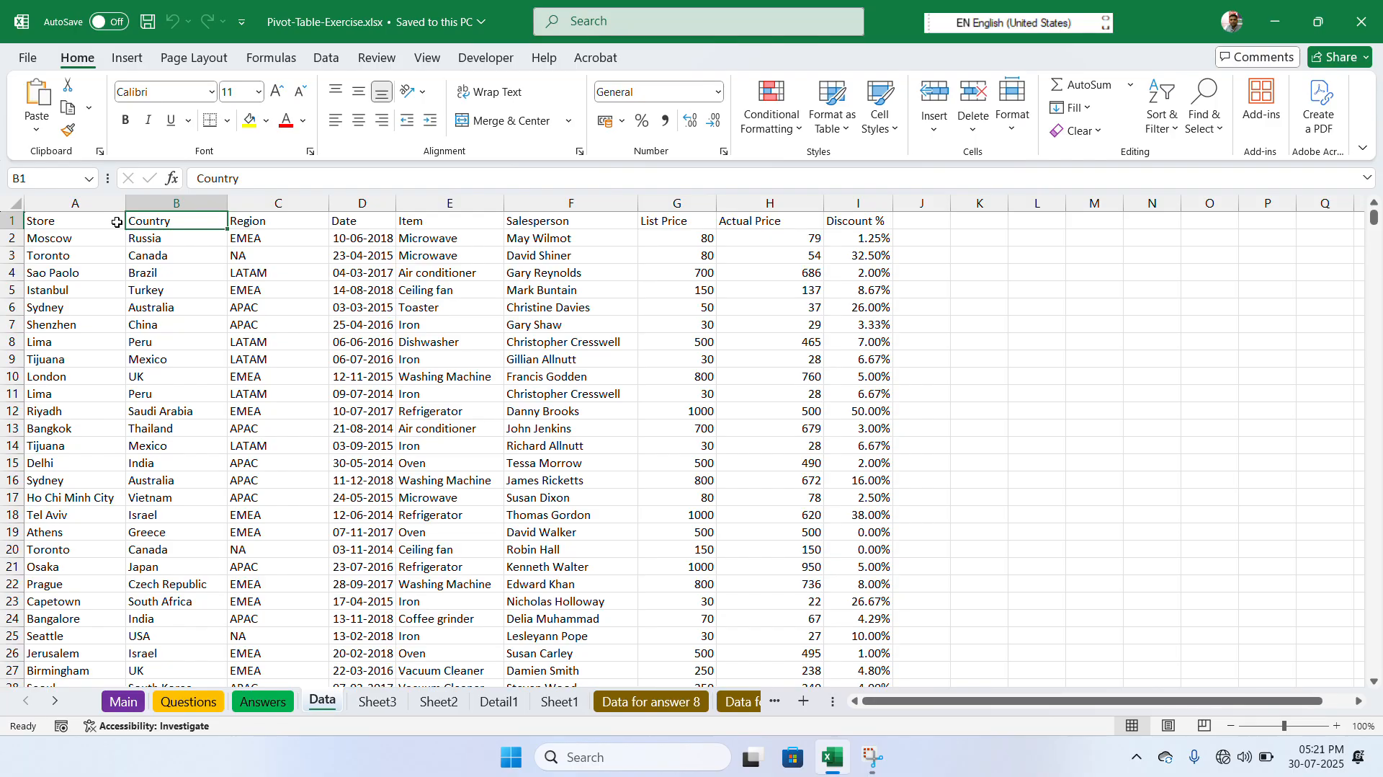
# - Insert a header and footer on the Data sheet
pyautogui.click(133, 65)
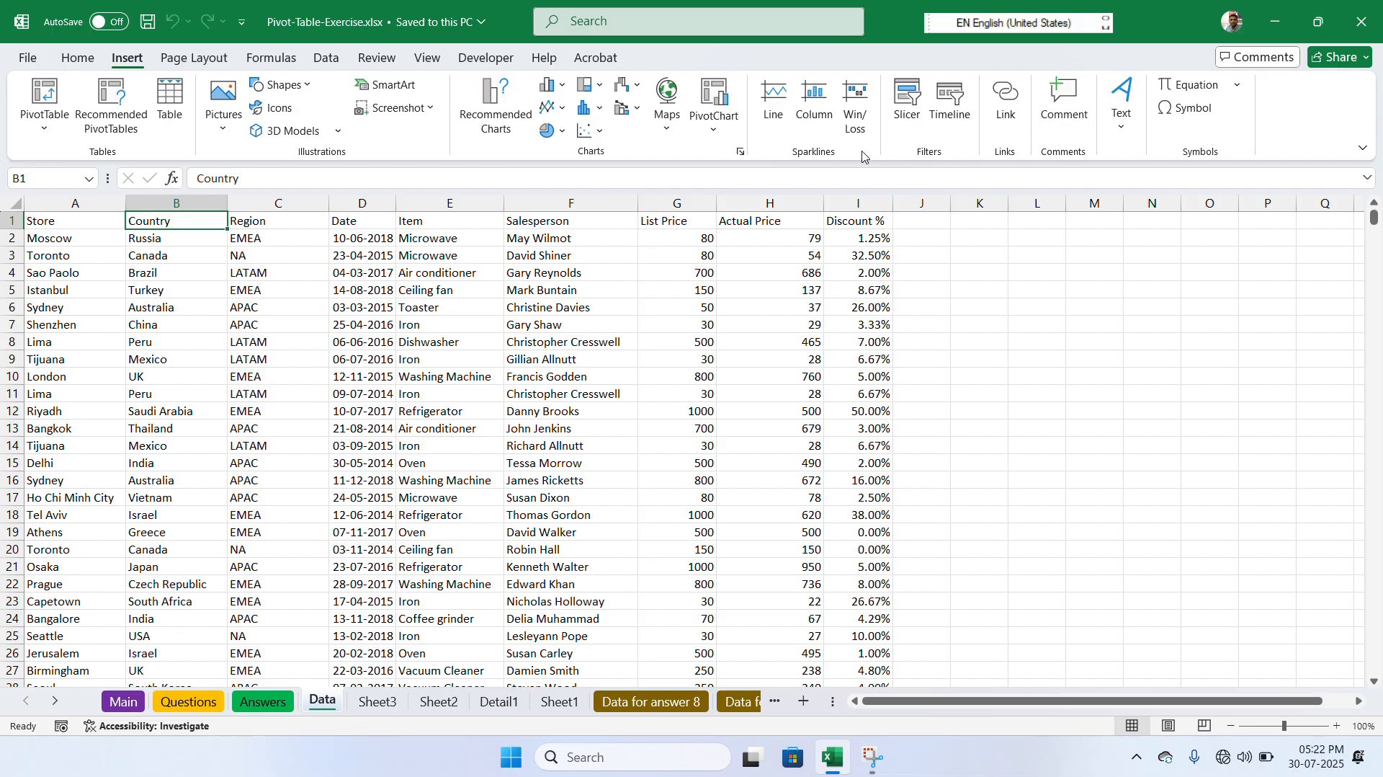
pyautogui.click(1120, 137)
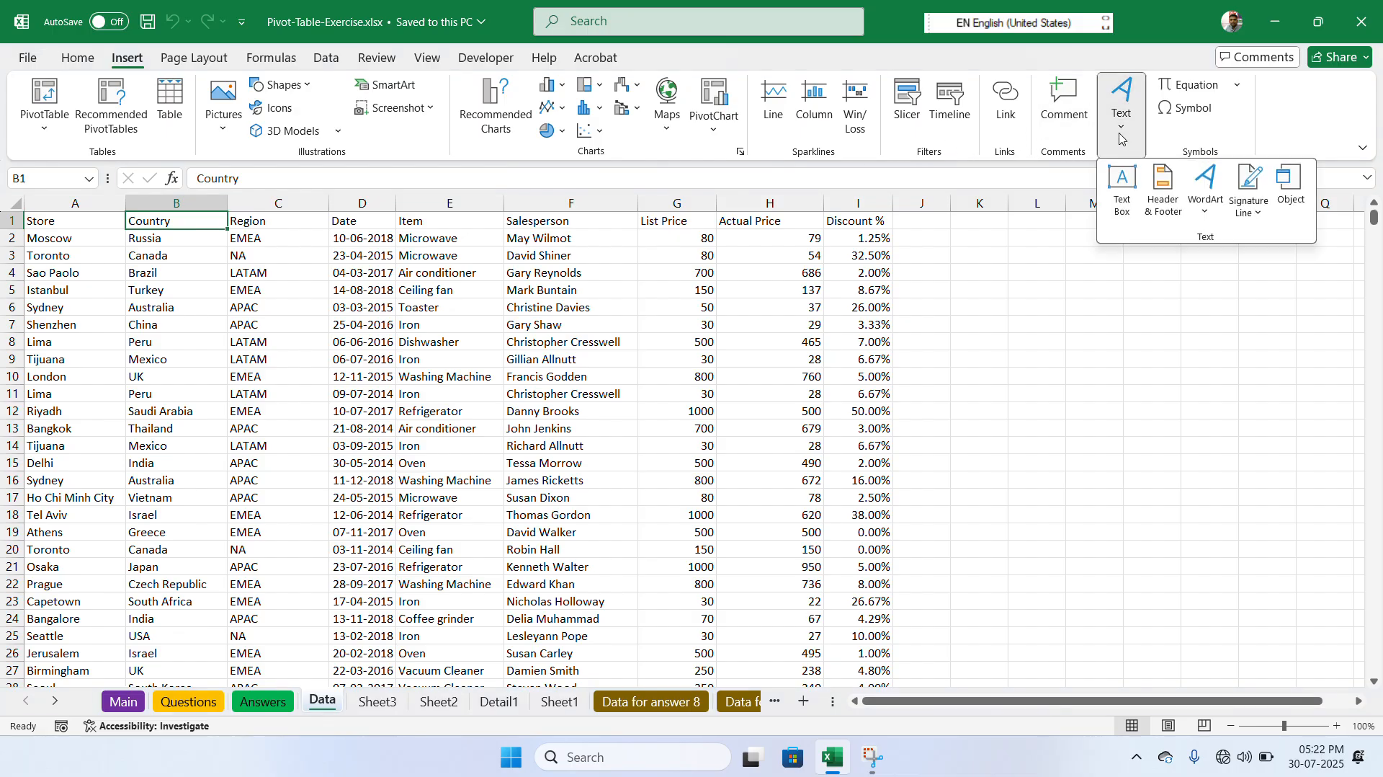
pyautogui.click(1163, 189)
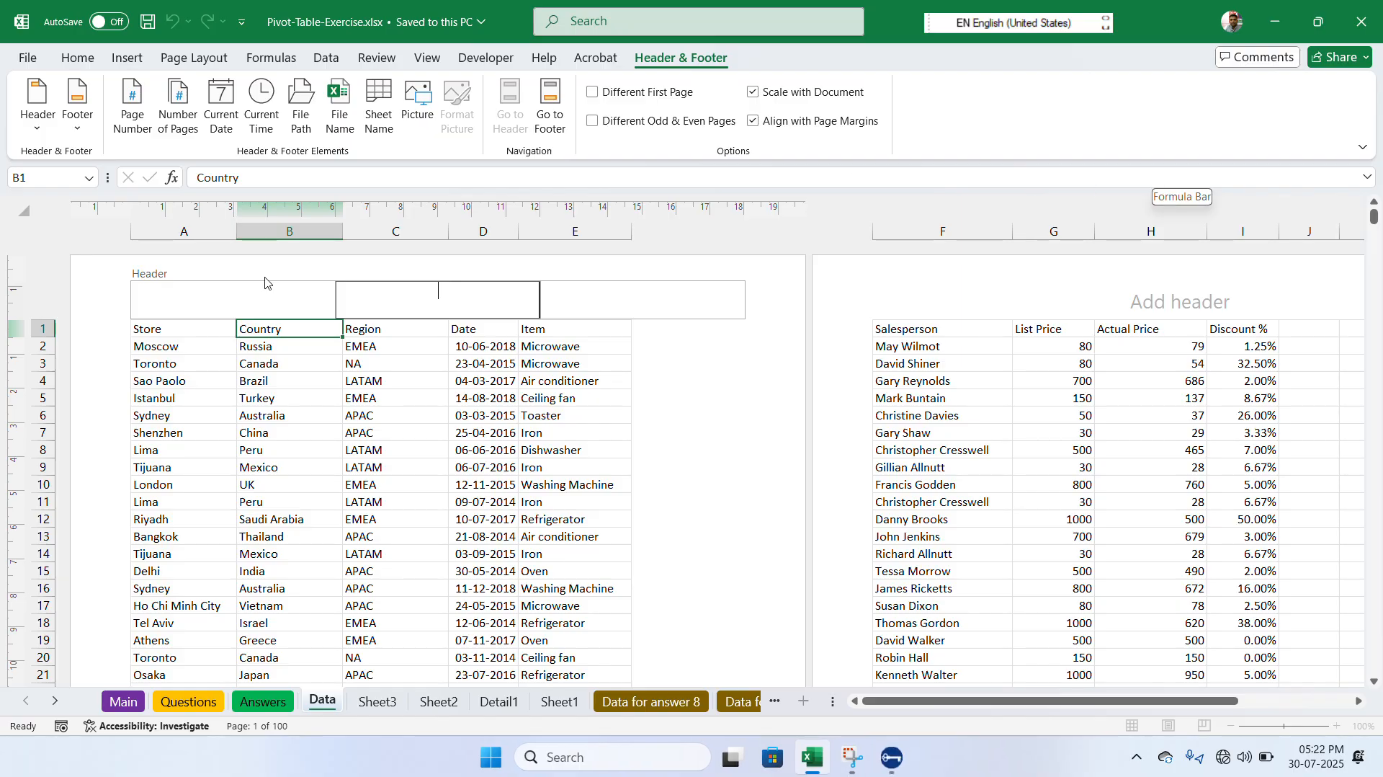
# - Examine the three sections of the page header and the footer area at the end of the first page
pyautogui.click(242, 363)
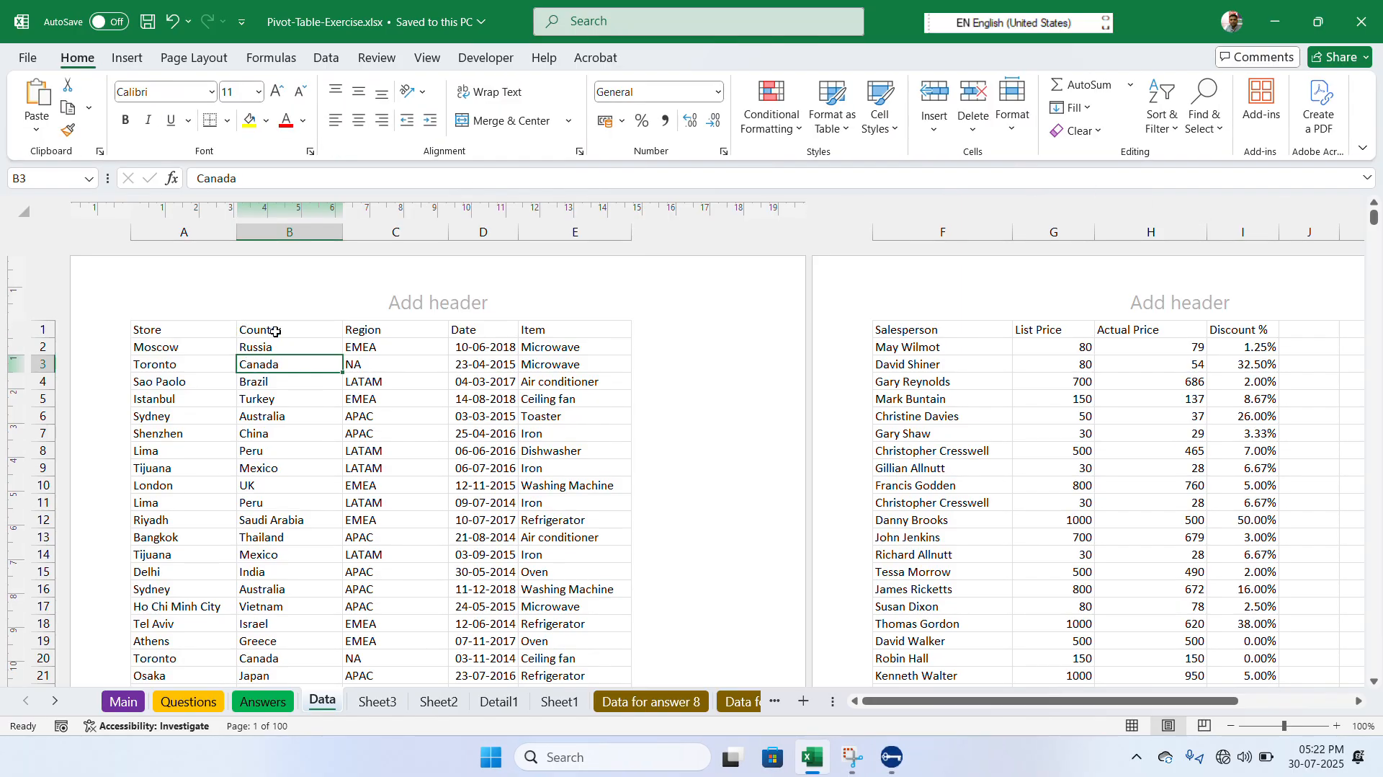
pyautogui.click(303, 304)
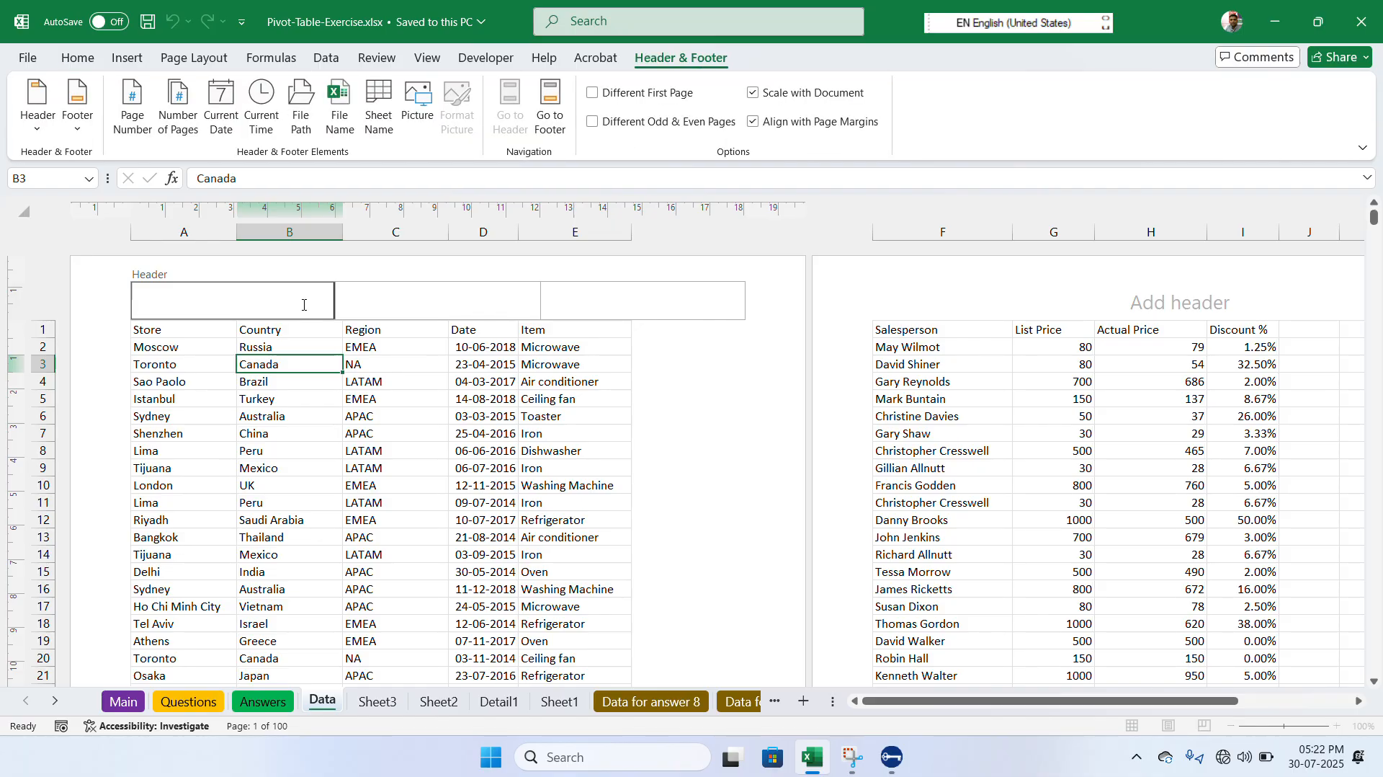
pyautogui.click(360, 306)
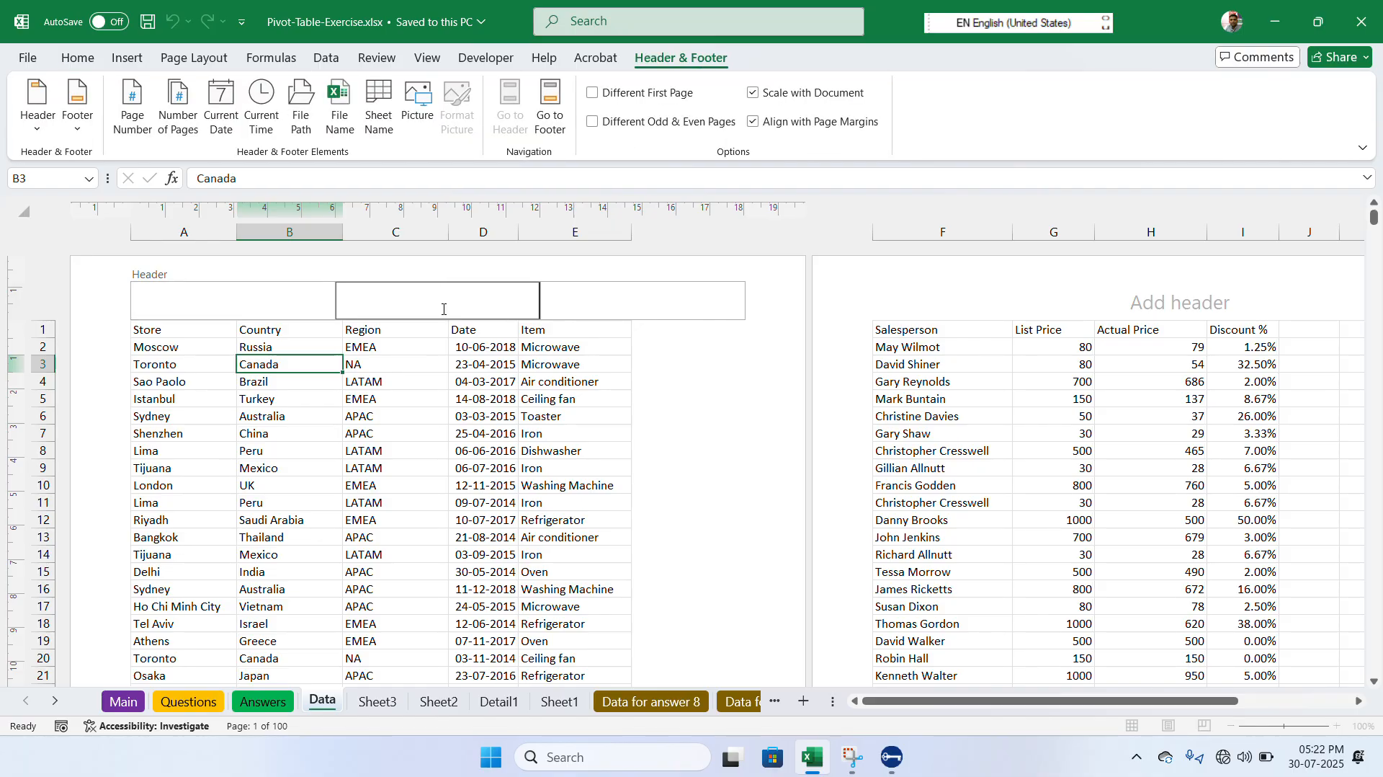
pyautogui.click(617, 313)
pyautogui.click(582, 356)
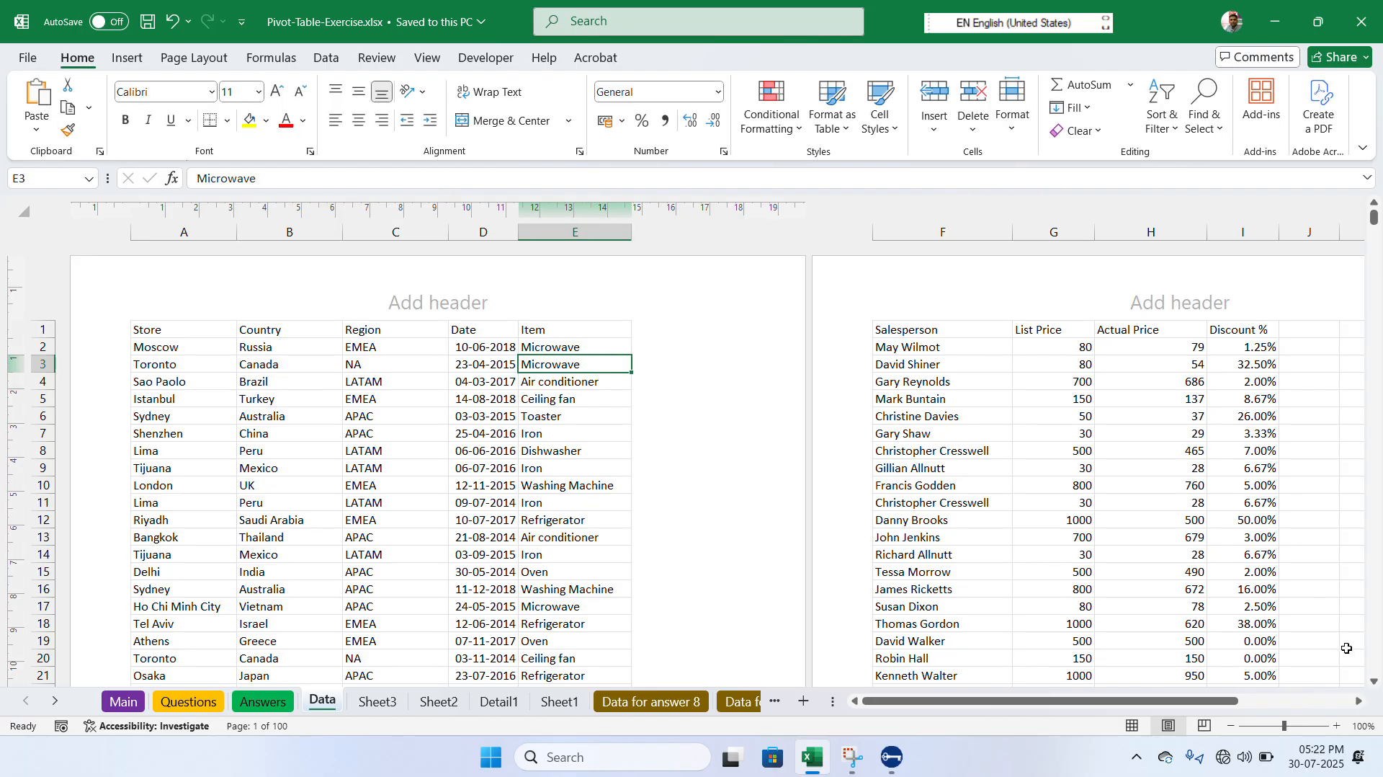
pyautogui.click(1377, 683)
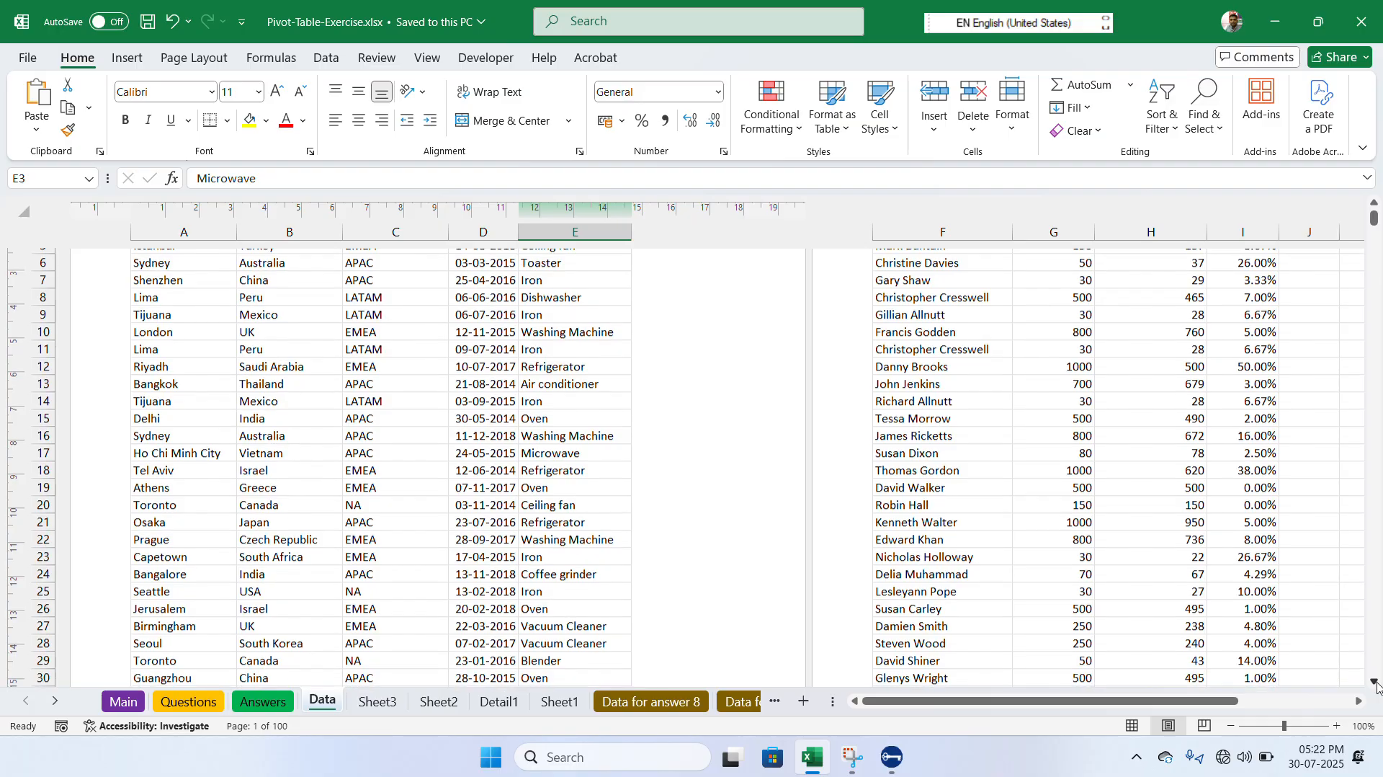
pyautogui.click(1377, 683)
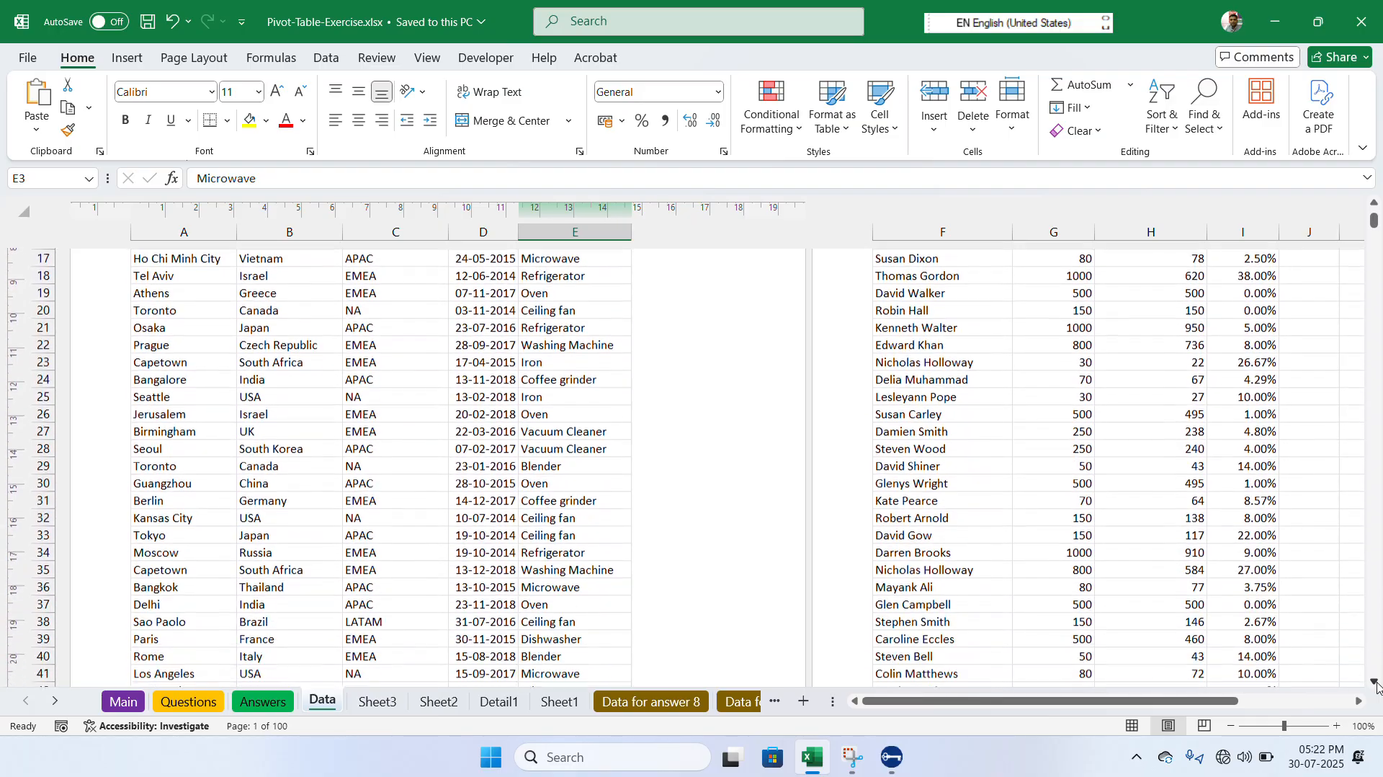
pyautogui.click(1377, 683)
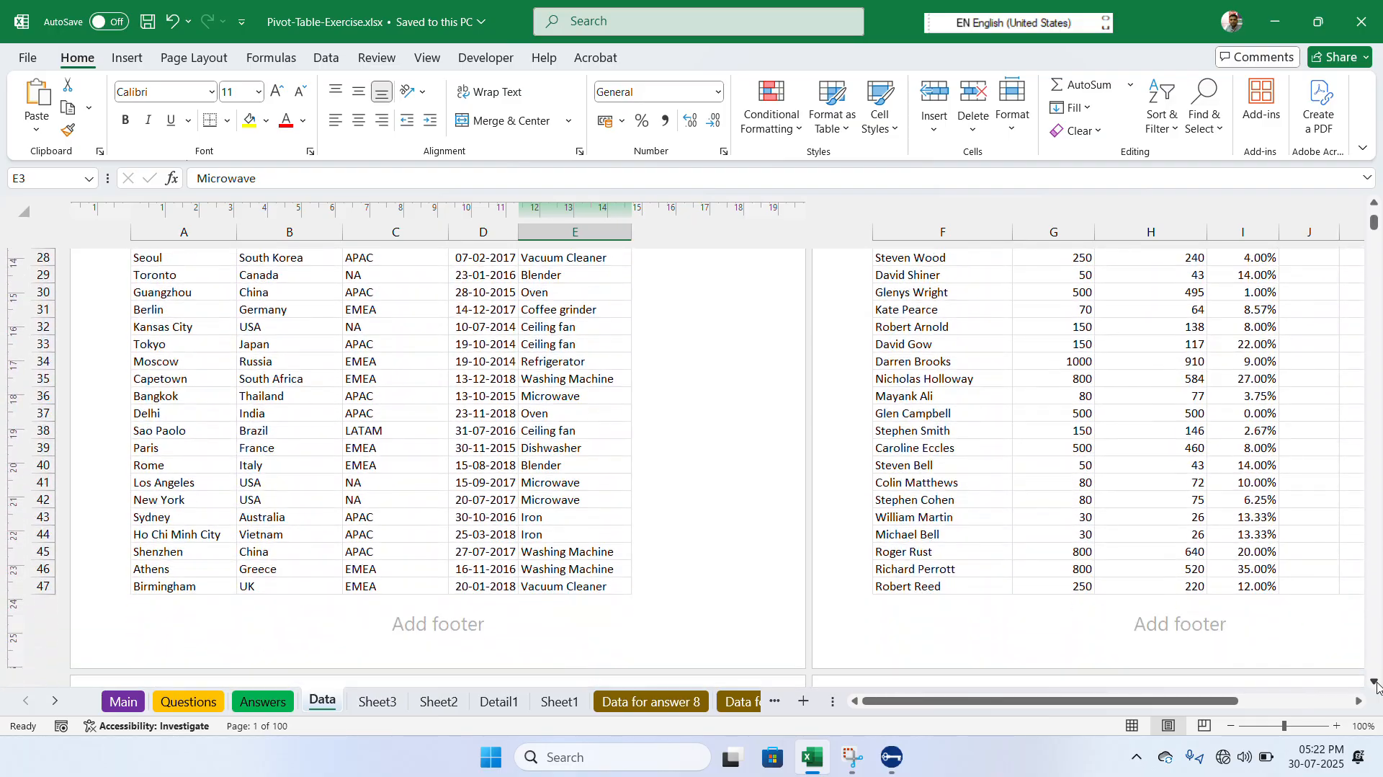
pyautogui.click(457, 629)
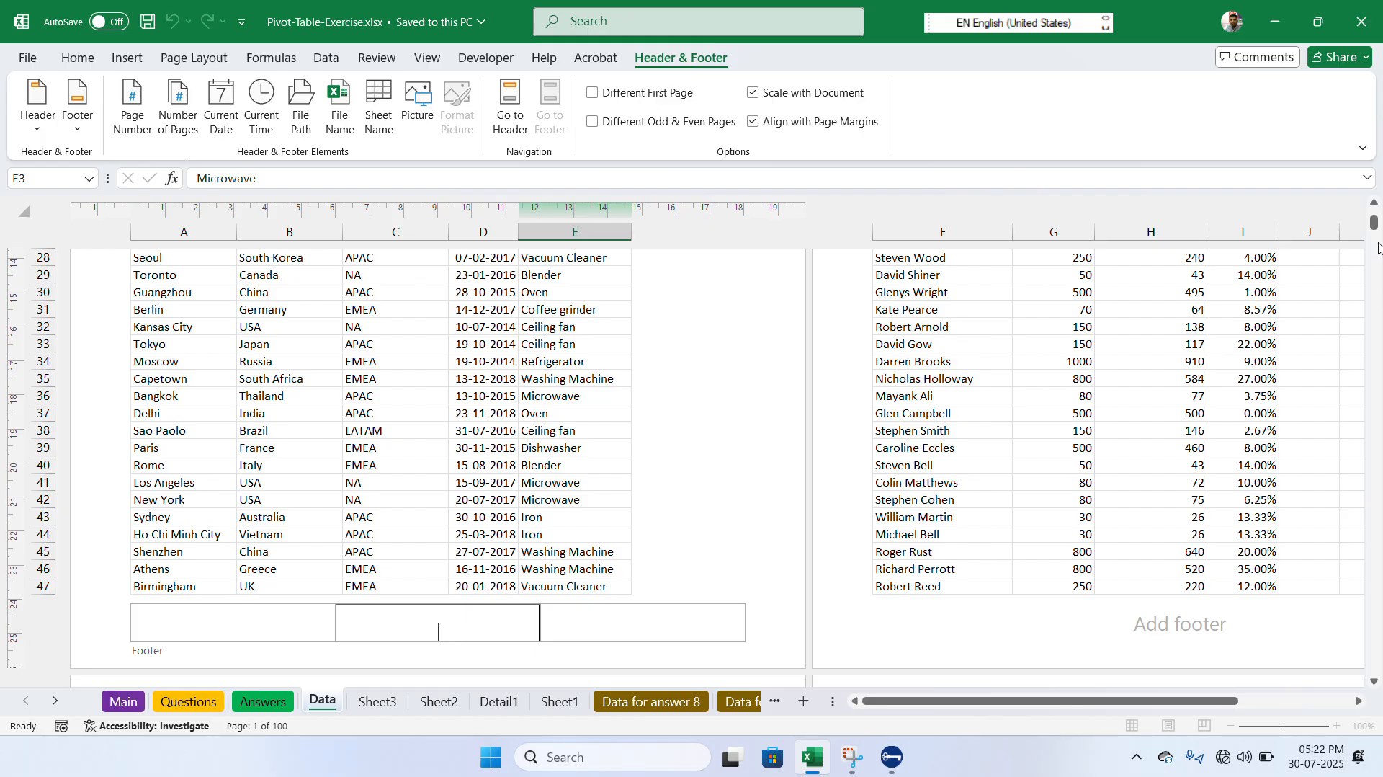
pyautogui.moveTo(1375, 225); pyautogui.dragTo(1379, 193)
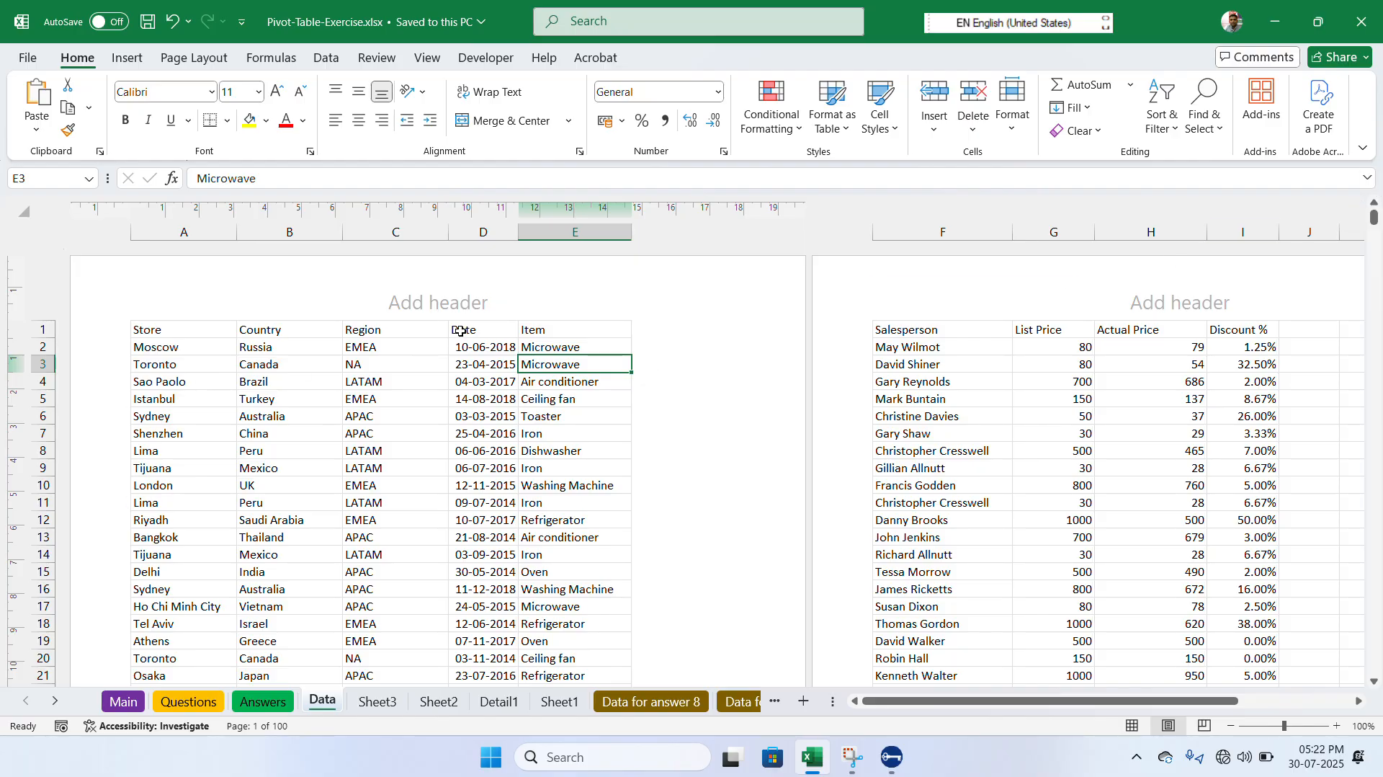
# - Enter ZENITH in the centre section of the page header
pyautogui.click(469, 301)
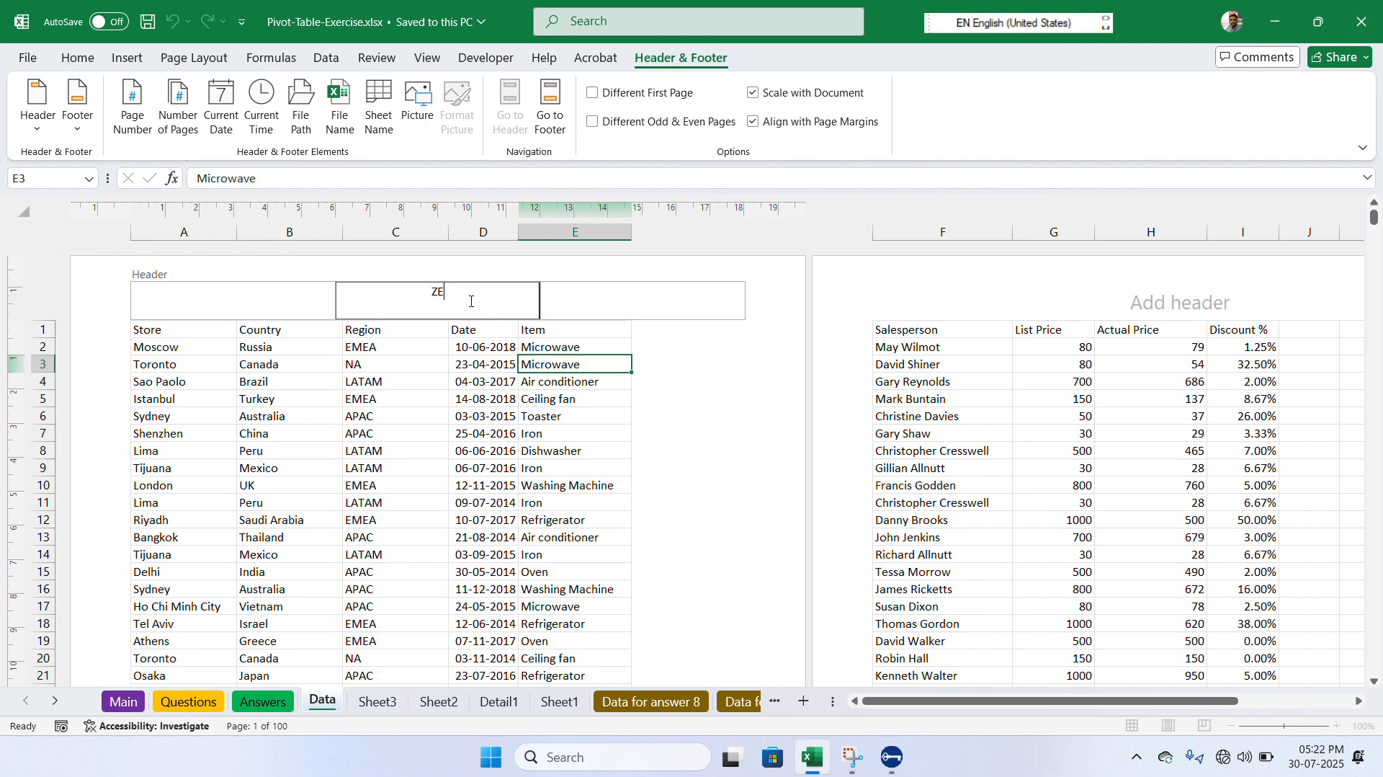
pyautogui.write('ZENITH')
pyautogui.click(413, 383)
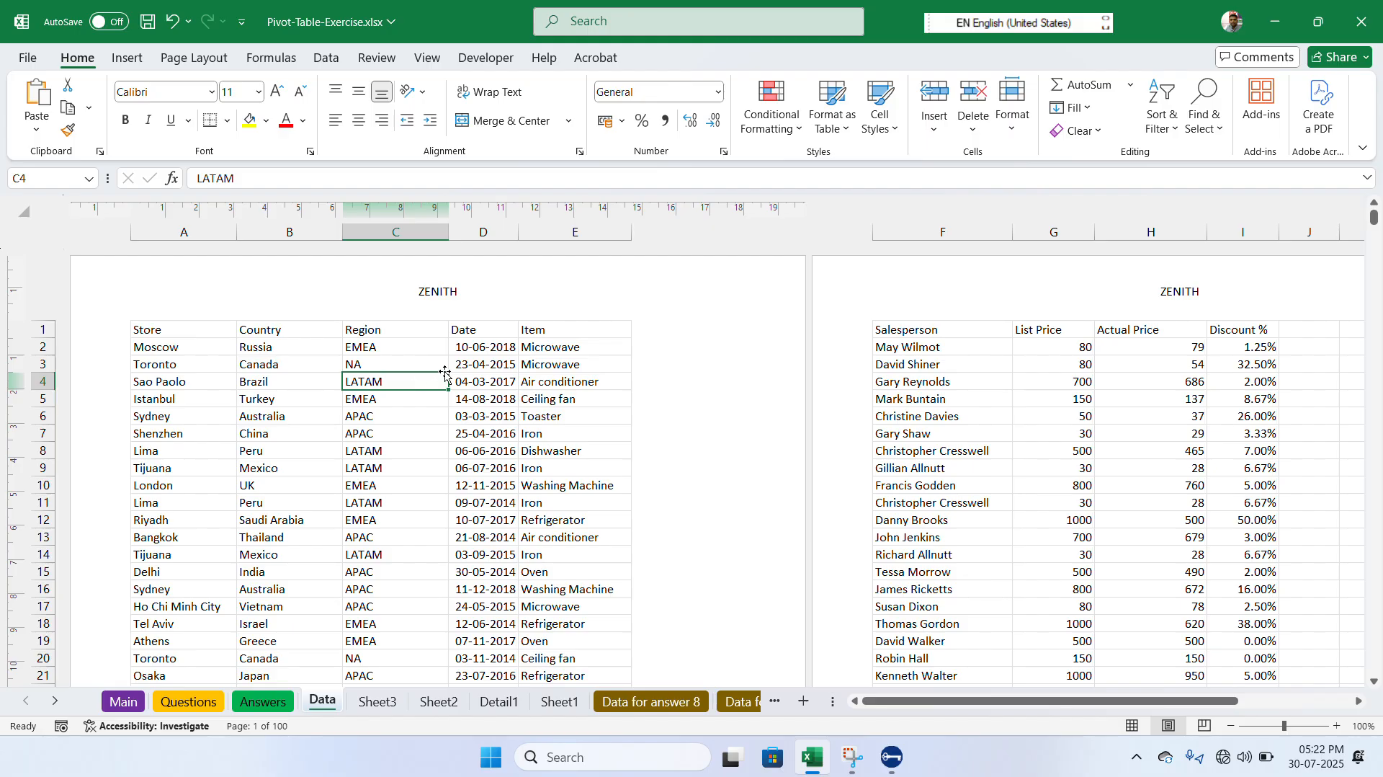
# - Enter BORING ROAD in the centre section of the page footer and check the header and footer on the following pages
pyautogui.click(501, 312)
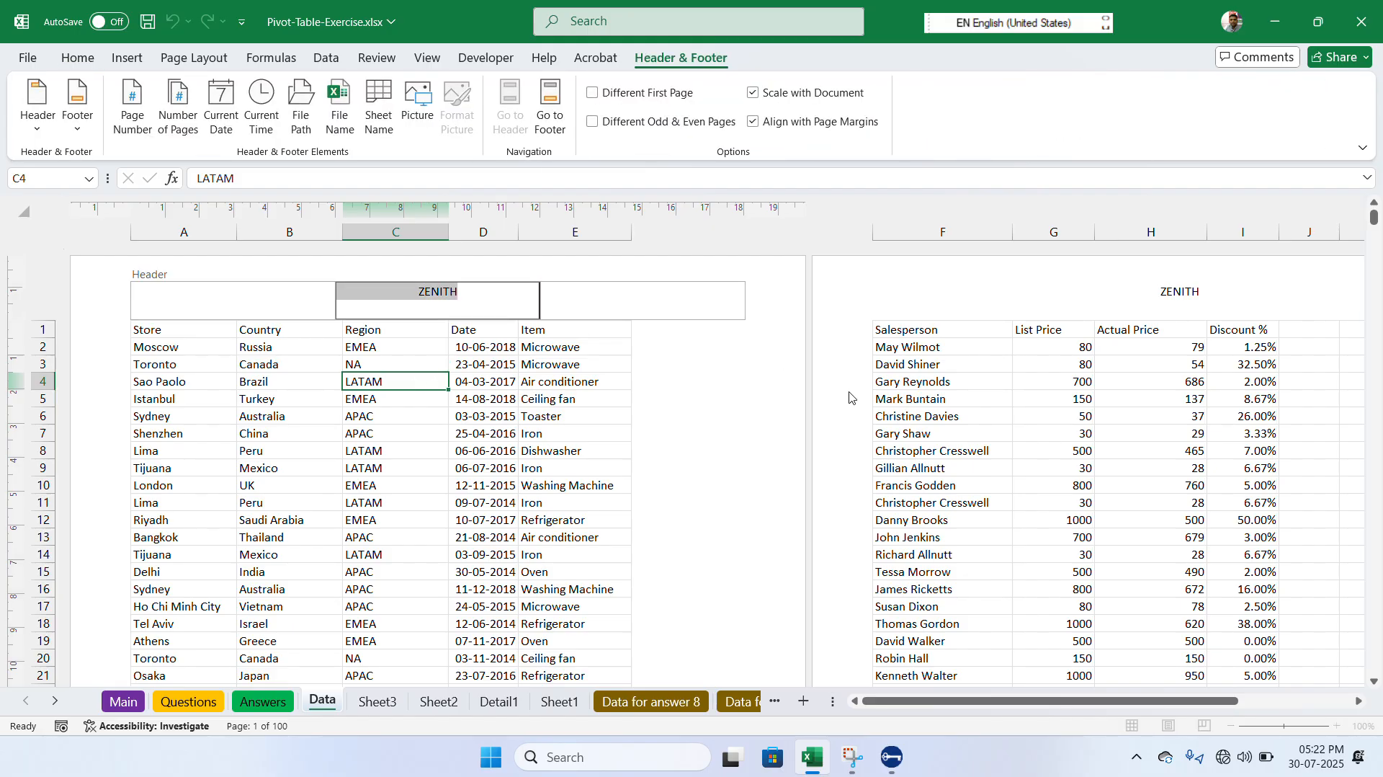
pyautogui.click(1374, 681)
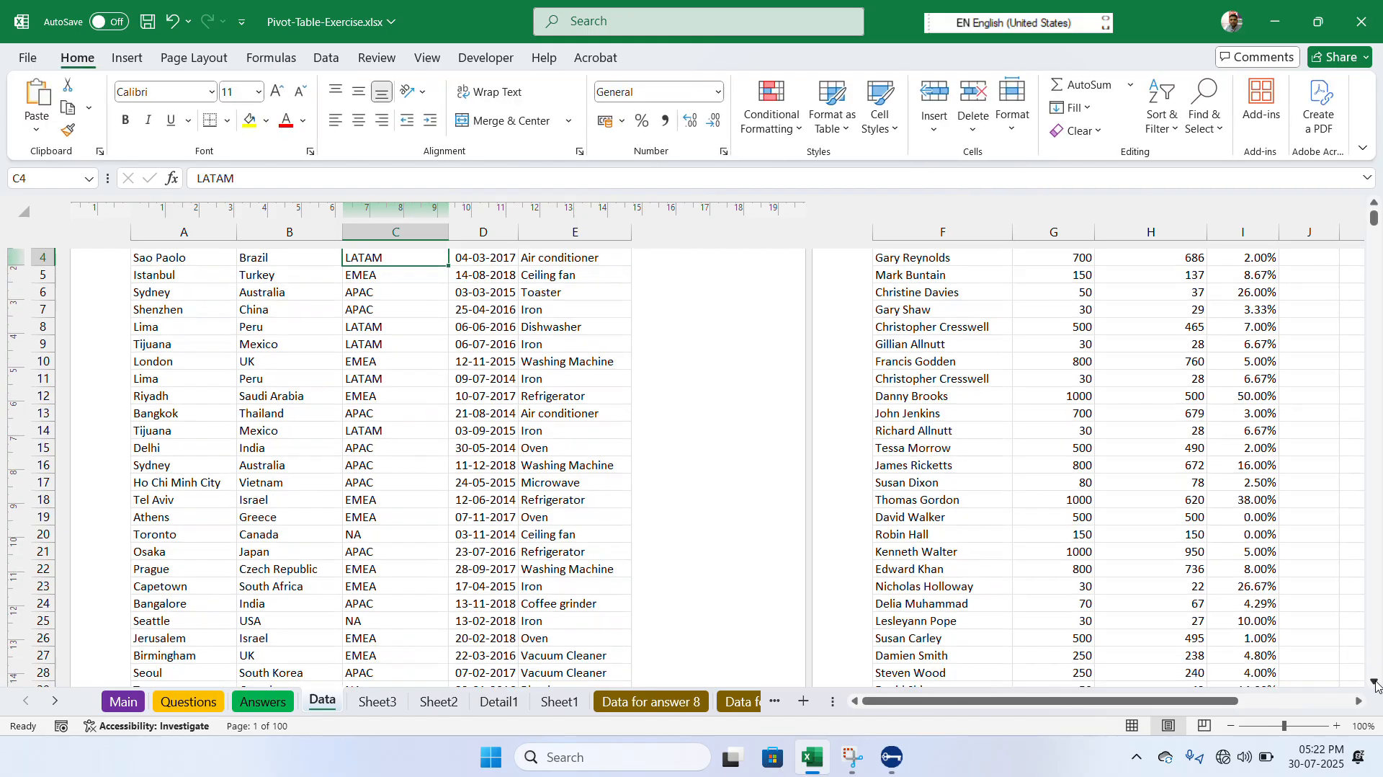
pyautogui.click(1375, 682)
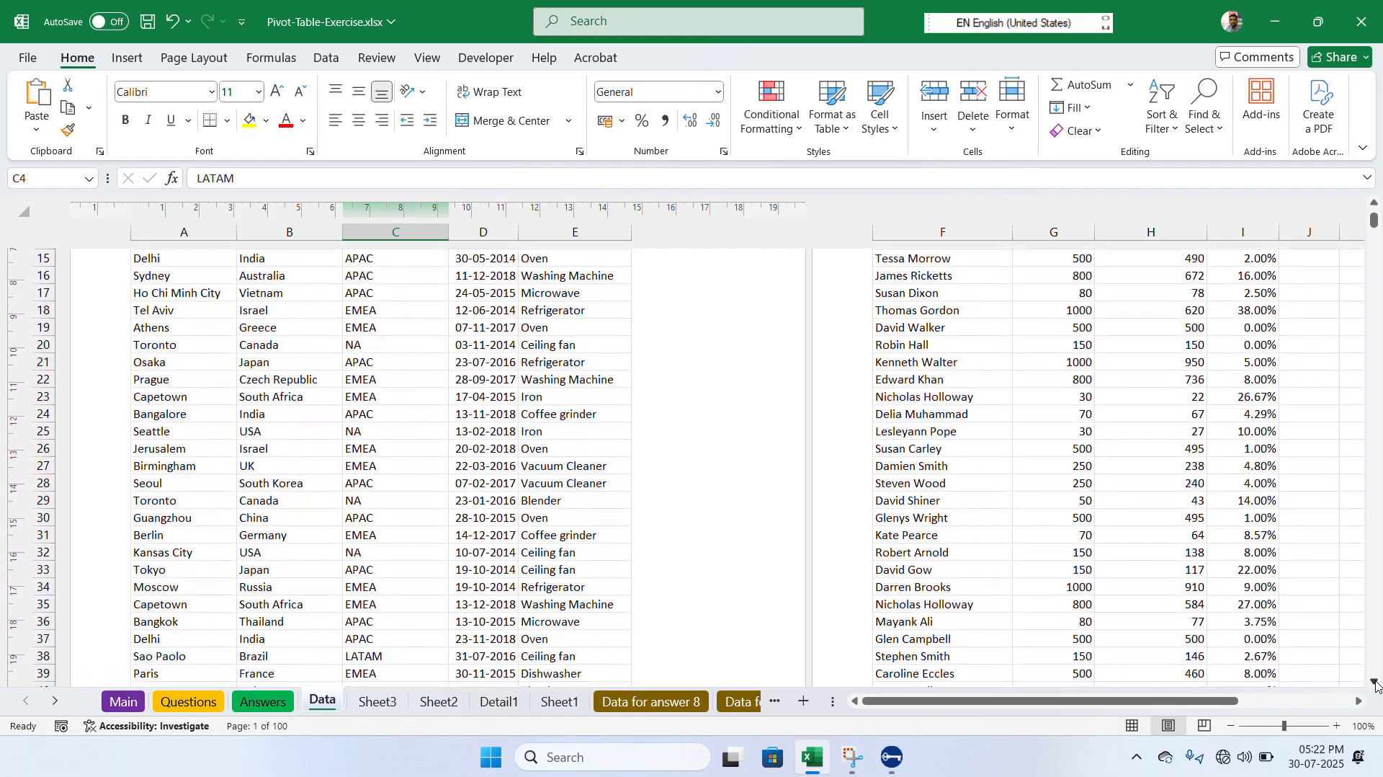
pyautogui.click(1375, 682)
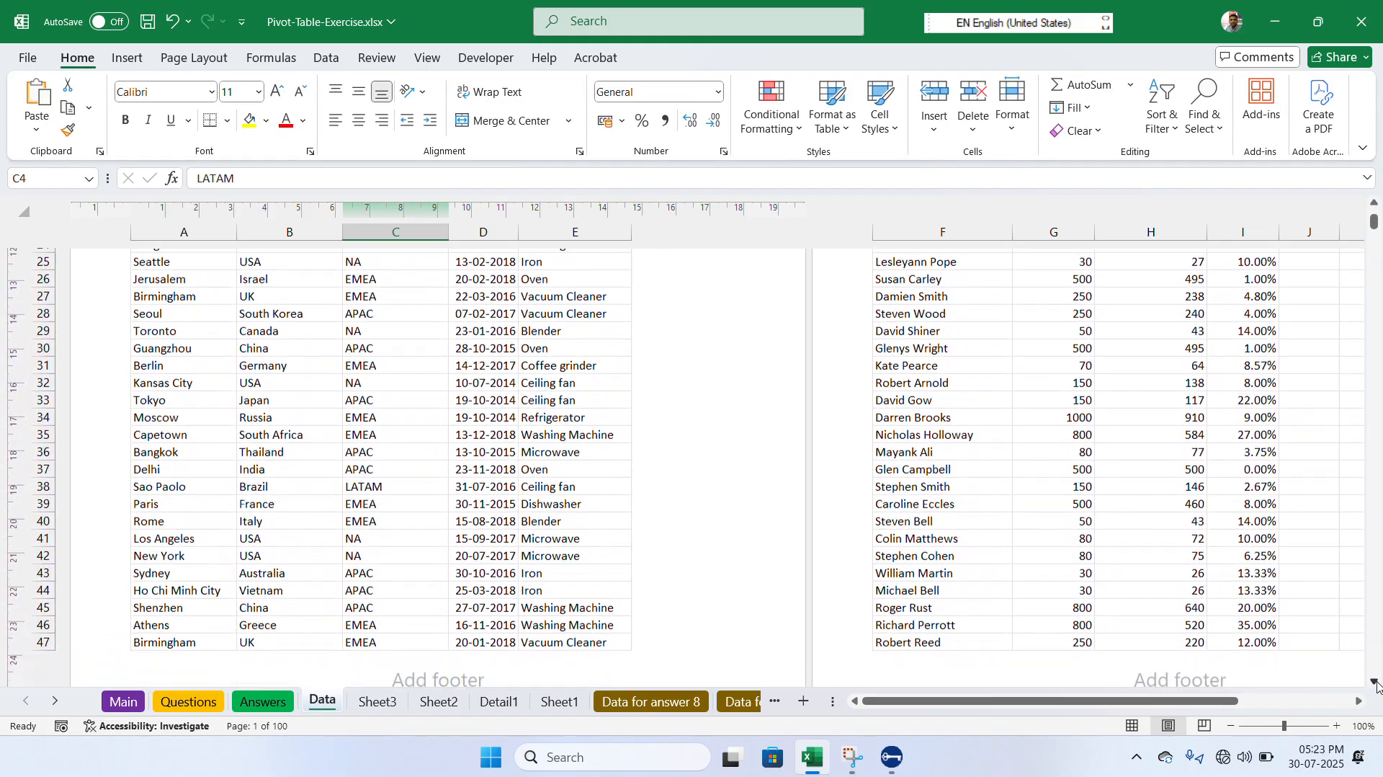
pyautogui.click(487, 535)
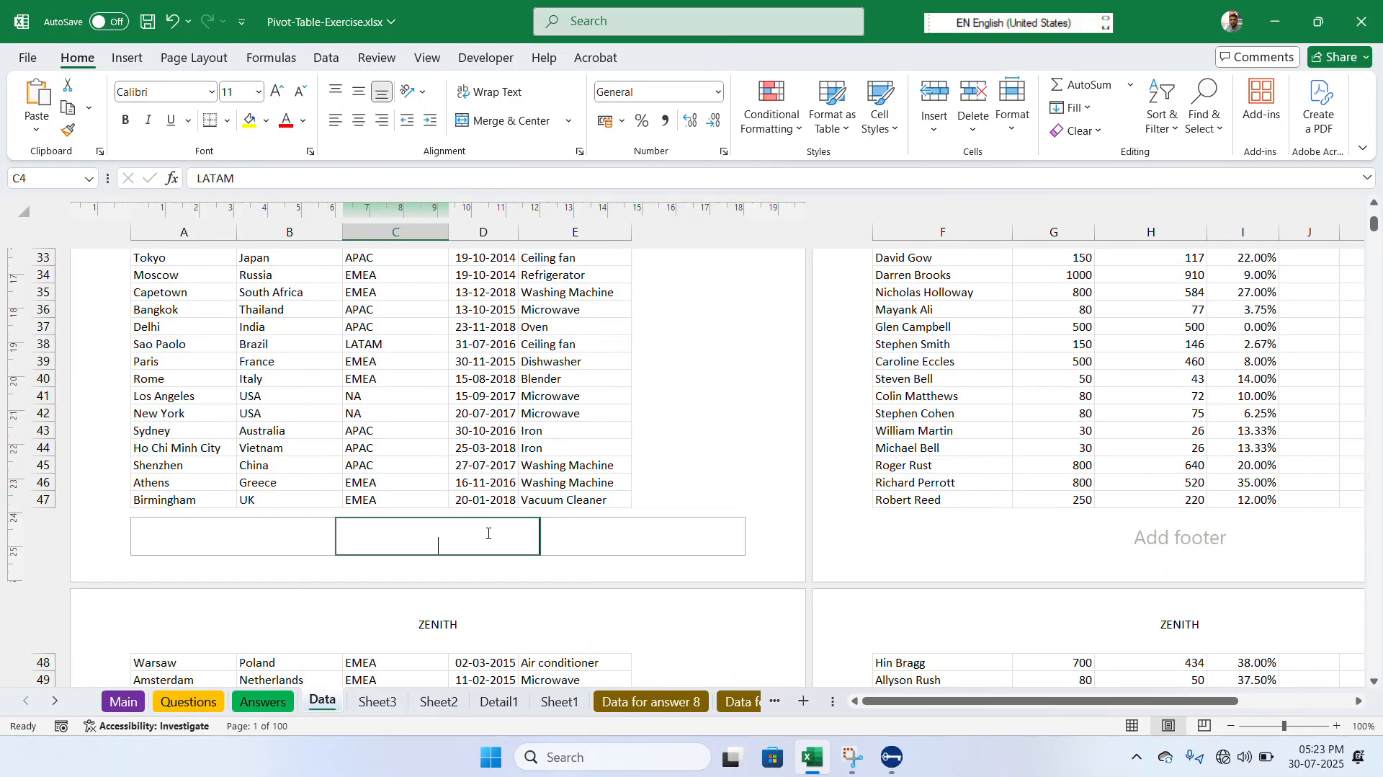
pyautogui.write('BO')
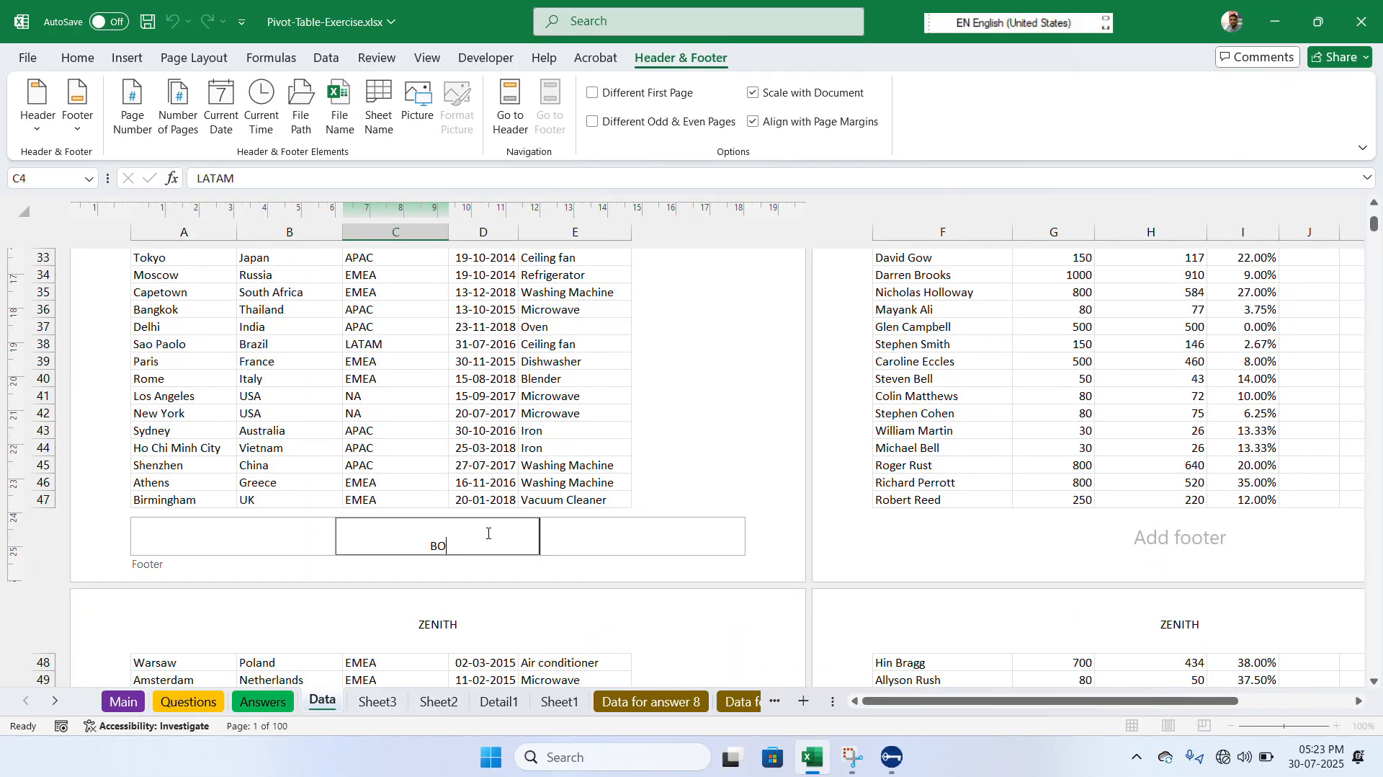
pyautogui.write('RING ROAD')
pyautogui.click(1016, 447)
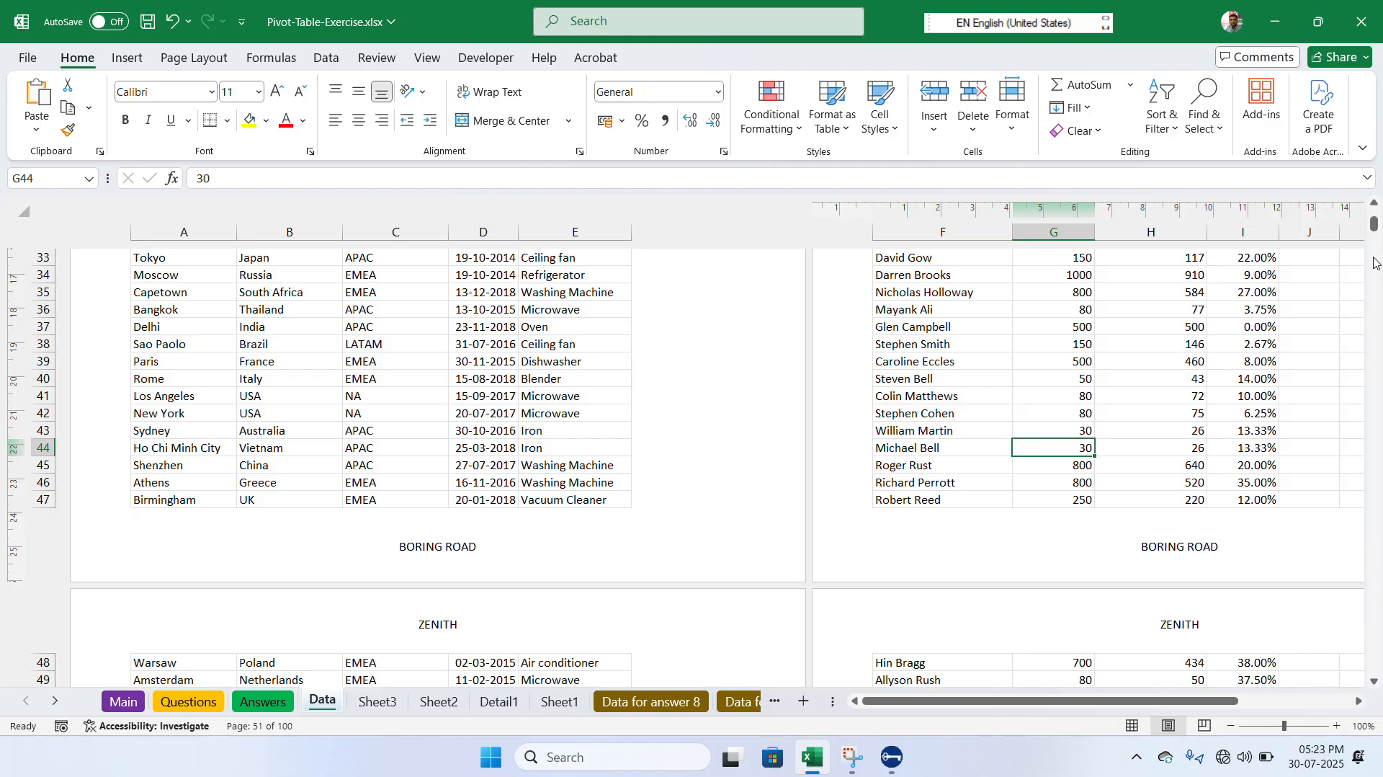
pyautogui.moveTo(1374, 224); pyautogui.dragTo(1375, 238)
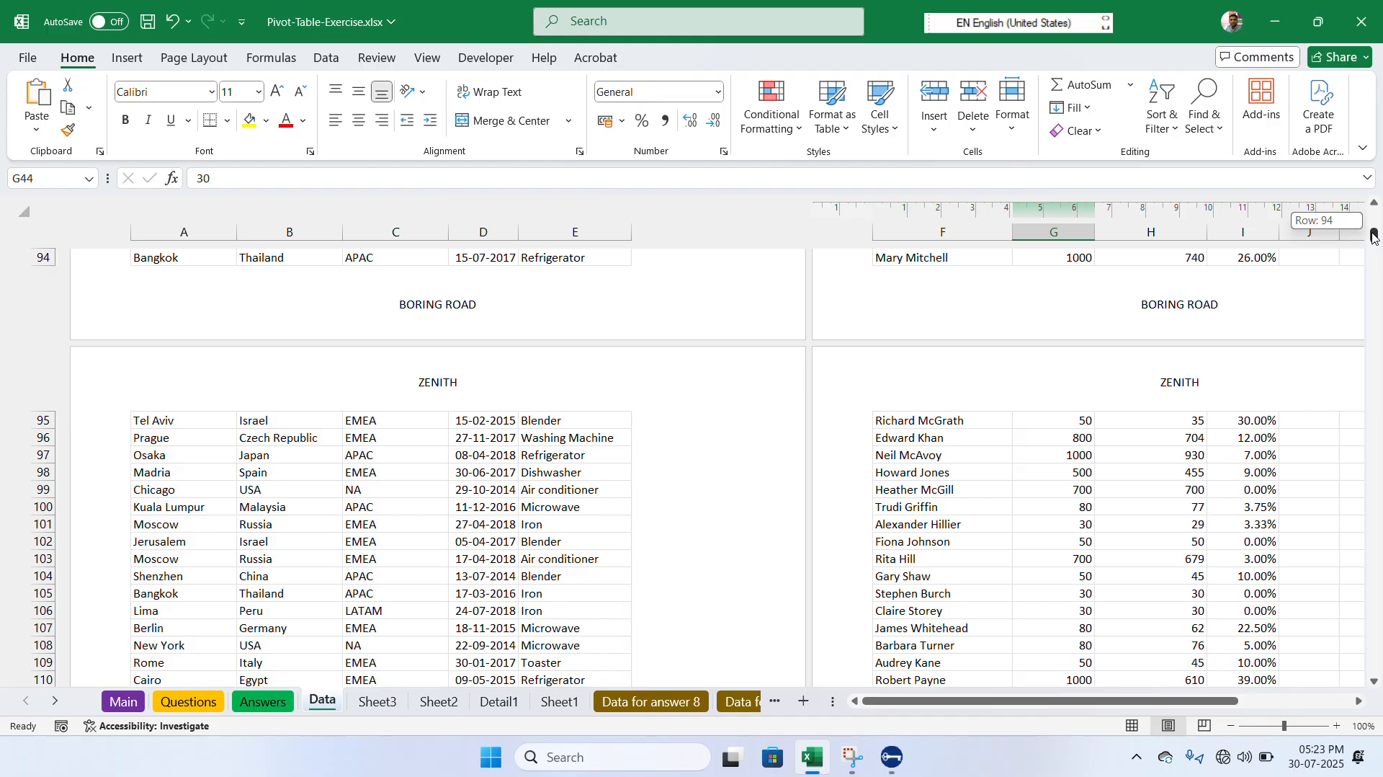
pyautogui.moveTo(1374, 236); pyautogui.dragTo(1380, 59)
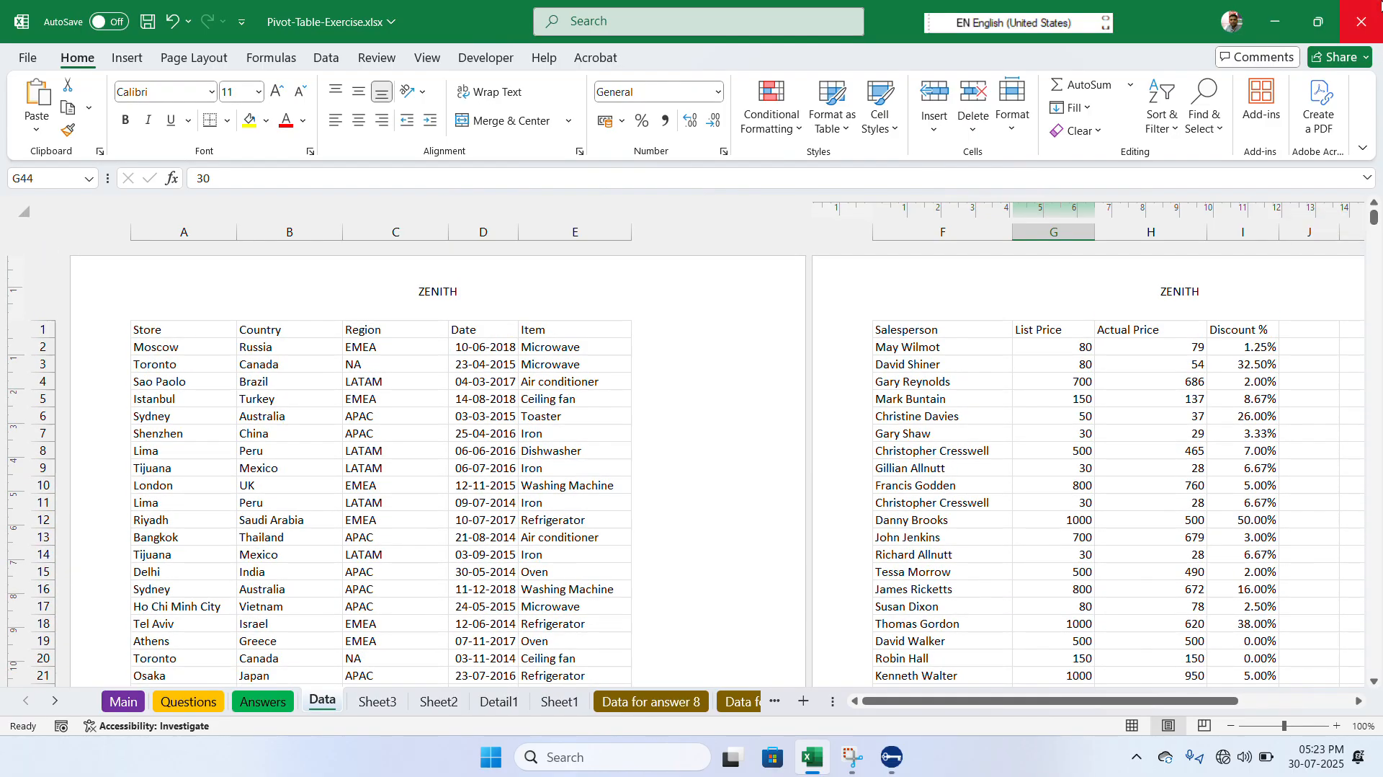
# - Try the Different First Page option for the header, switch it back off, and enable Different Odd & Even Pages
pyautogui.click(456, 288)
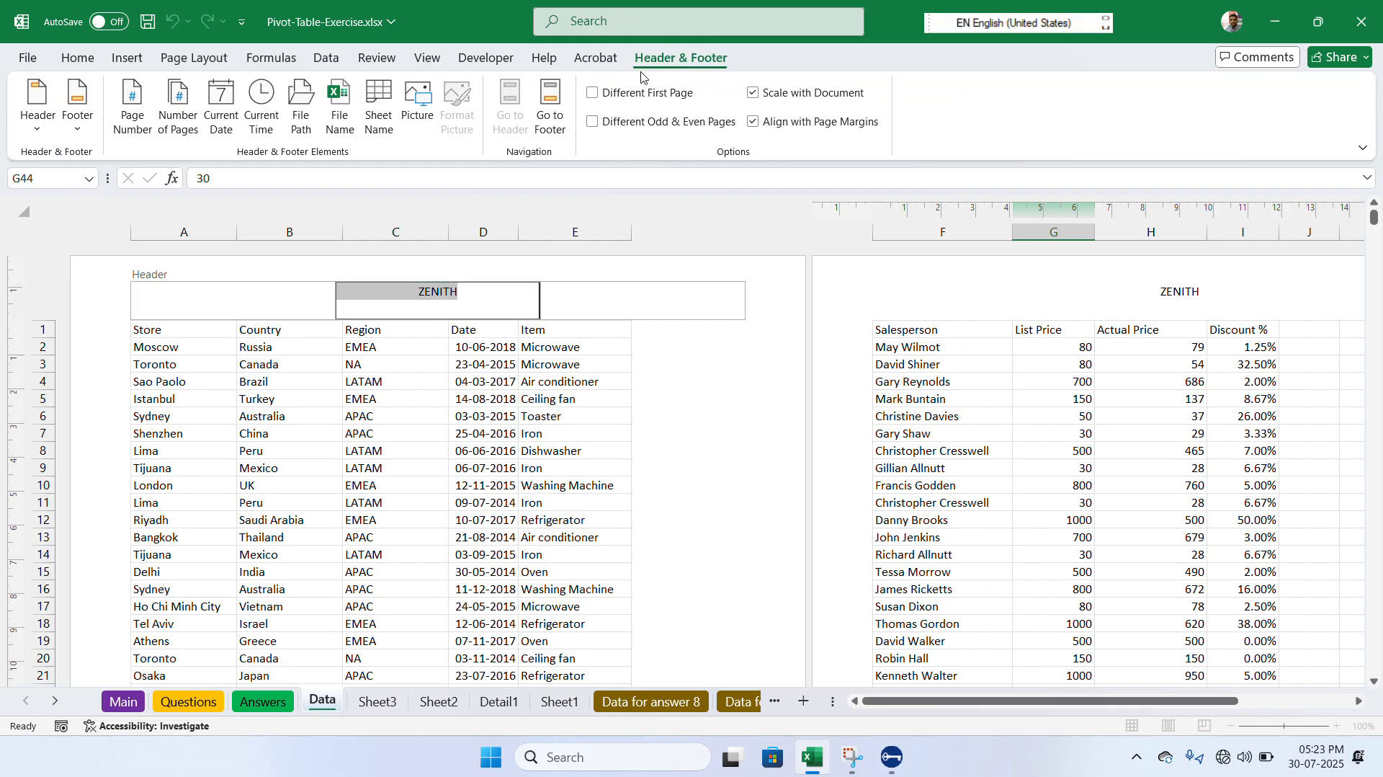
pyautogui.click(668, 59)
pyautogui.click(591, 96)
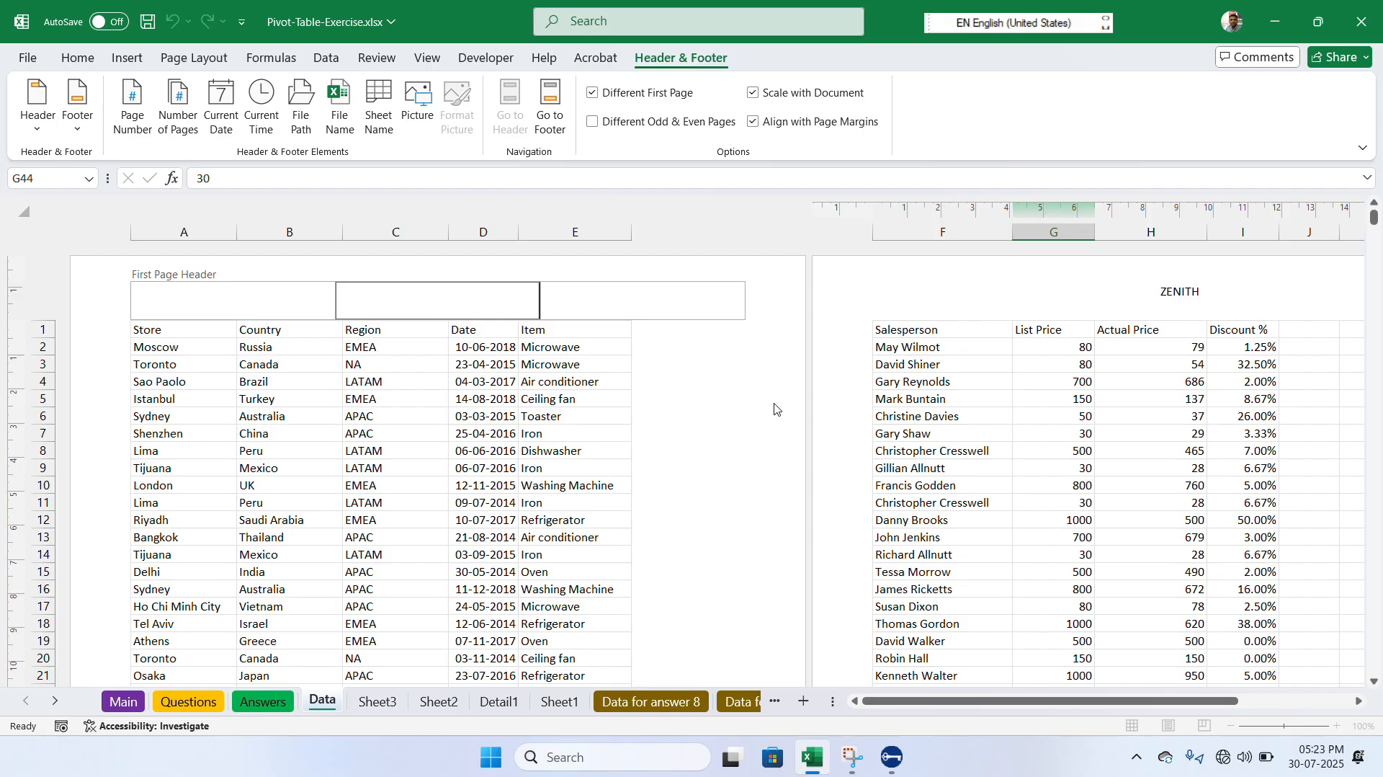
pyautogui.click(592, 93)
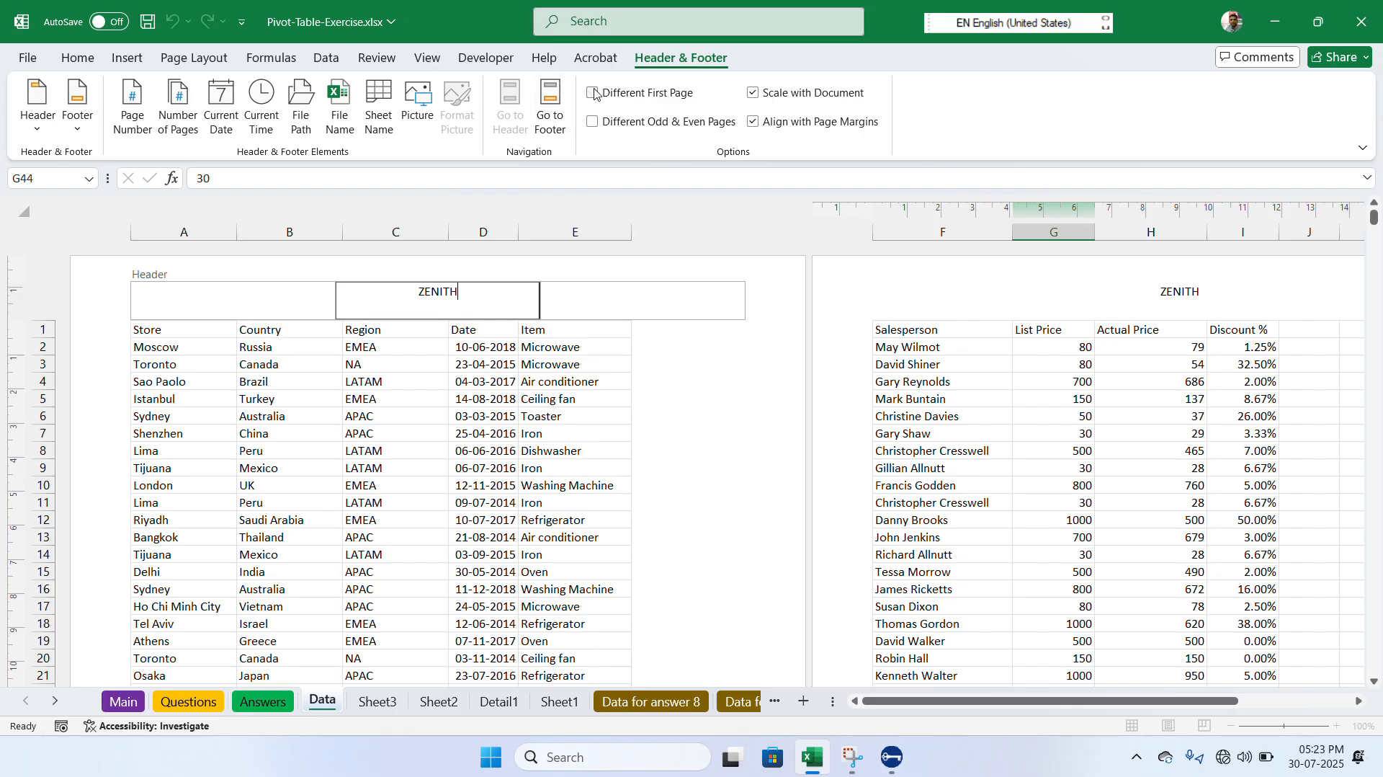
pyautogui.click(591, 122)
# - Examine the headers and footers of the successive odd and even pages of the Data sheet
pyautogui.moveTo(1376, 232); pyautogui.dragTo(1376, 236)
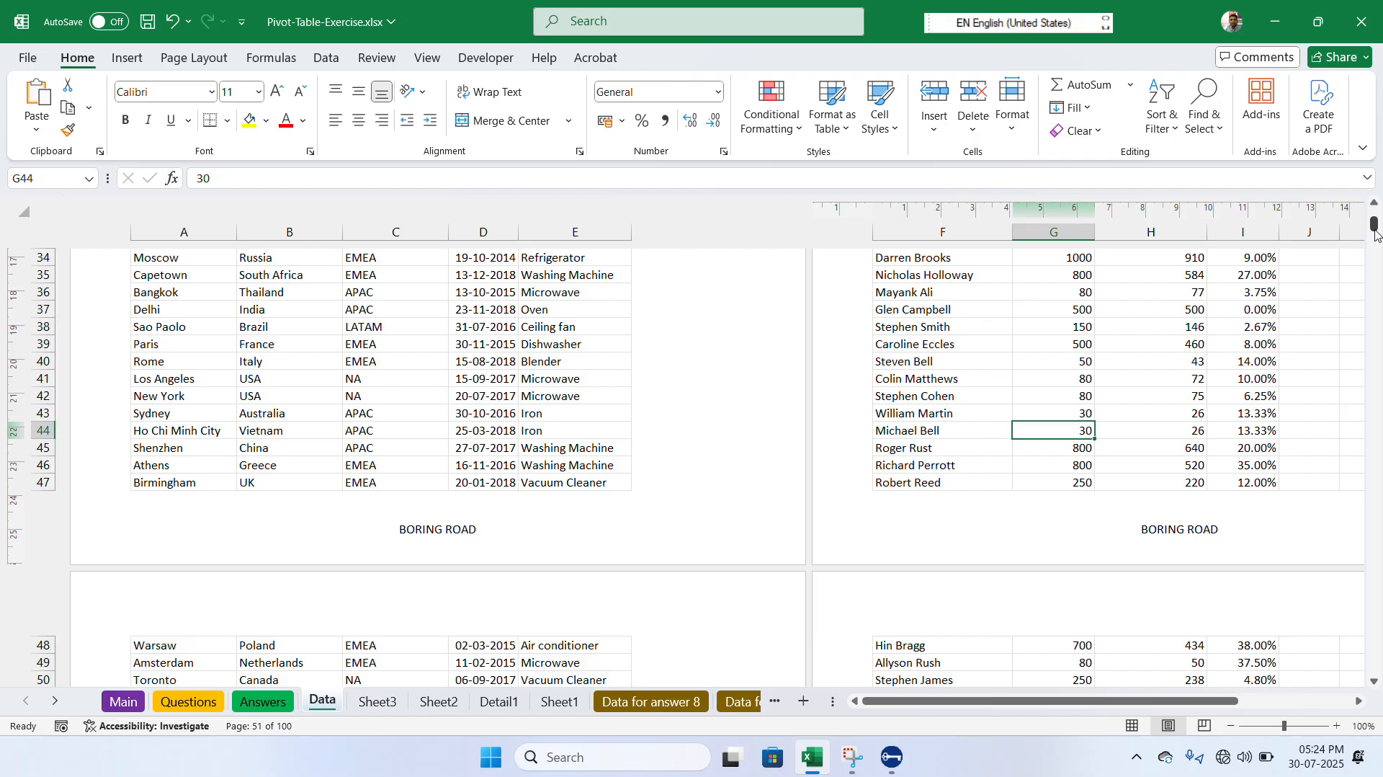
pyautogui.click(602, 22)
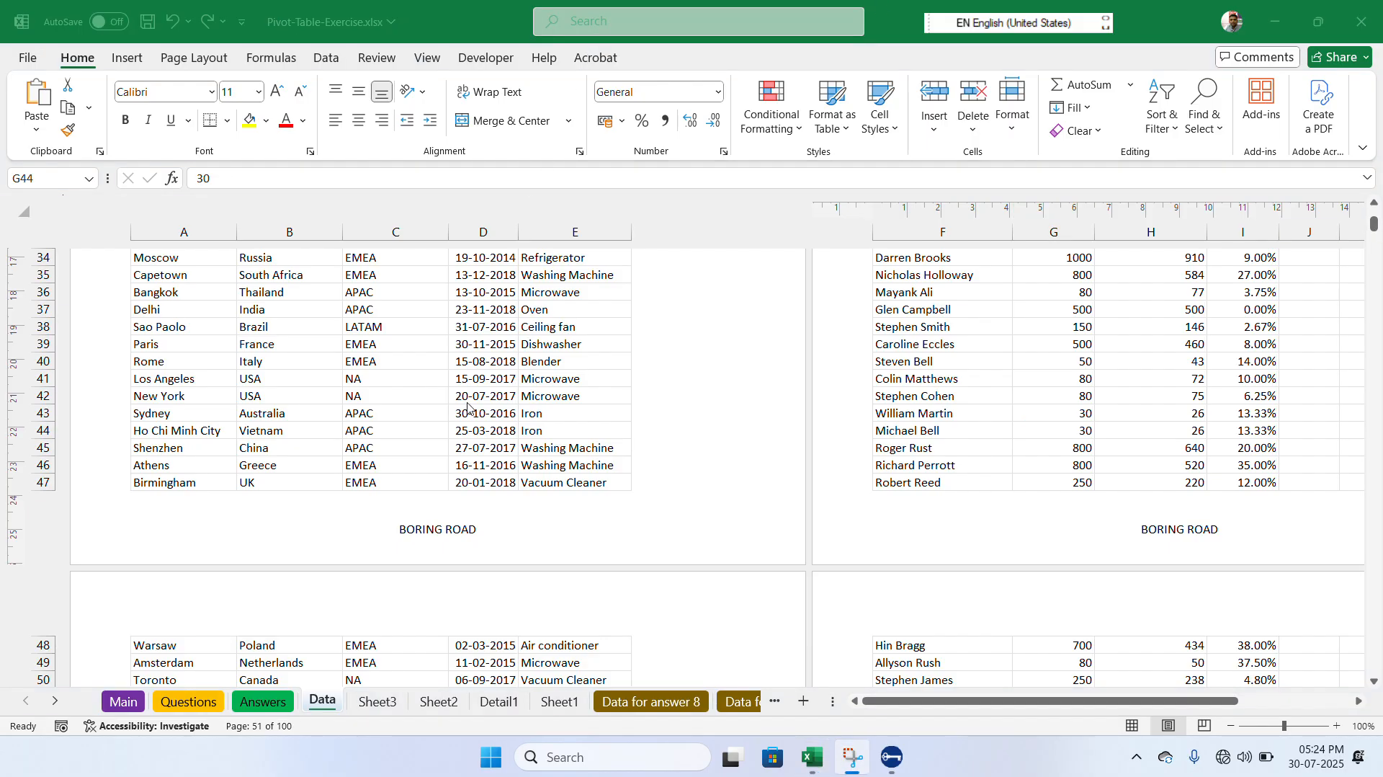
pyautogui.click(415, 591)
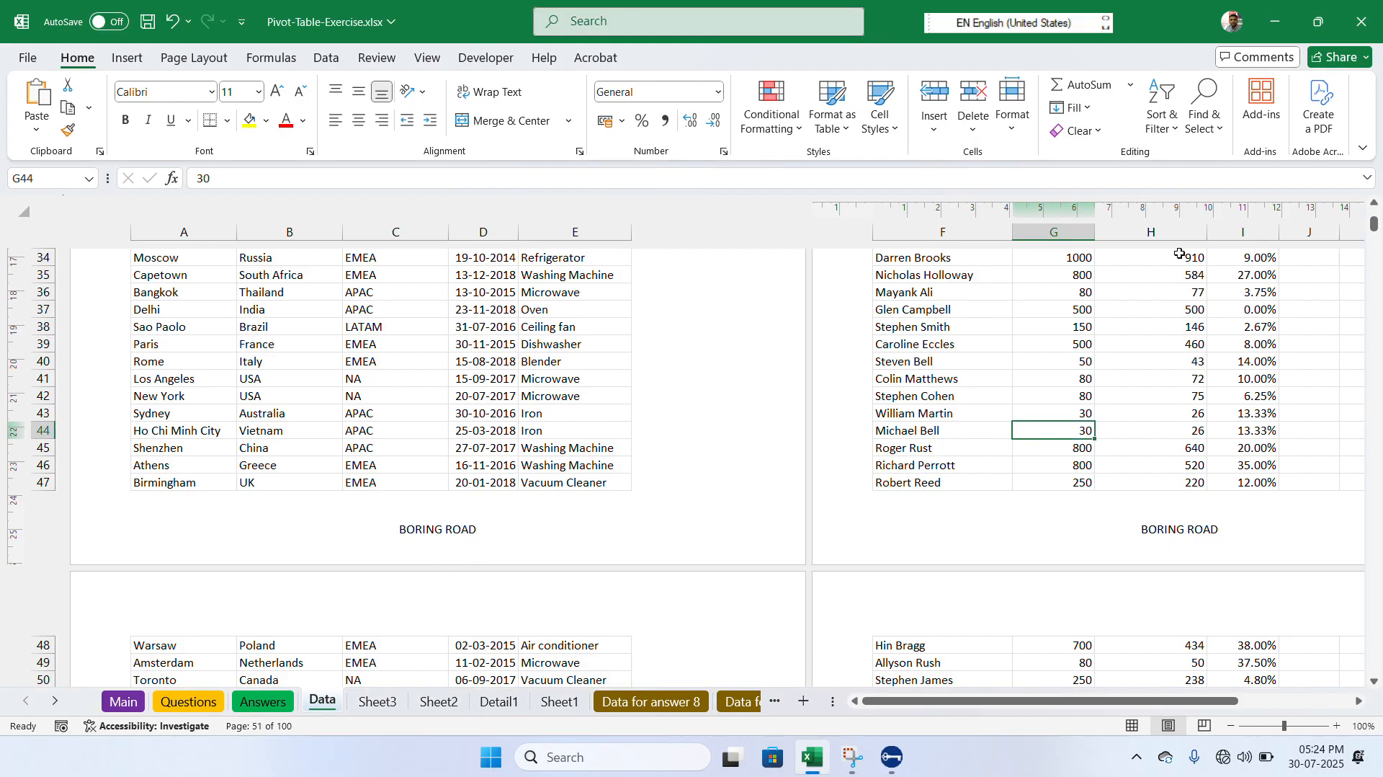
pyautogui.click(1374, 680)
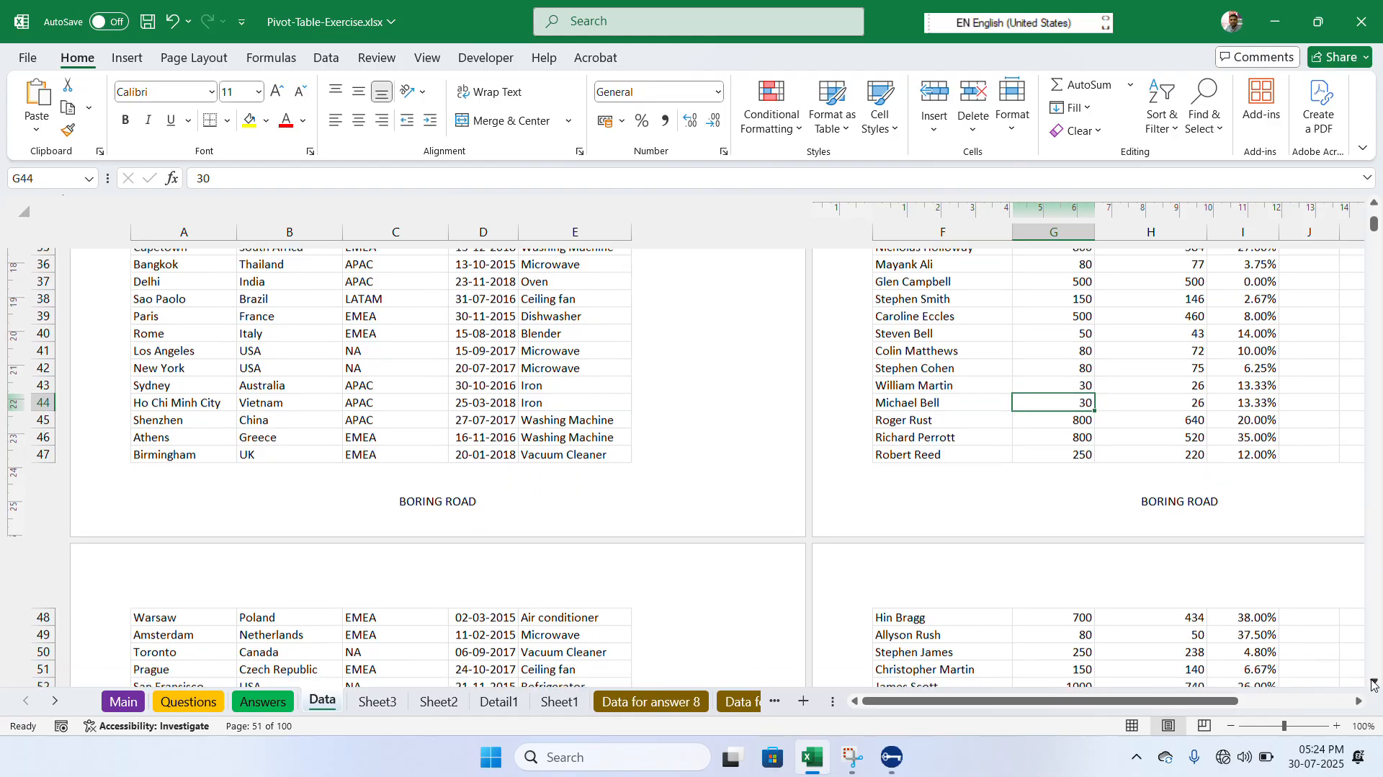
pyautogui.scroll(-10, 1374, 683)
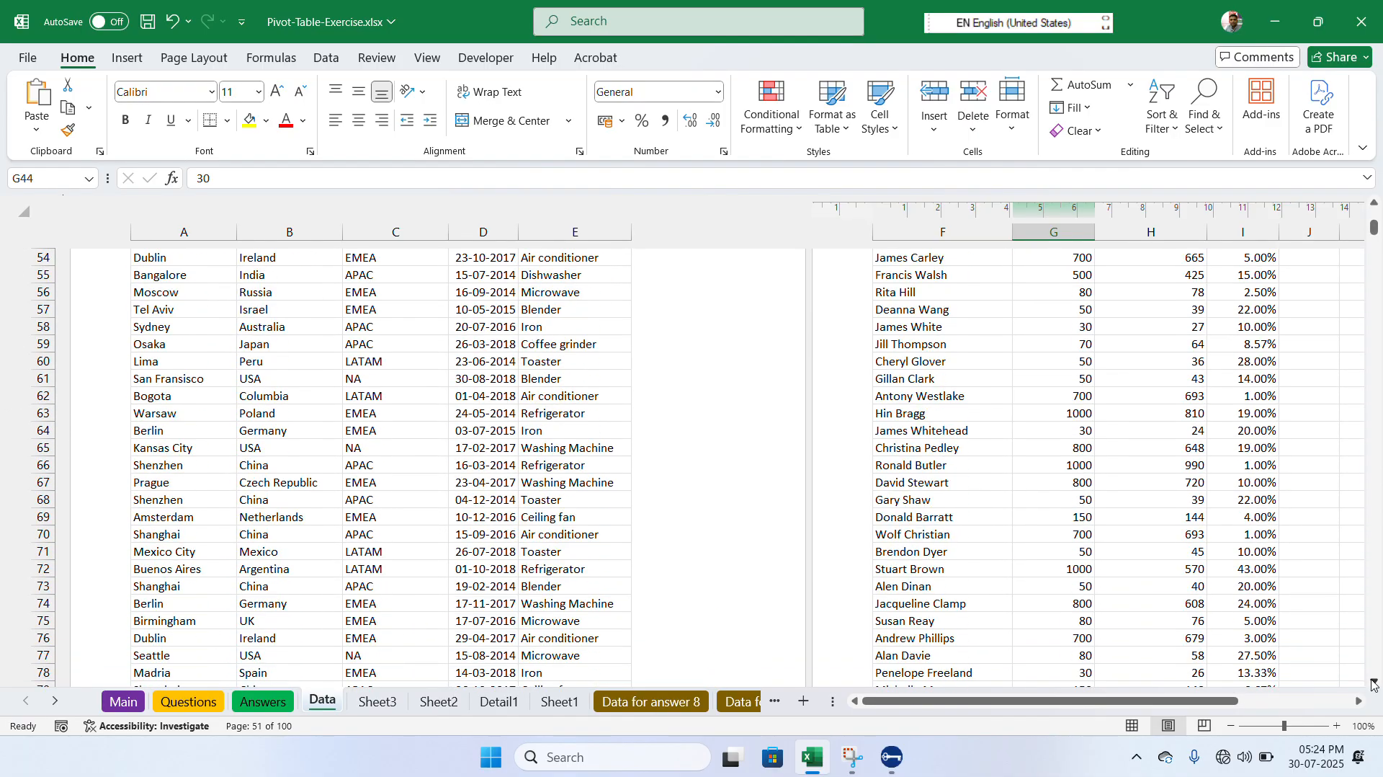
pyautogui.scroll(-6, 1374, 682)
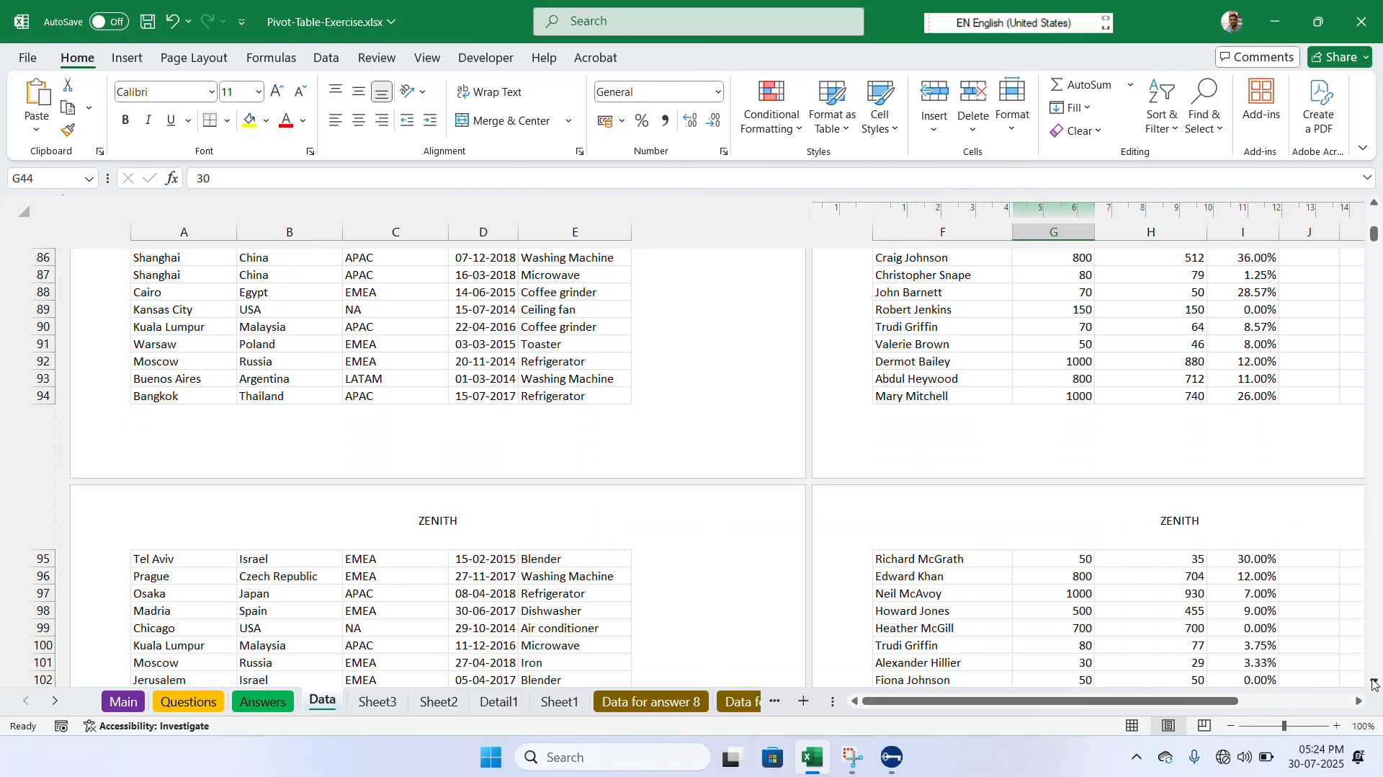
pyautogui.scroll(-7, 1374, 682)
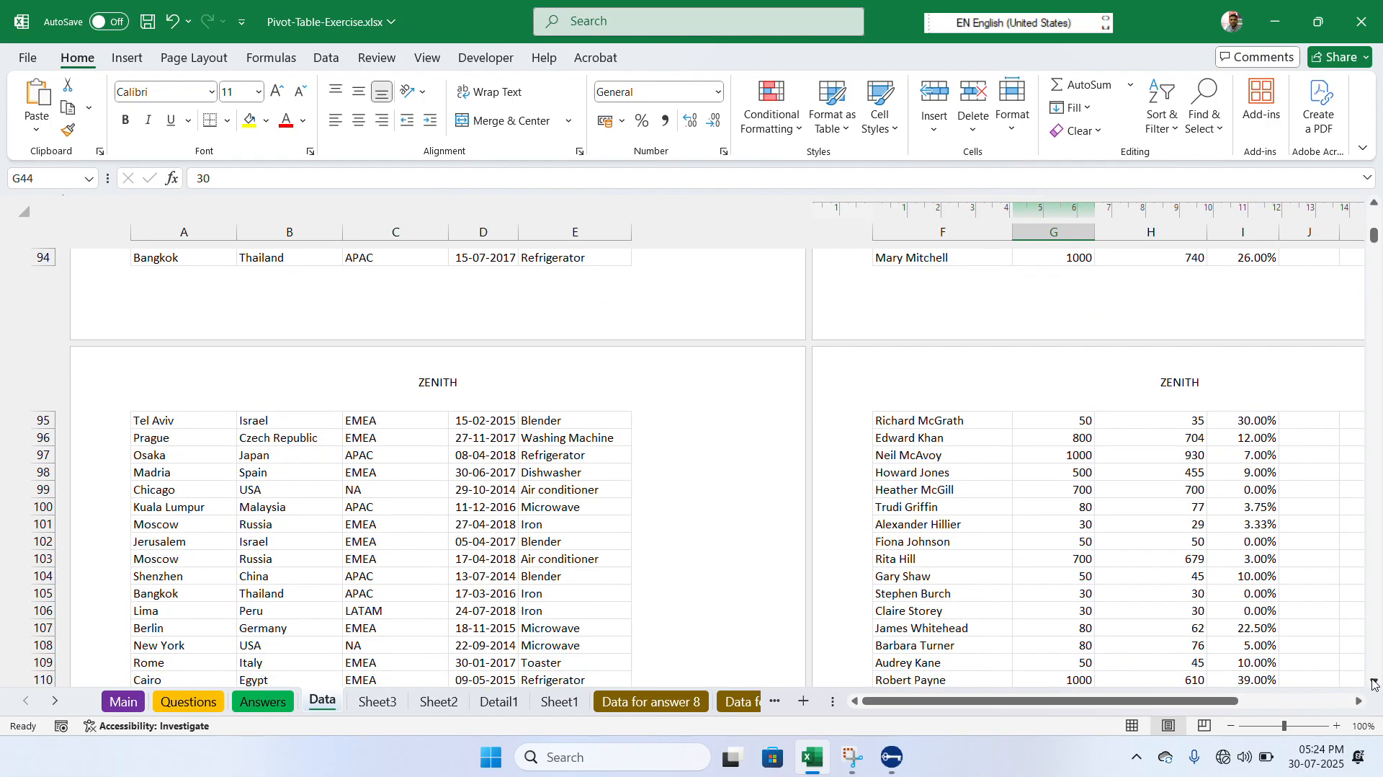
pyautogui.scroll(-9, 1374, 683)
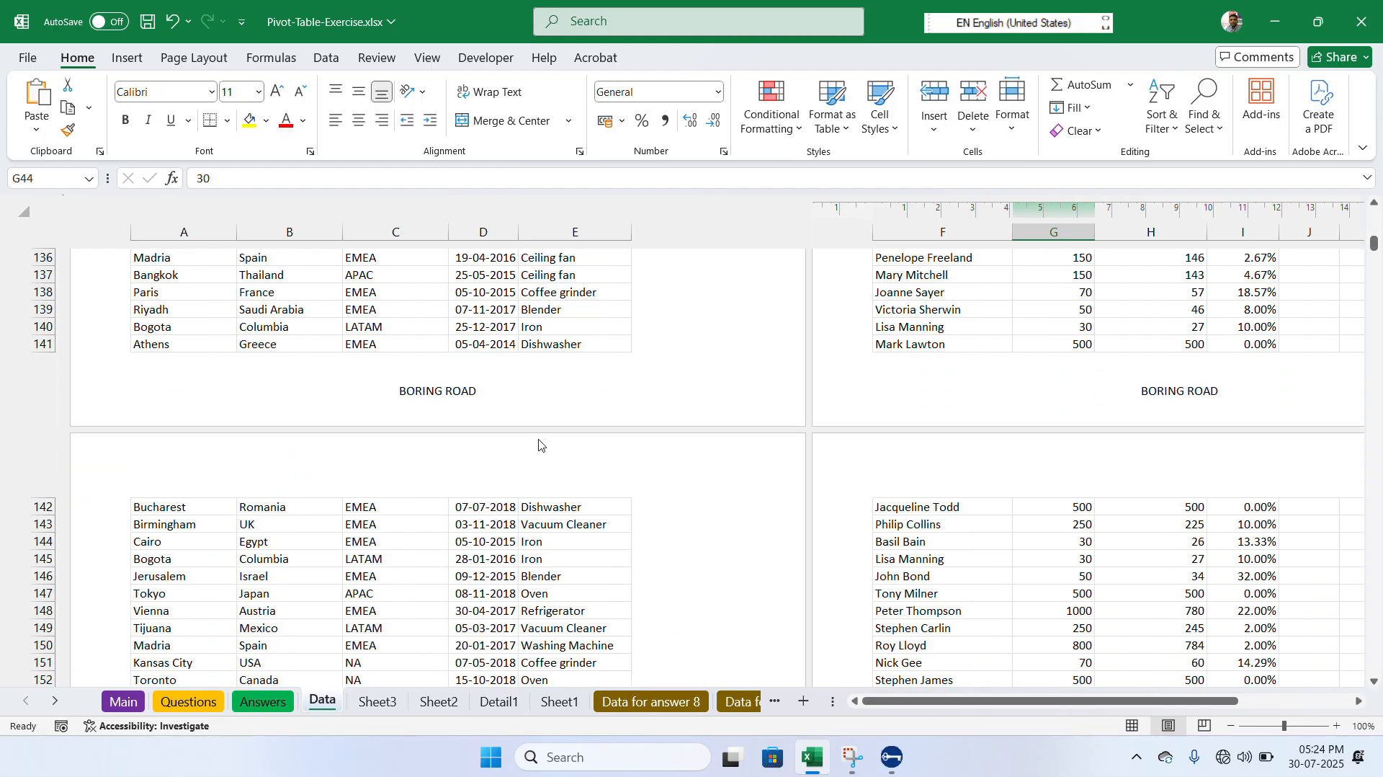
pyautogui.click(507, 470)
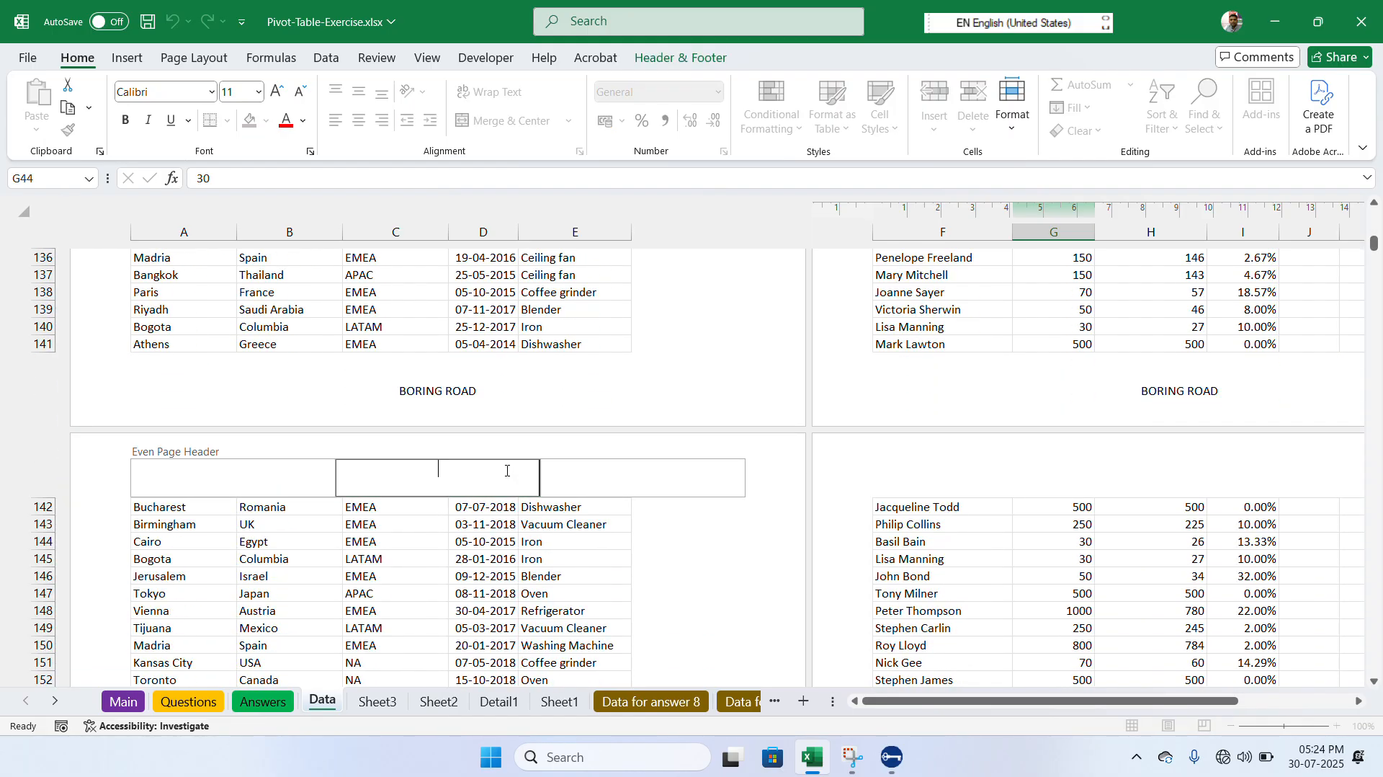
pyautogui.click(692, 64)
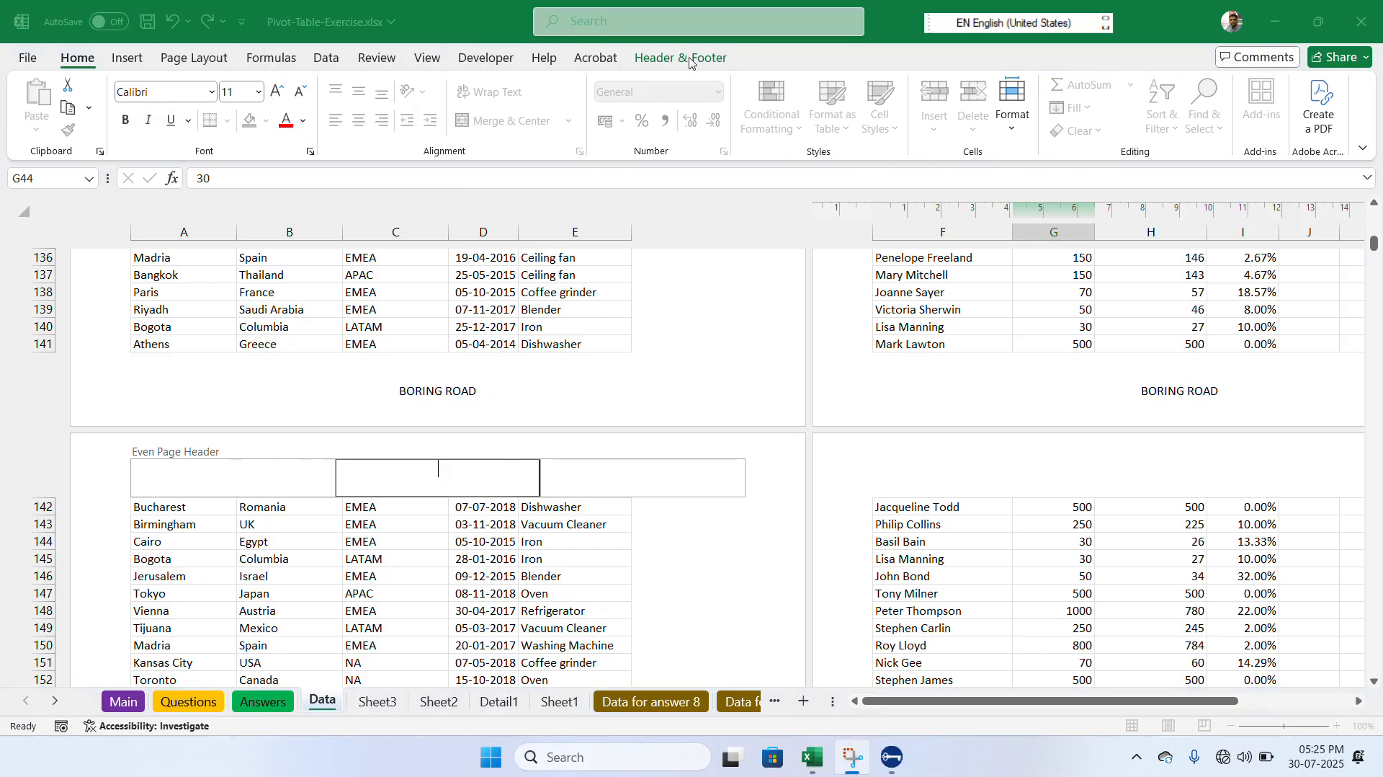
pyautogui.click(587, 302)
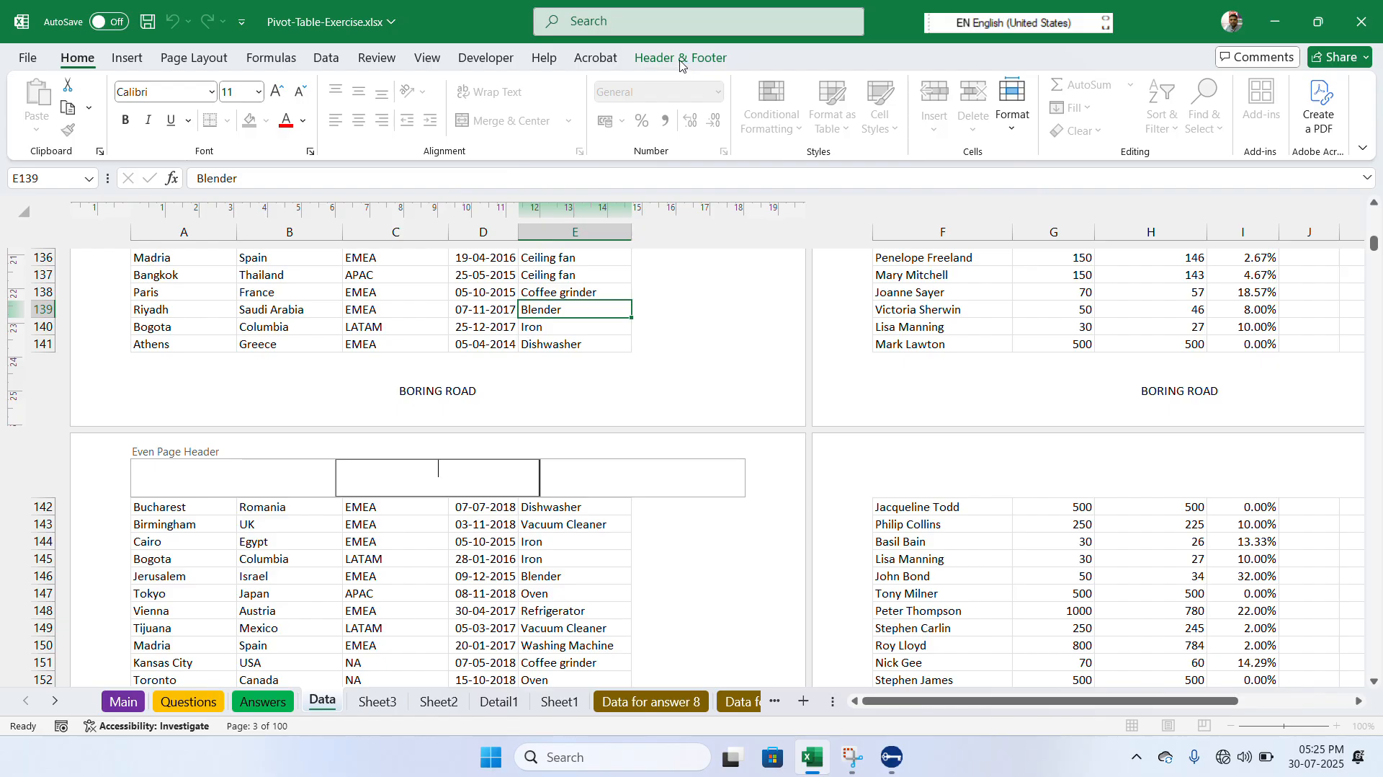
pyautogui.press('super+shift+s')
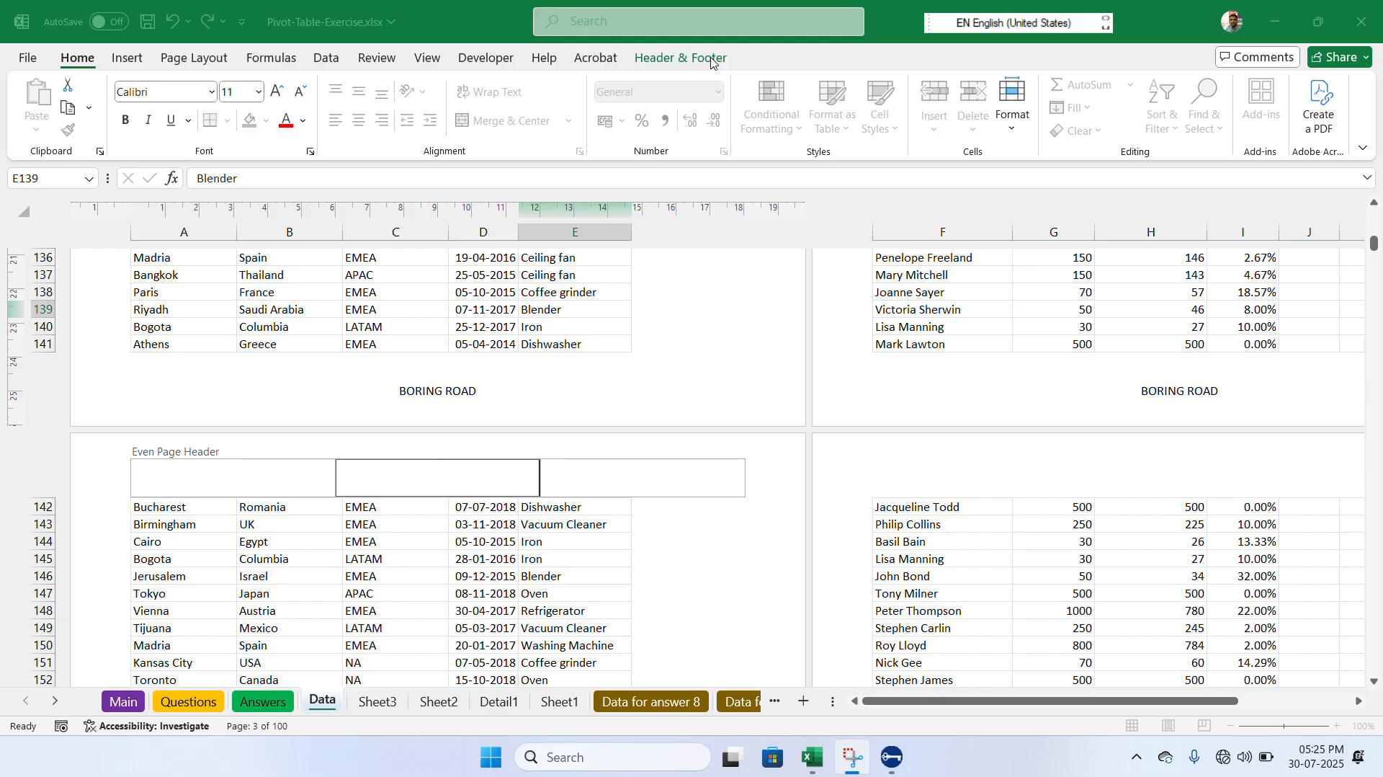
pyautogui.click(638, 470)
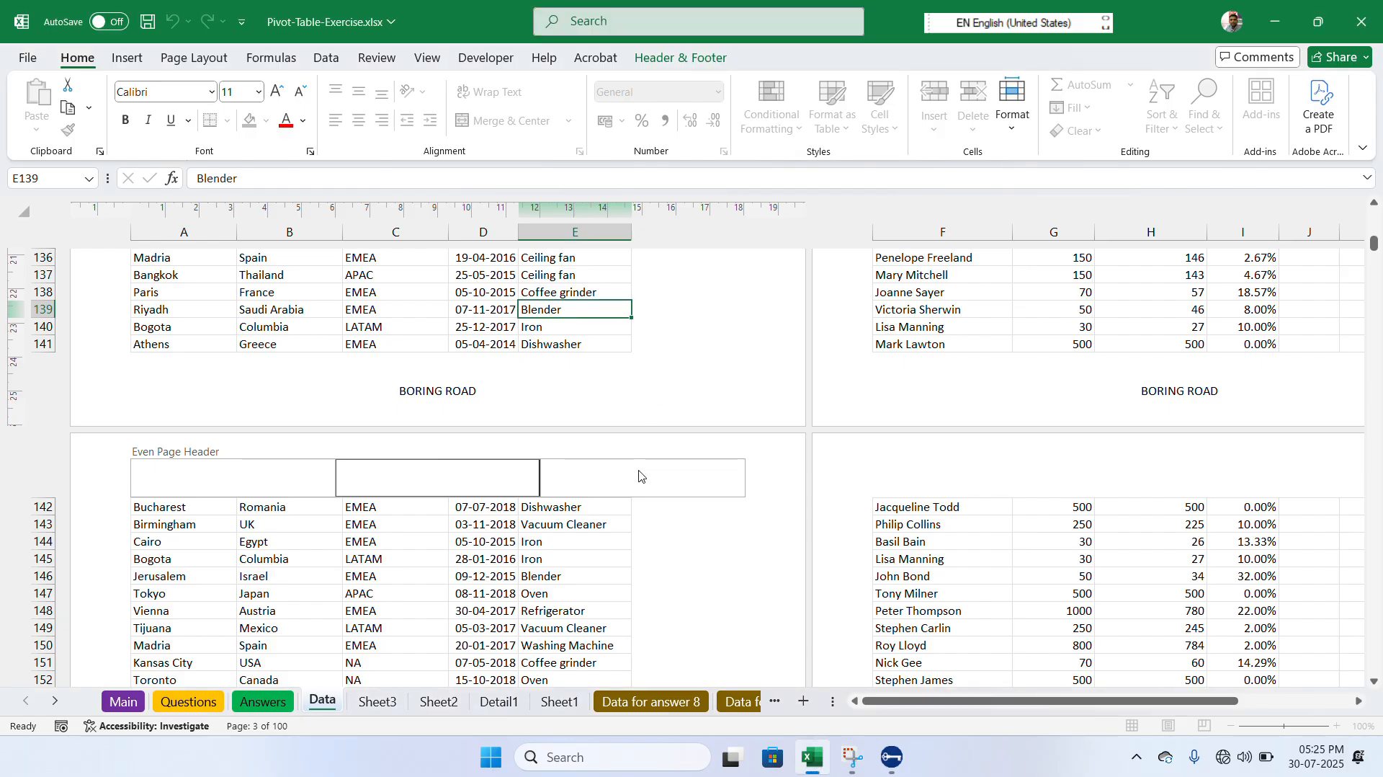
# - Switch off the Different Odd & Even Pages option for the Data sheet's header and footer
pyautogui.click(640, 471)
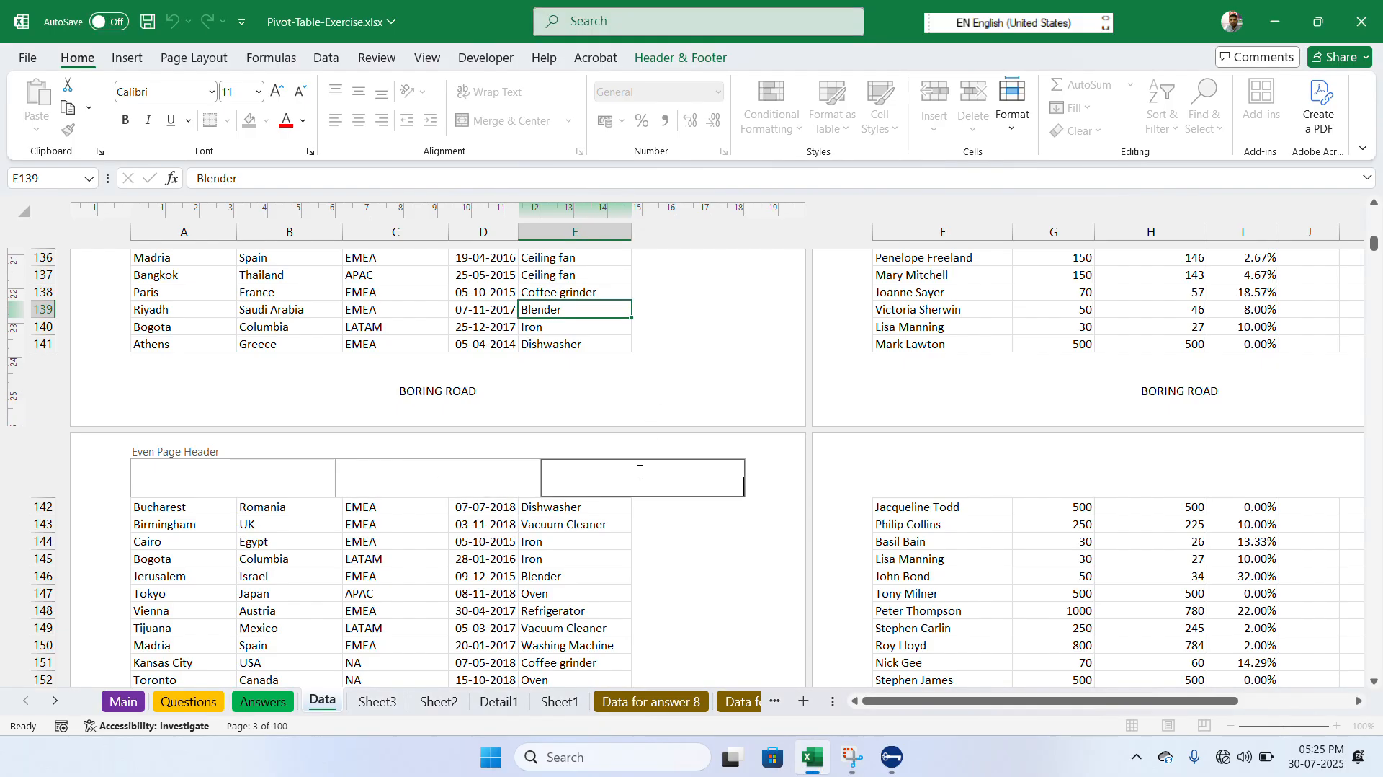
pyautogui.click(677, 60)
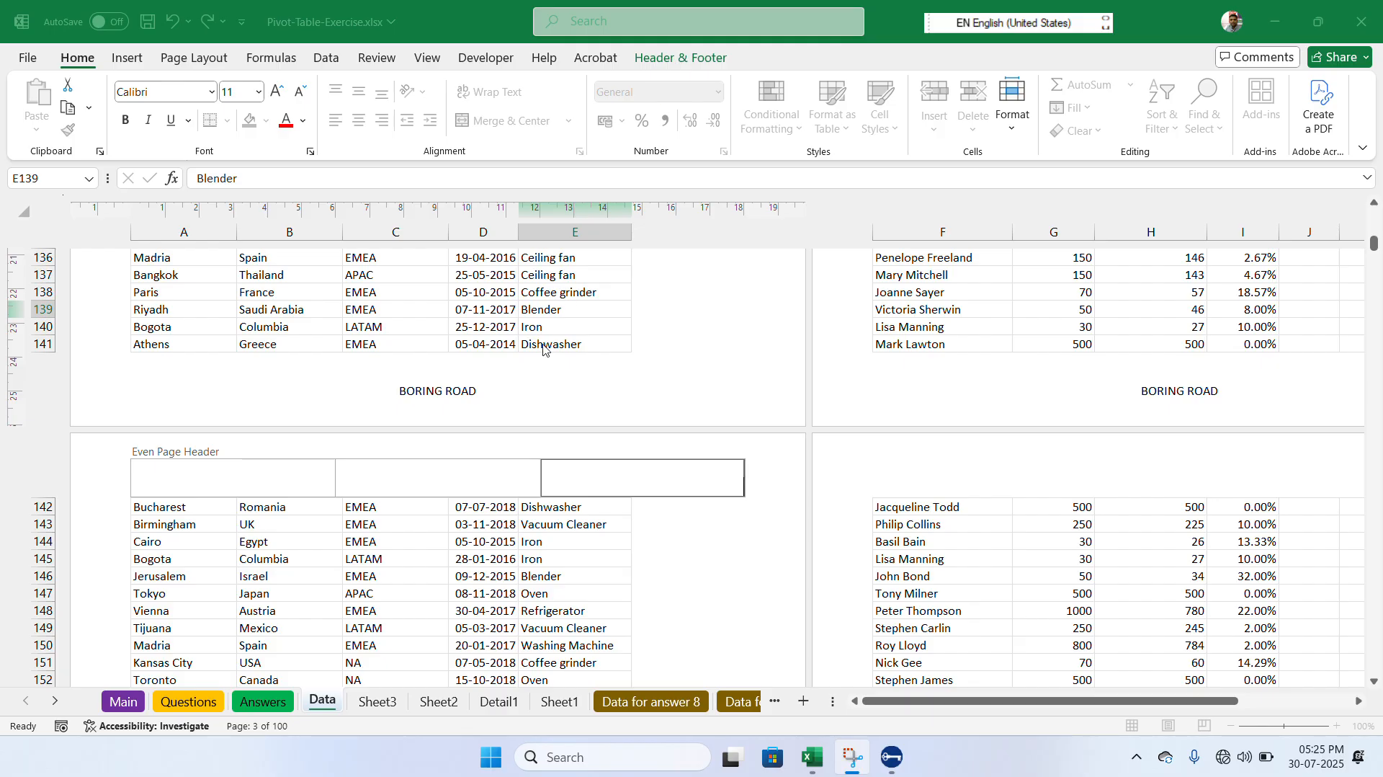
pyautogui.press('alt')
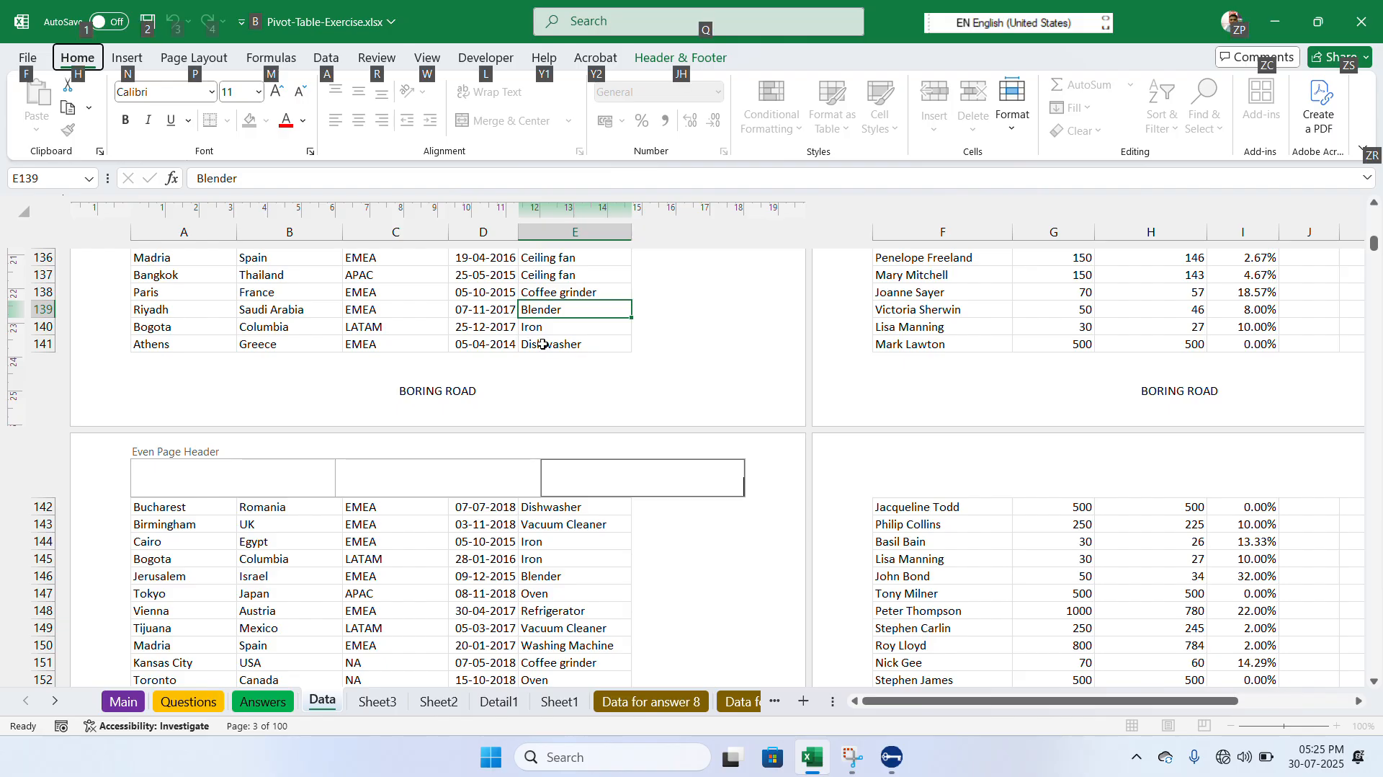
pyautogui.press('j')
pyautogui.press('h')
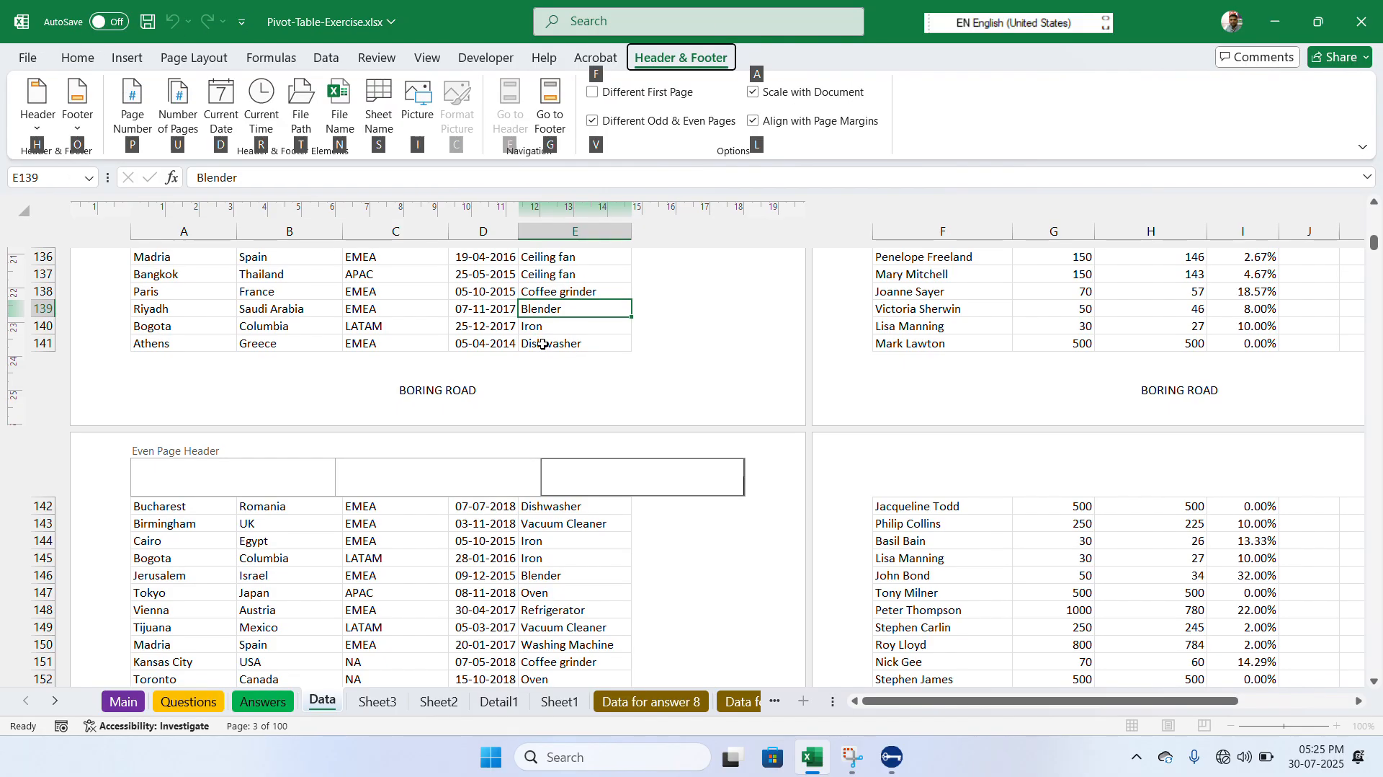
pyautogui.click(598, 123)
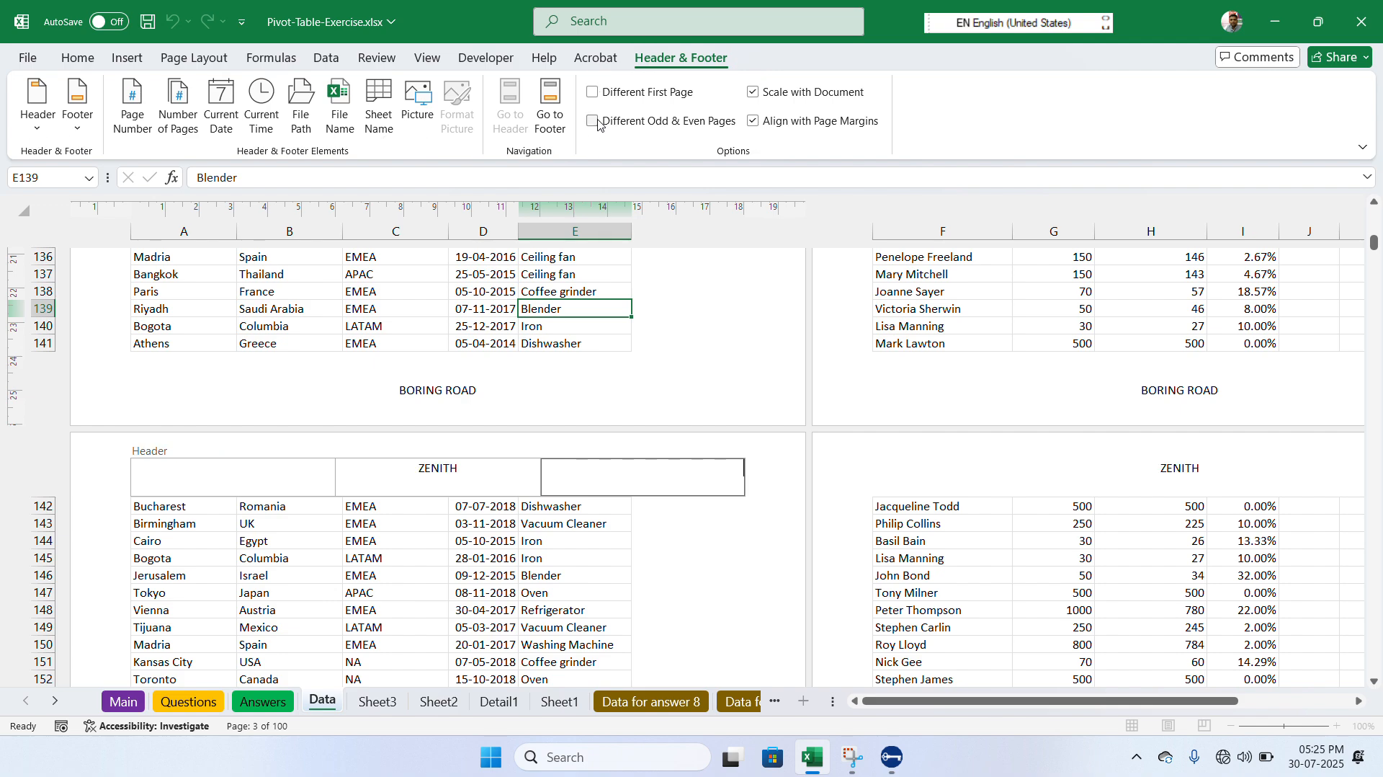
pyautogui.click(492, 312)
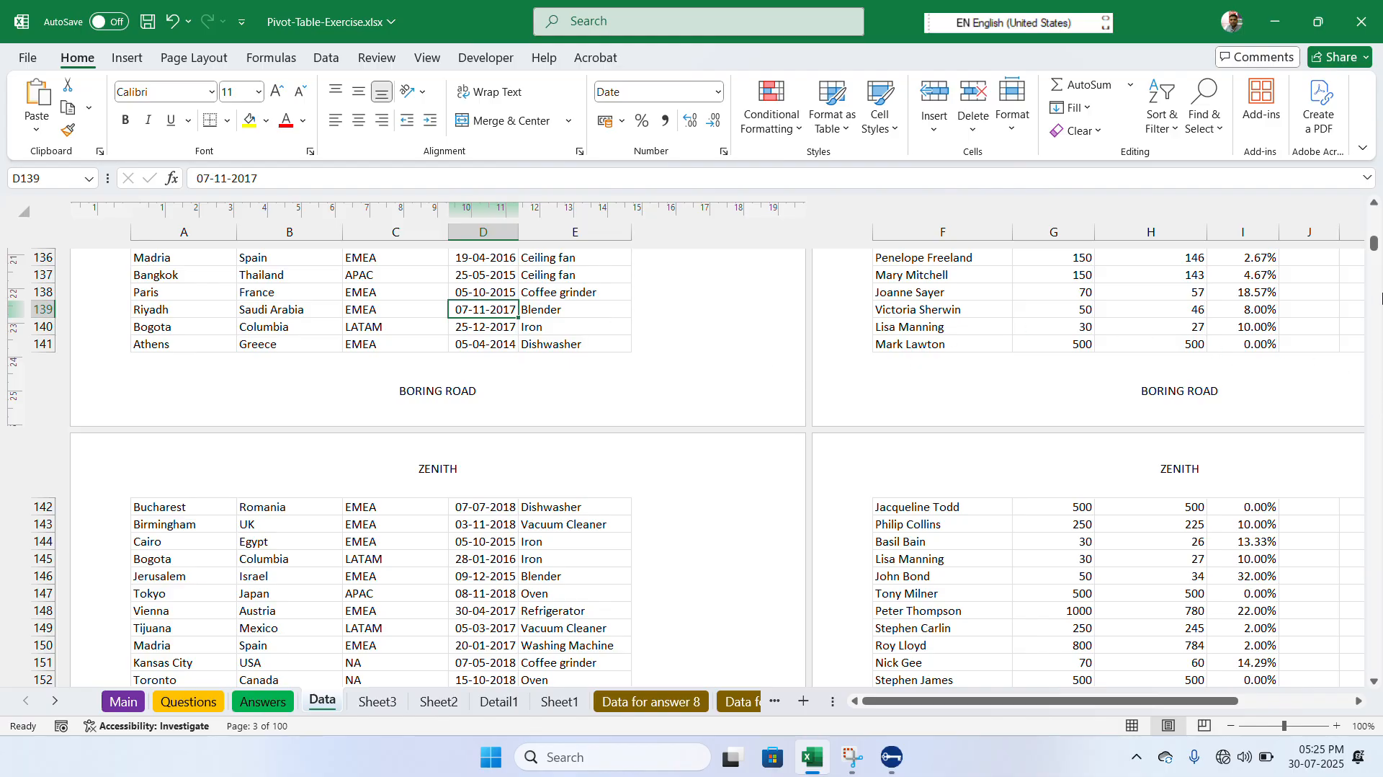
# - Insert the page number code in the left section of the header on the second page
pyautogui.click(1374, 206)
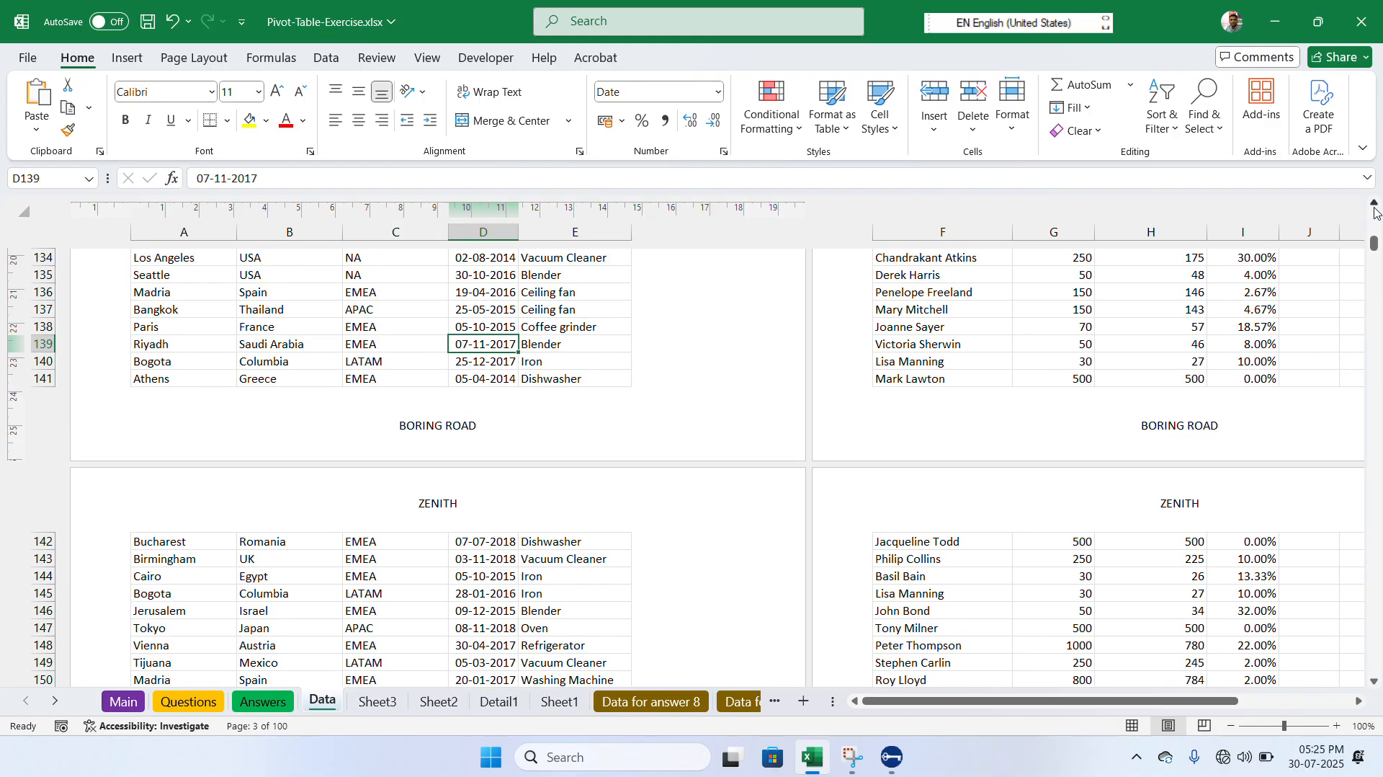
pyautogui.moveTo(1375, 212); pyautogui.dragTo(1374, 211)
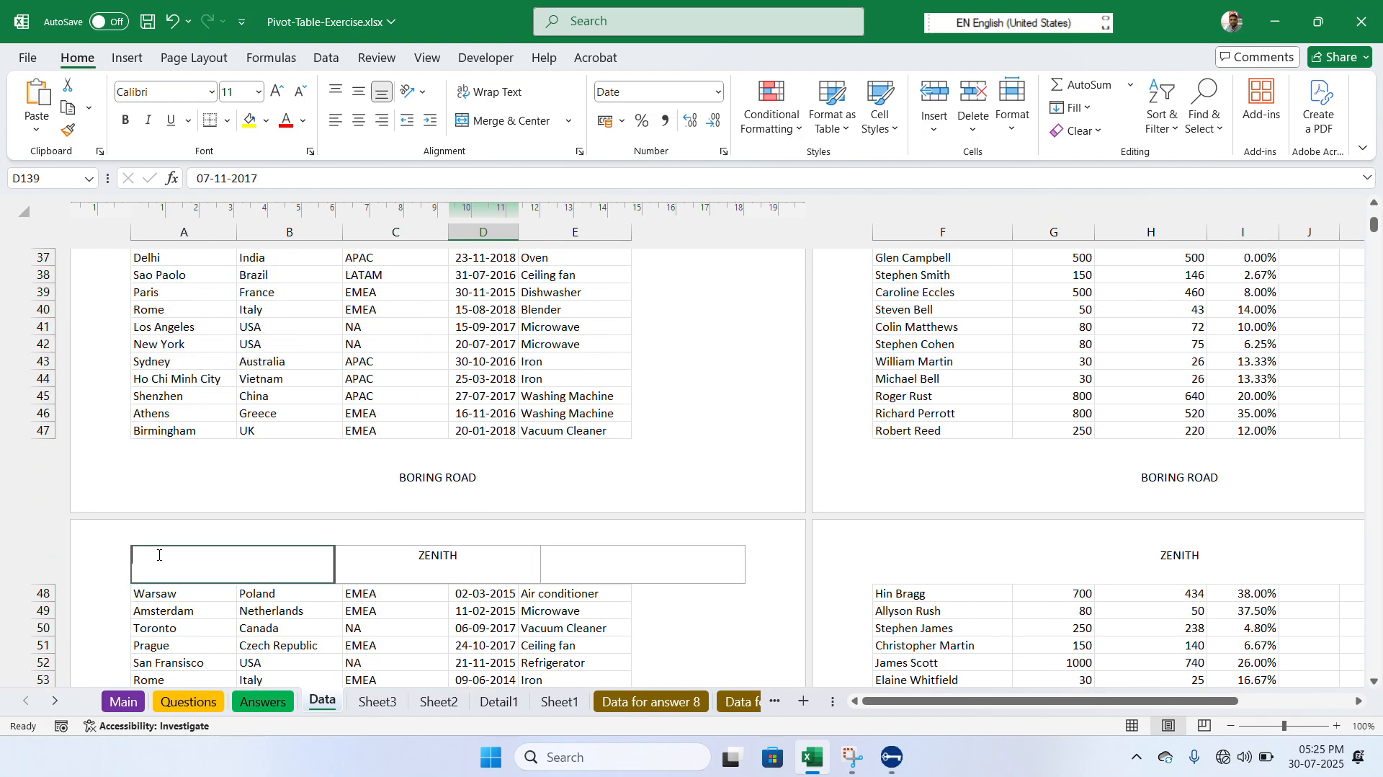
pyautogui.click(158, 554)
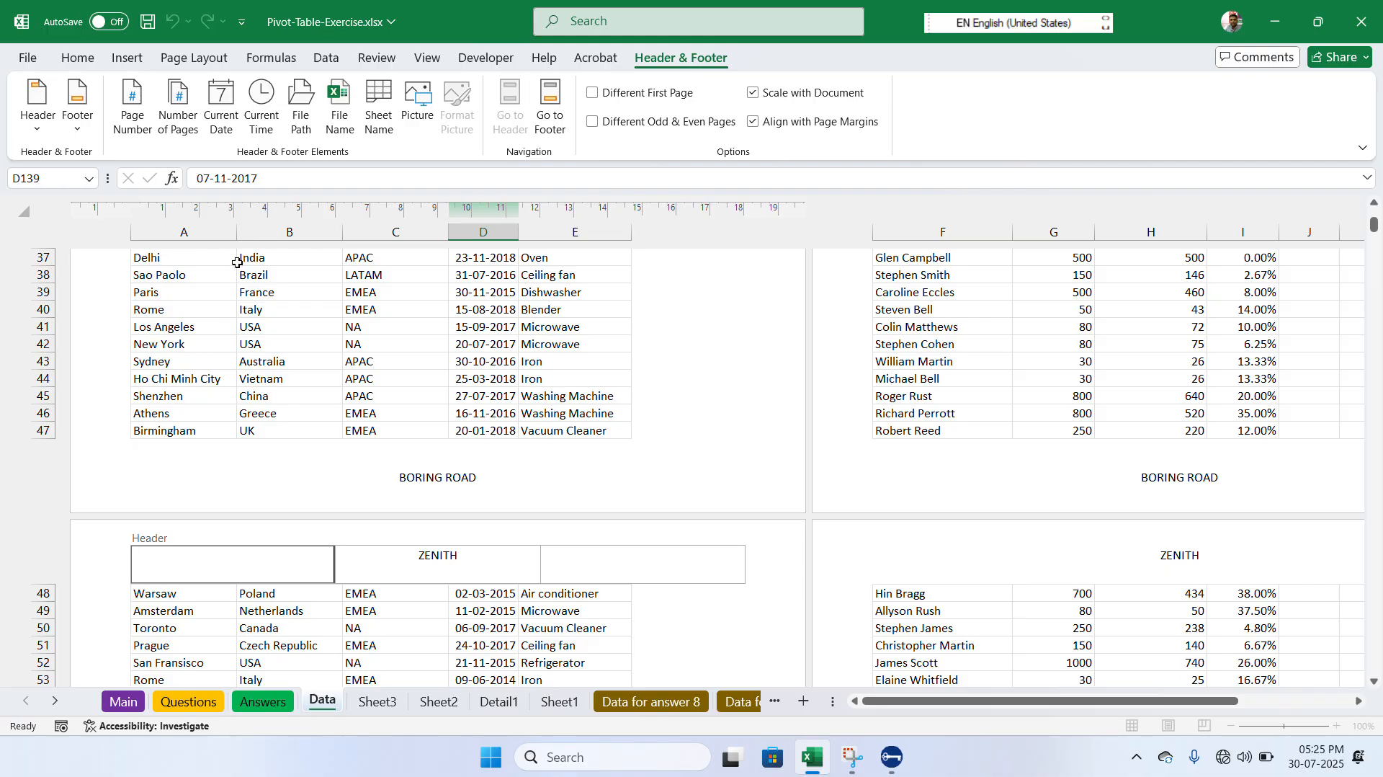
pyautogui.click(134, 101)
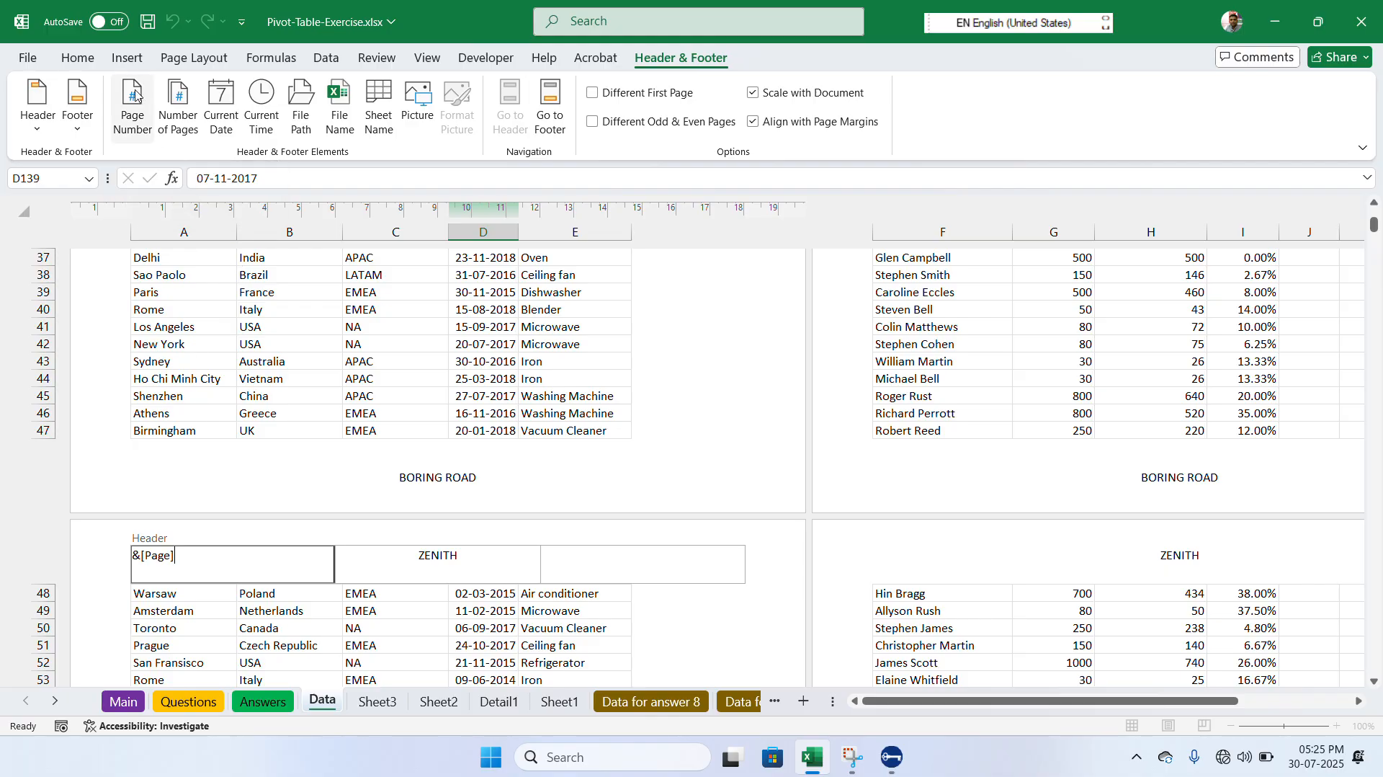
pyautogui.click(227, 334)
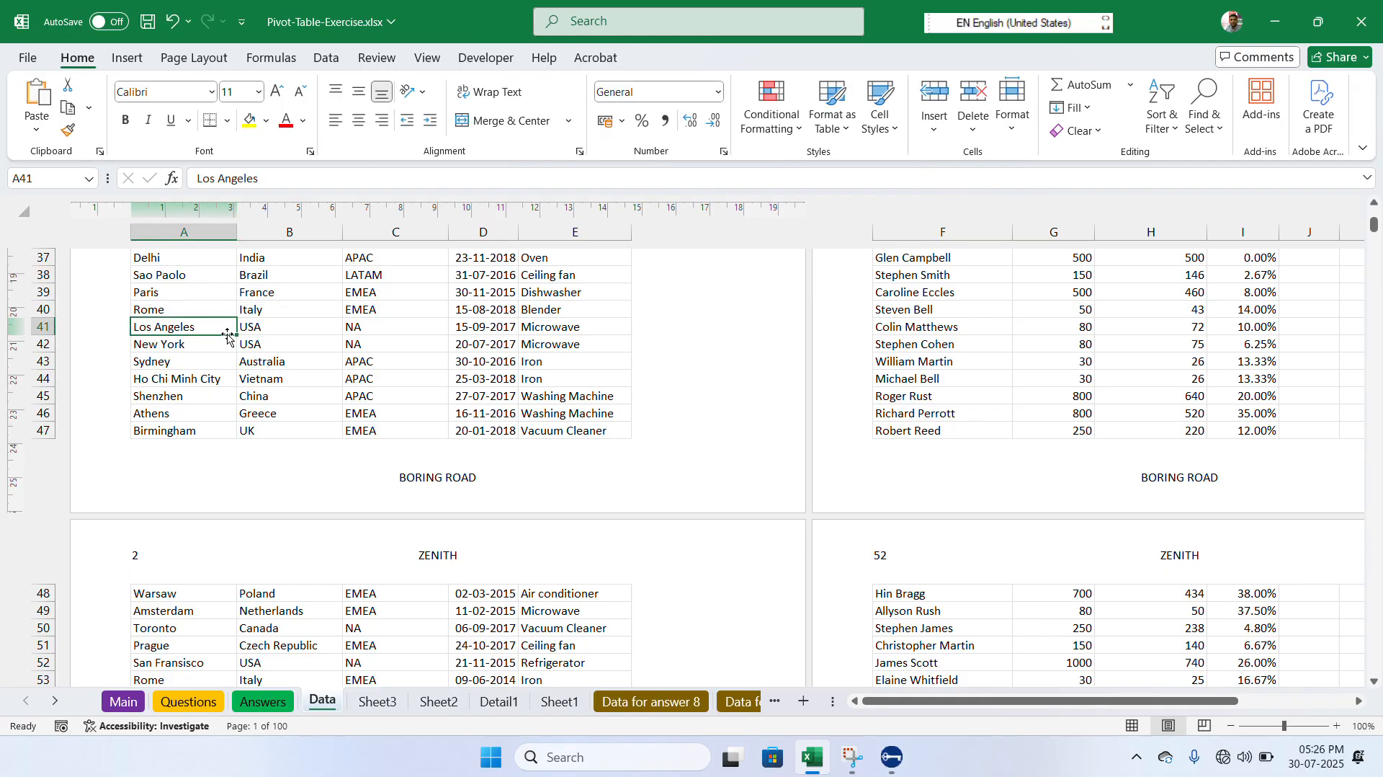
# - Append OF and the number of pages code to the left header section and check the numbering back to the first page
pyautogui.click(263, 559)
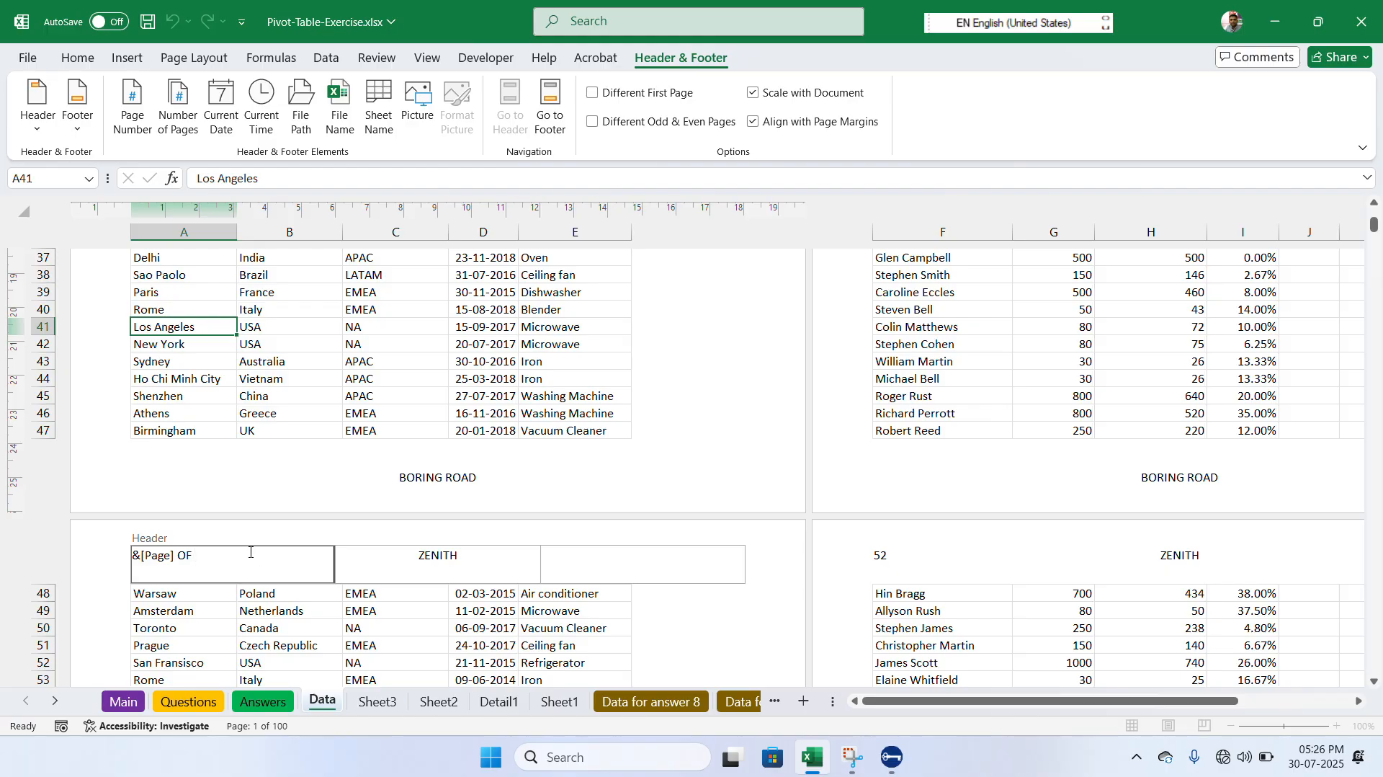
pyautogui.click(181, 130)
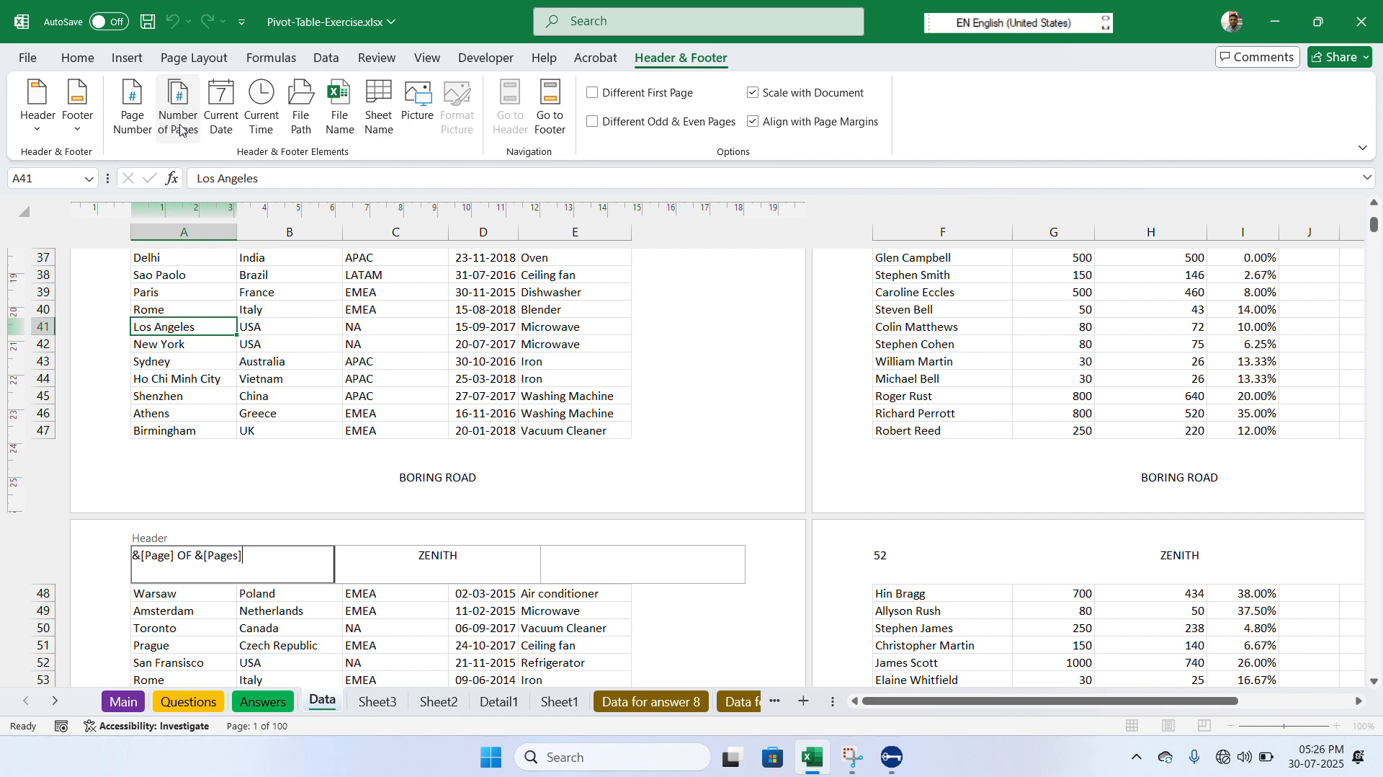
pyautogui.click(218, 375)
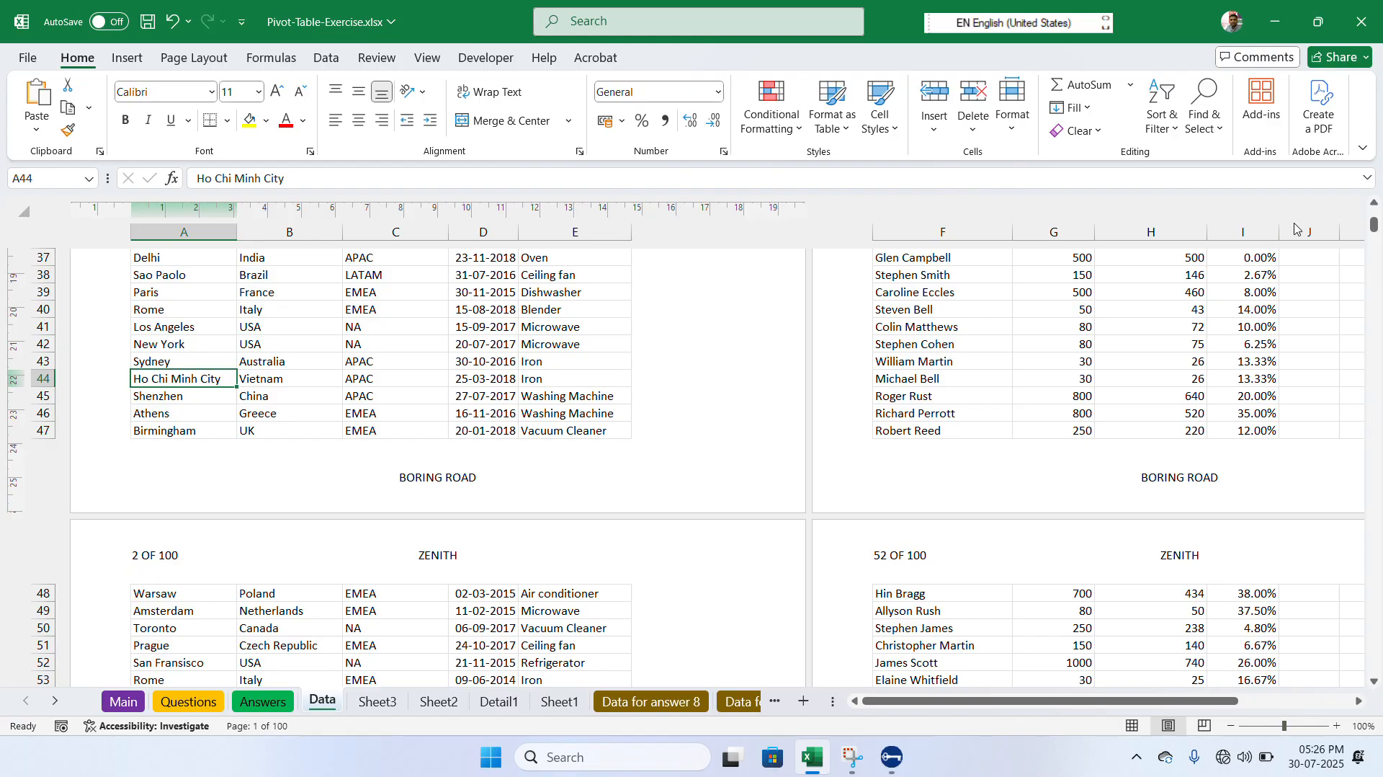
pyautogui.click(1374, 205)
pyautogui.scroll(5, 1374, 209)
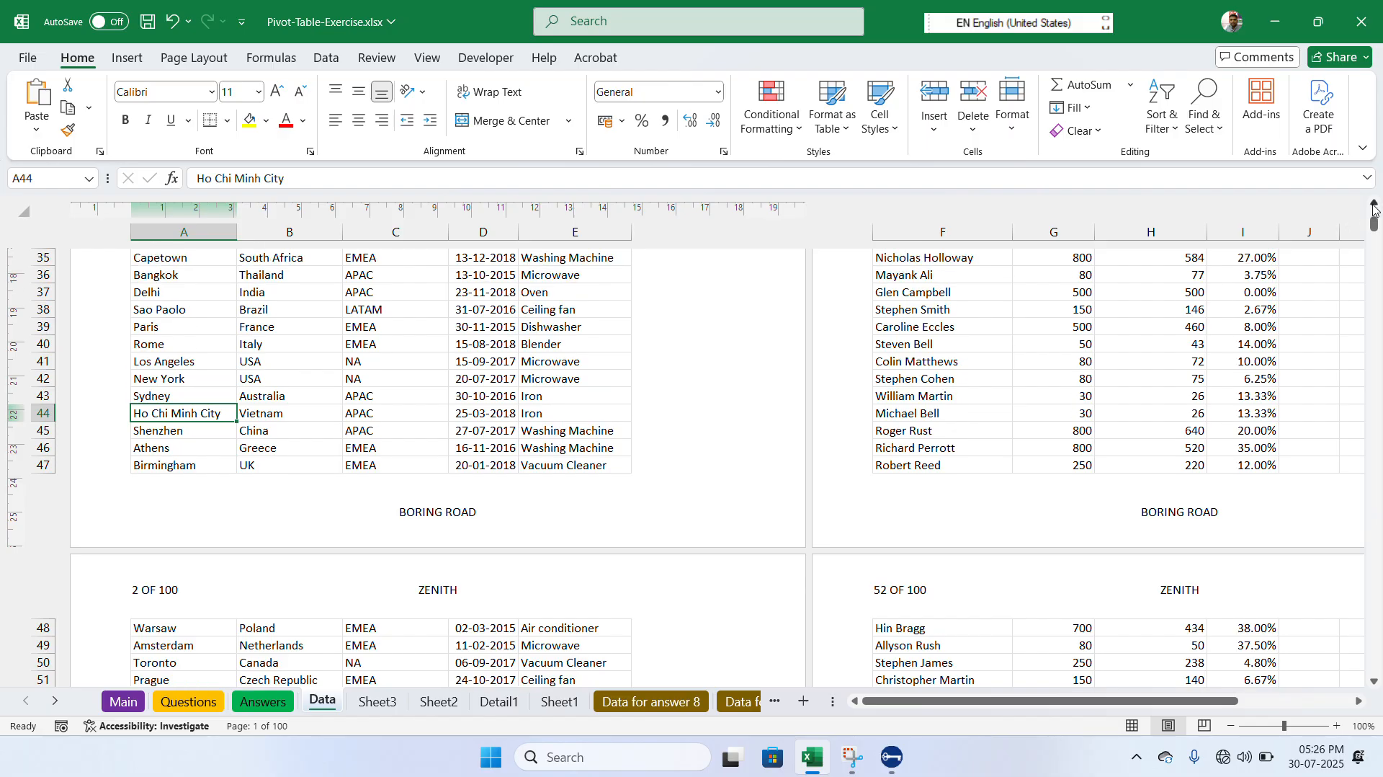
pyautogui.scroll(7, 1374, 209)
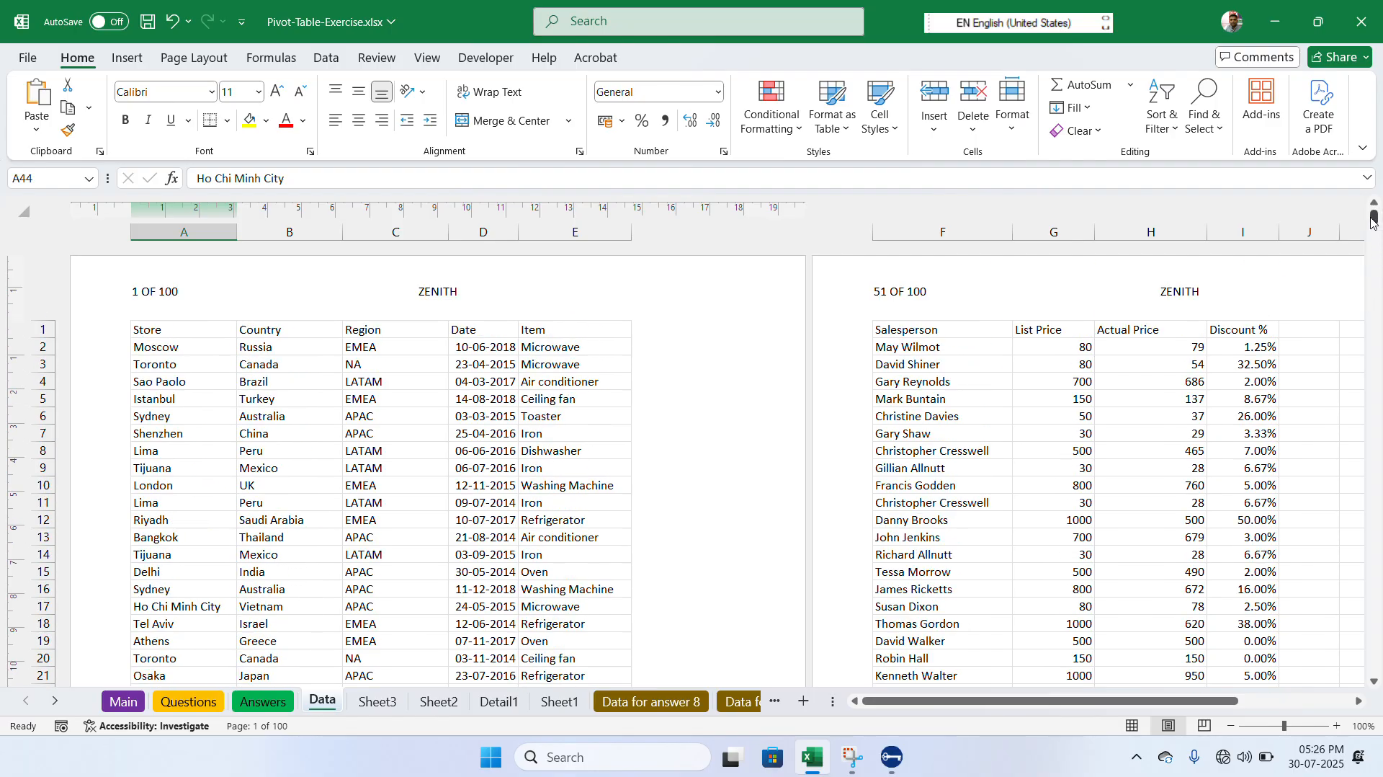
# - Clear the left section of the third page's header and rebuild it as &[Page] OF &[Pages]
pyautogui.moveTo(1374, 222); pyautogui.dragTo(1371, 241)
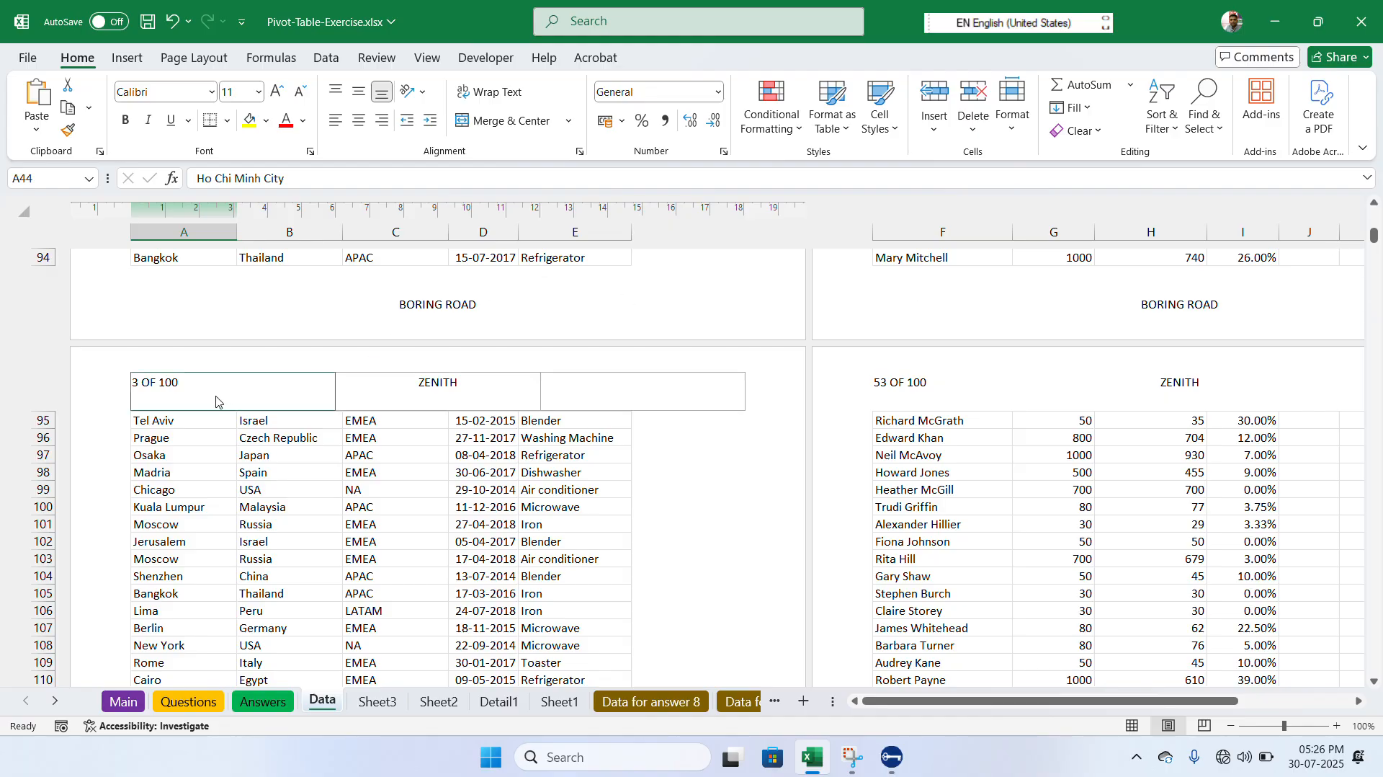
pyautogui.click(614, 395)
pyautogui.click(281, 394)
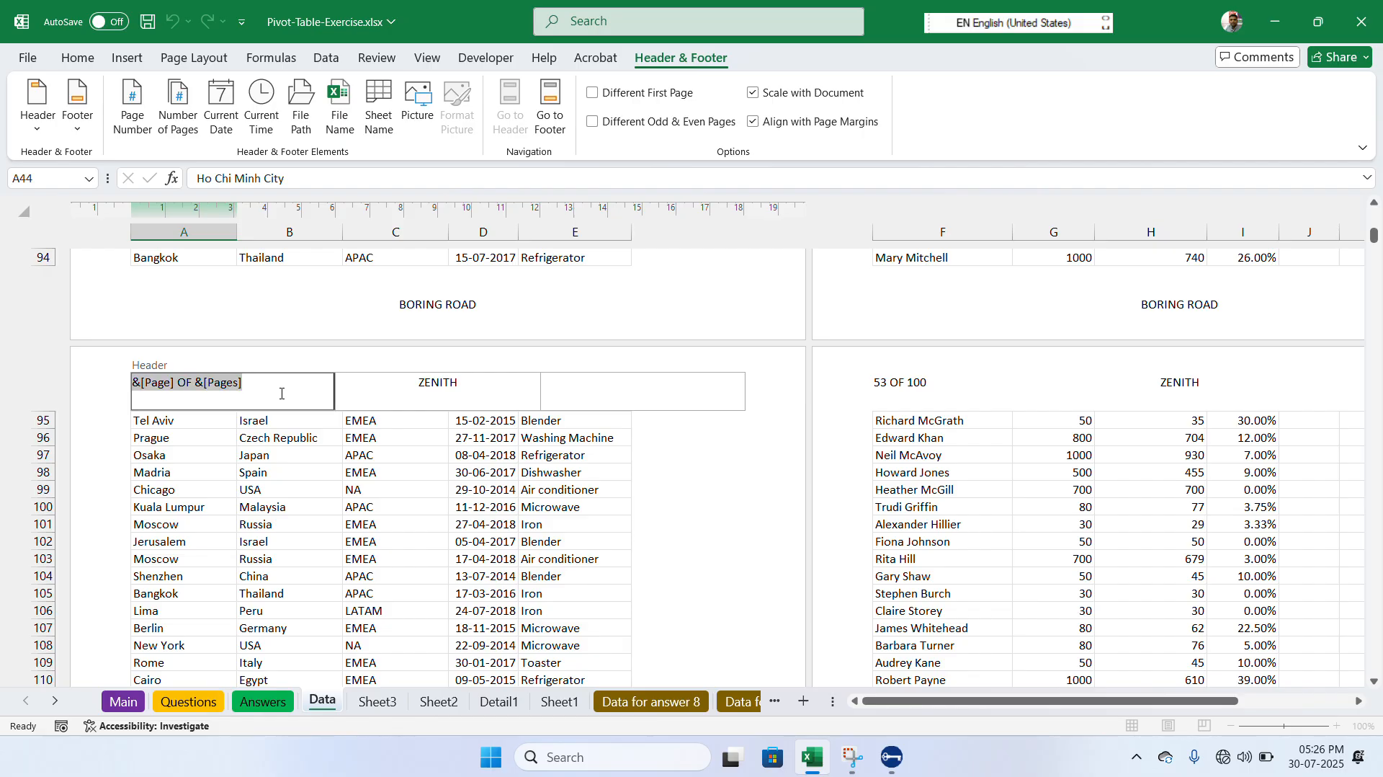
pyautogui.press('Delete')
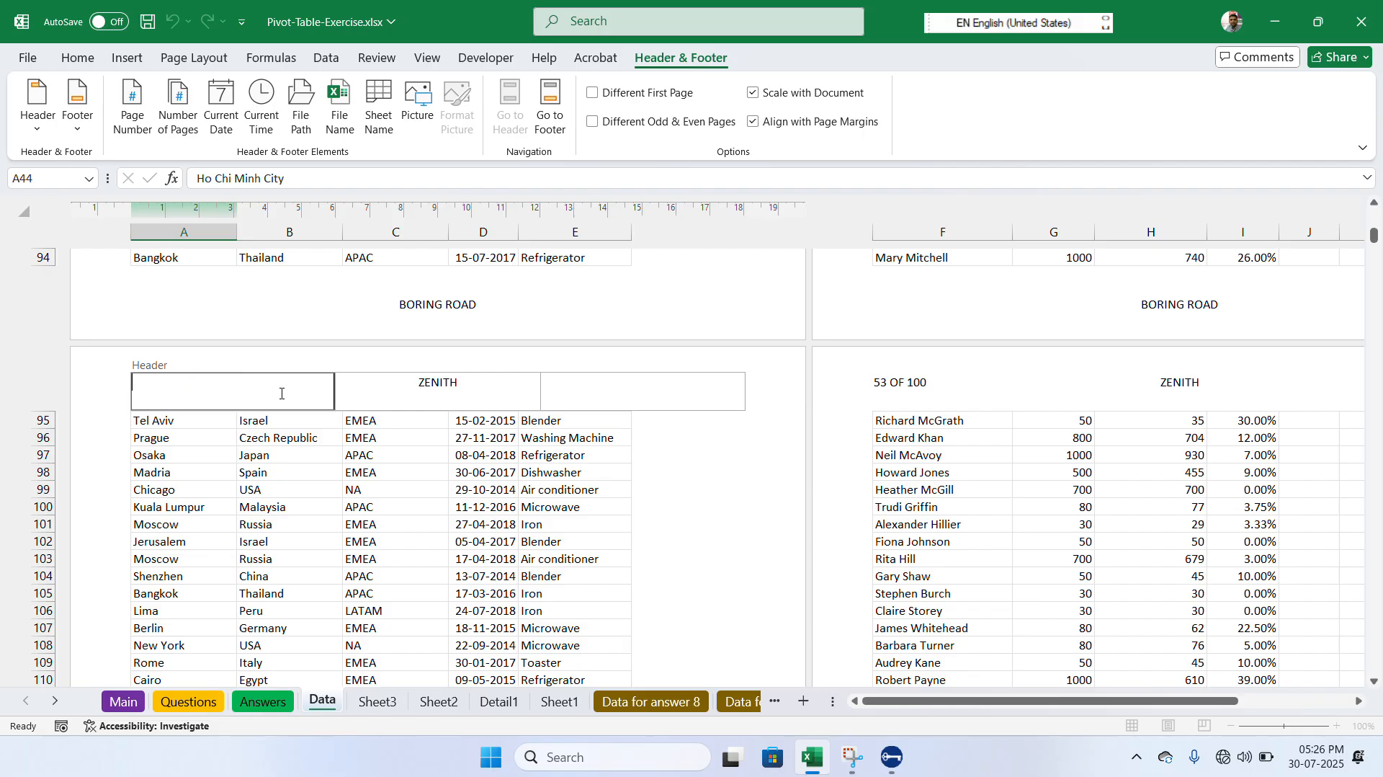
pyautogui.click(131, 108)
pyautogui.click(173, 95)
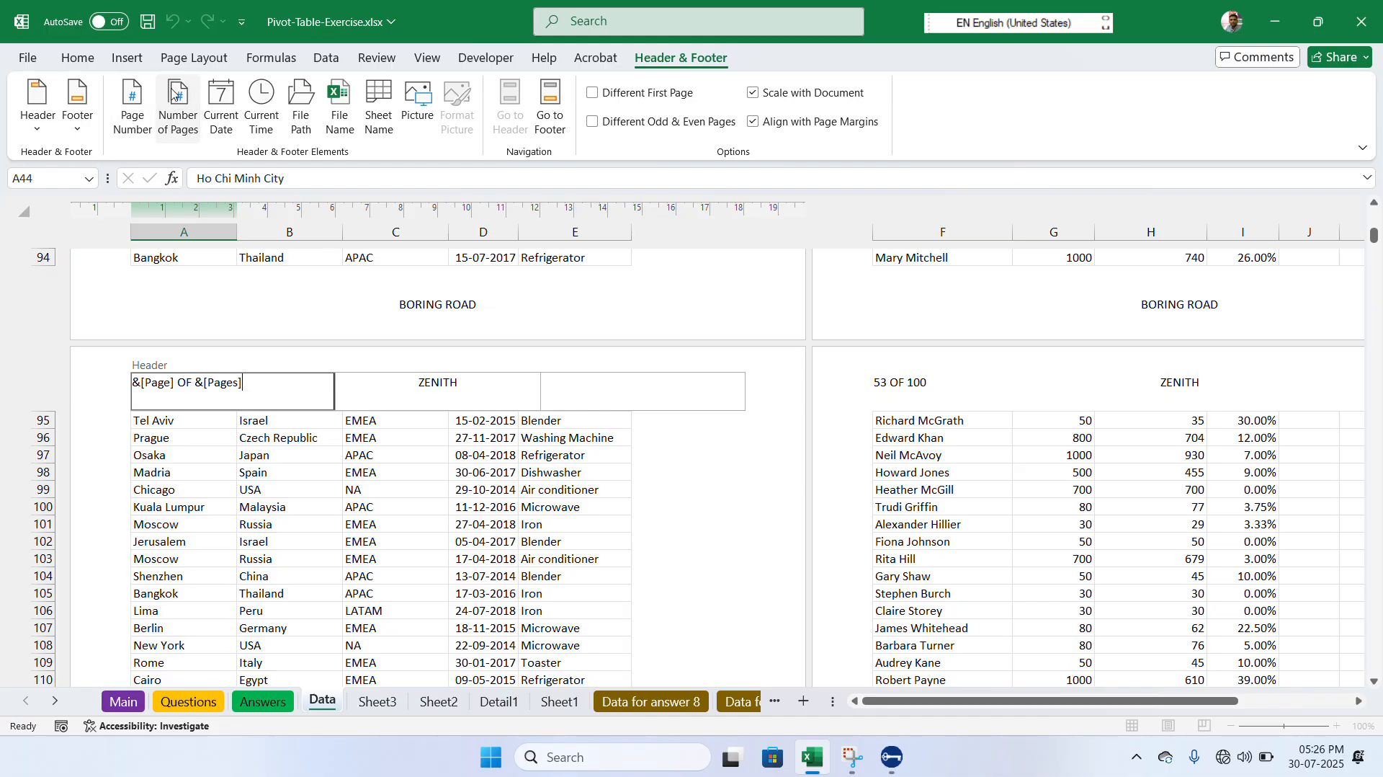
# - Try the current time and current date codes in the right section of the header and clear that section again
pyautogui.click(607, 383)
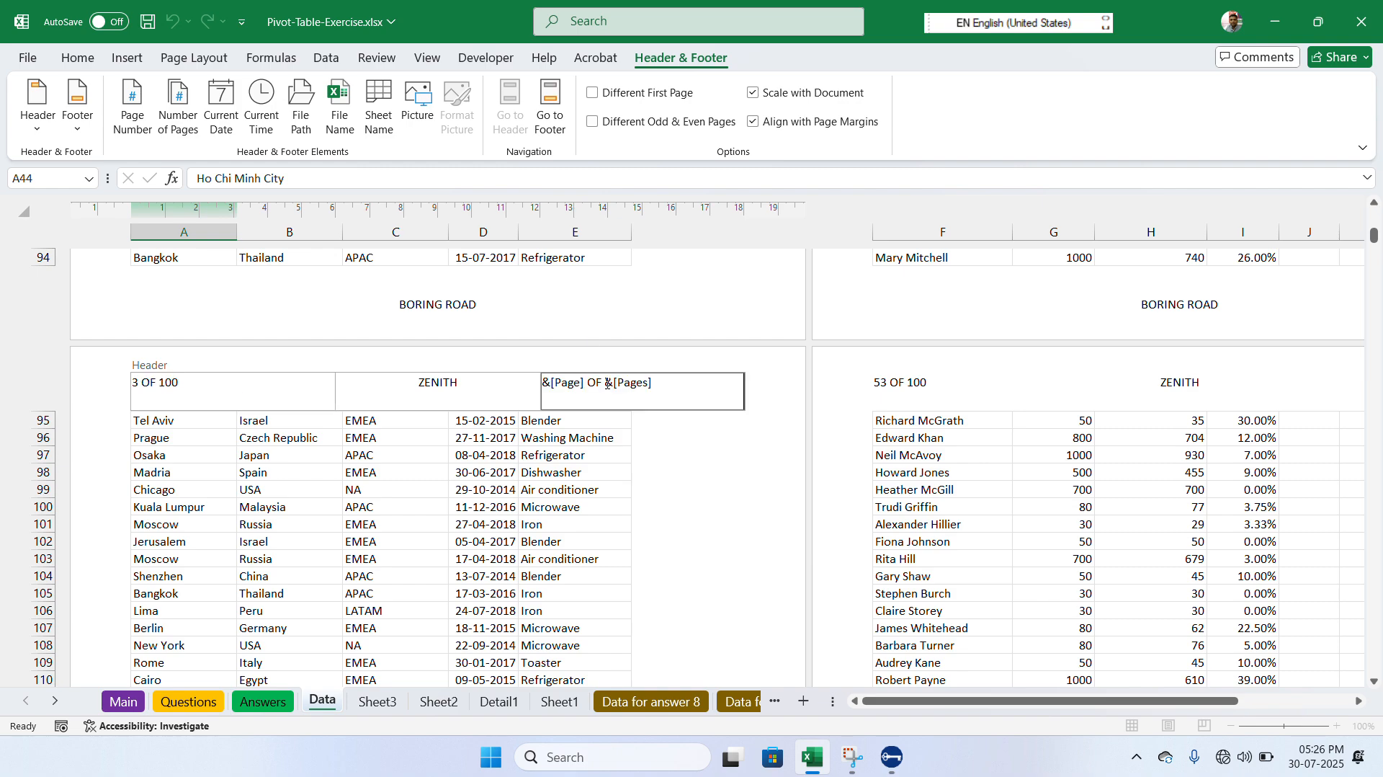
pyautogui.click(268, 130)
pyautogui.click(230, 129)
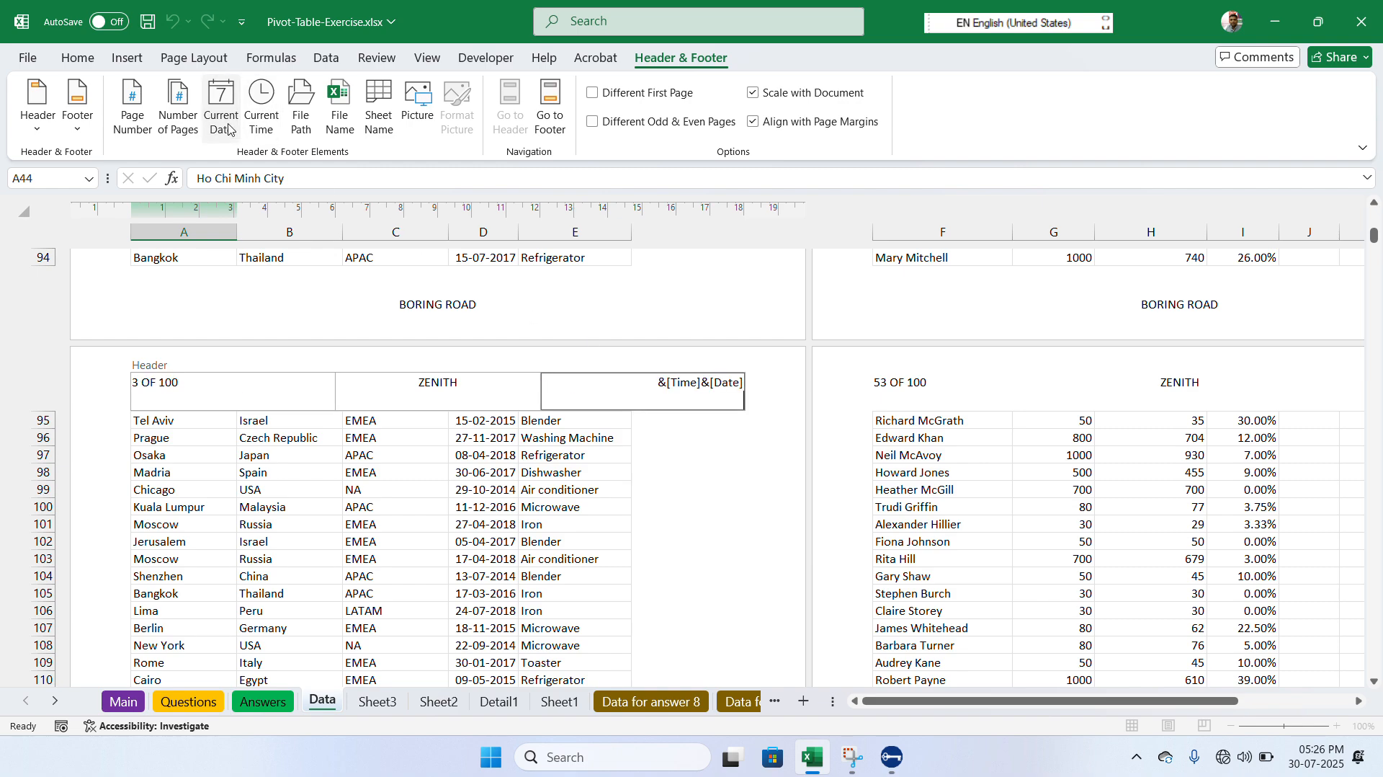
pyautogui.click(588, 485)
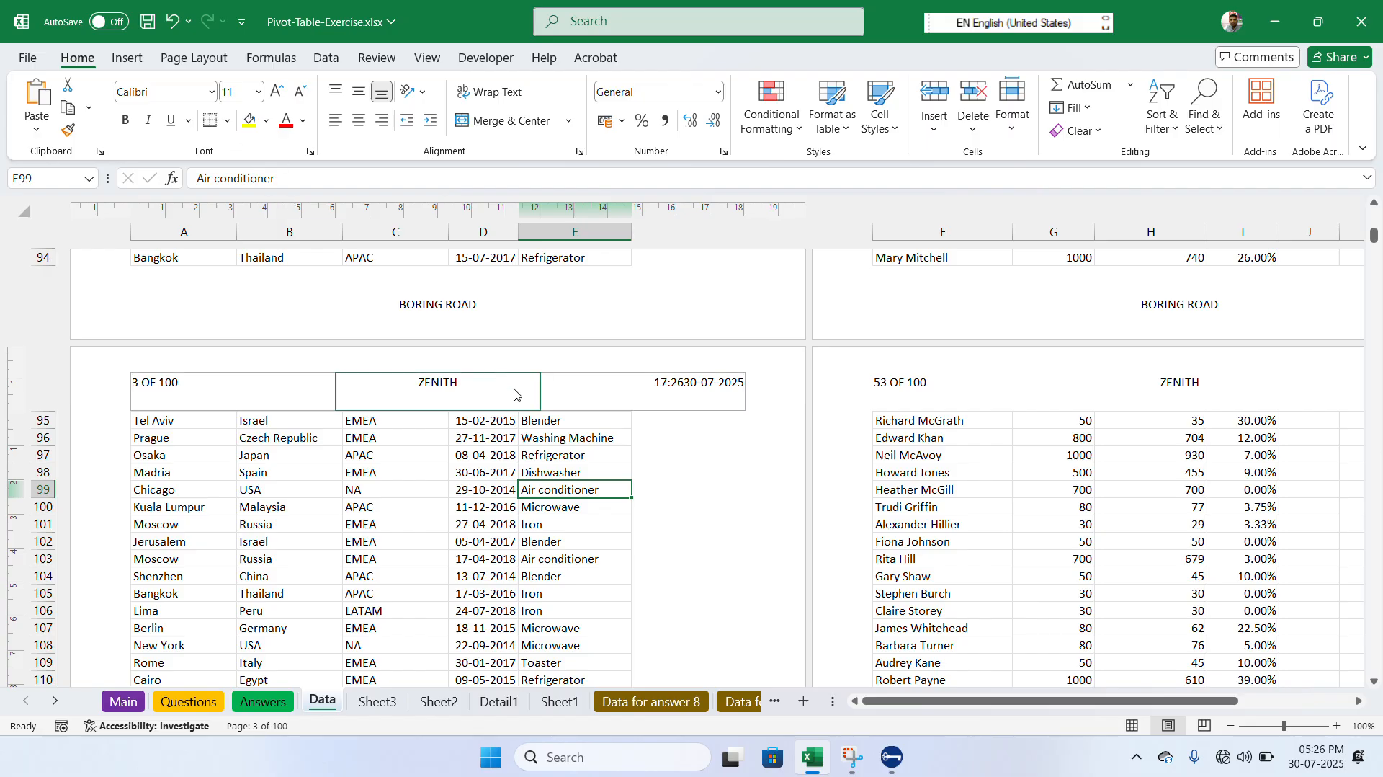
pyautogui.click(661, 379)
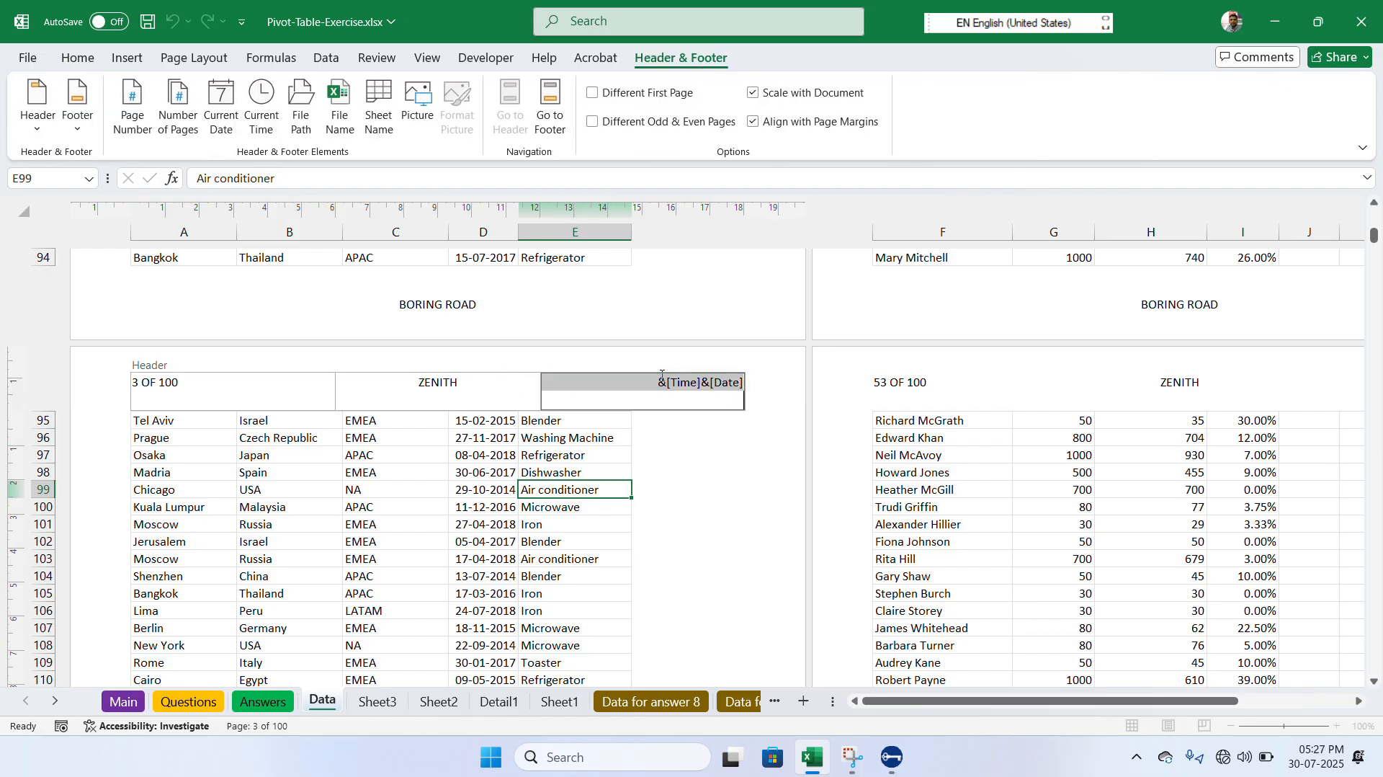
pyautogui.press('Delete')
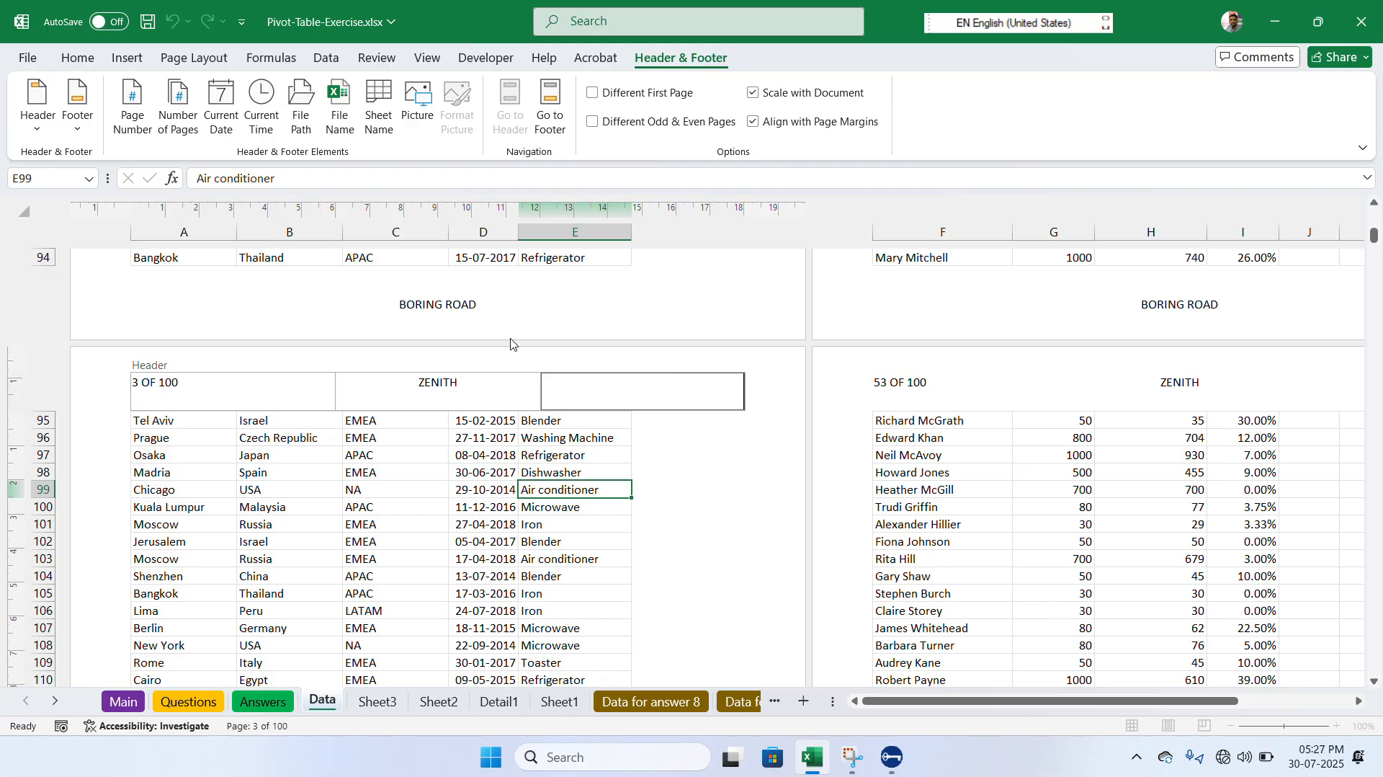
# - Try the file path code in the right section of the footer and clear that section again
pyautogui.click(594, 312)
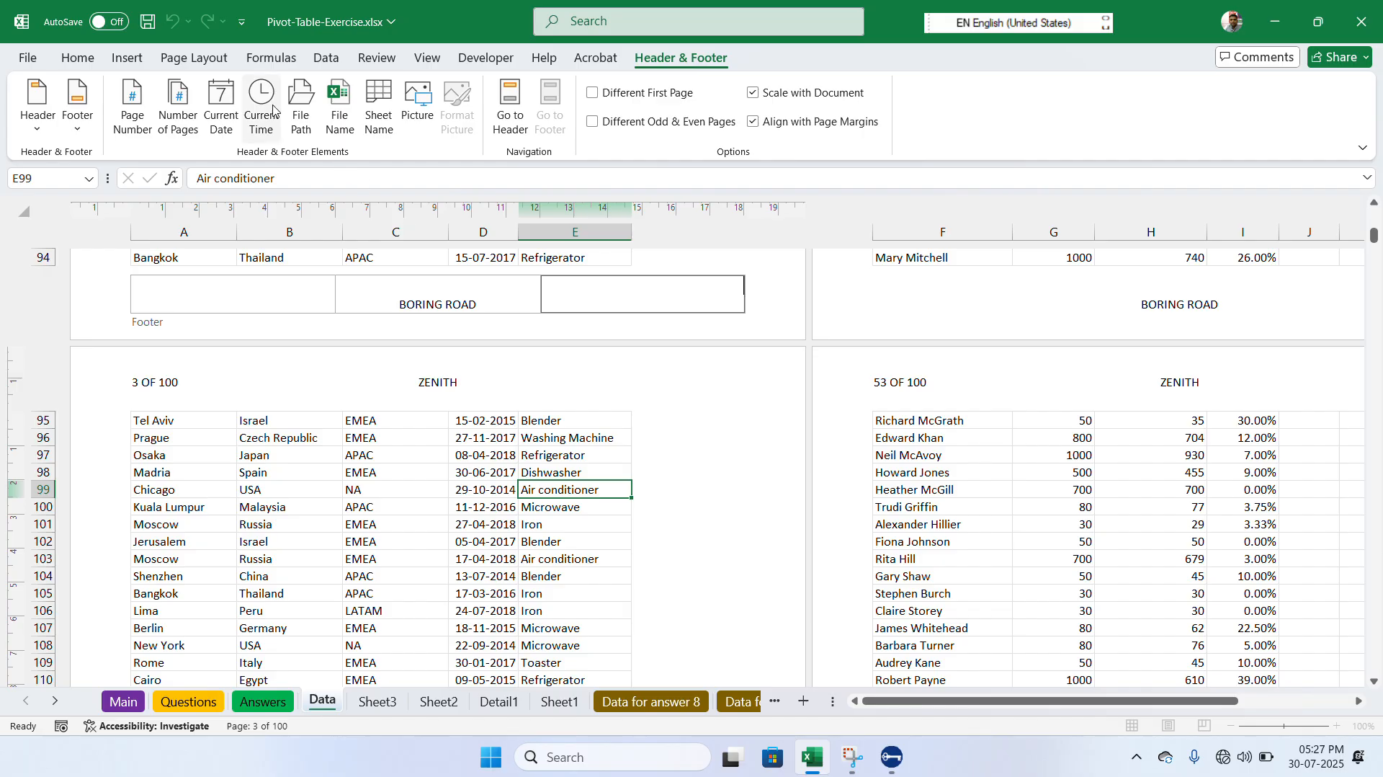
pyautogui.click(297, 120)
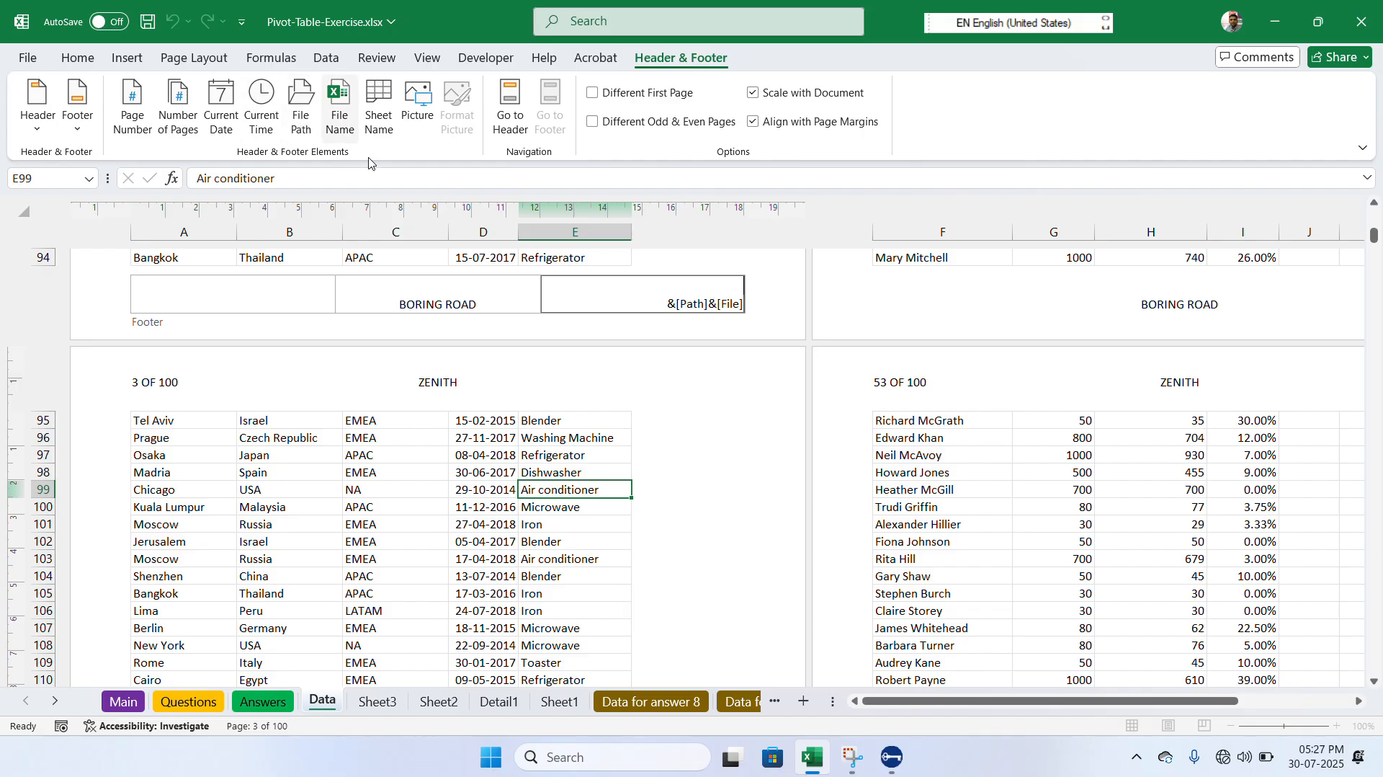
pyautogui.click(585, 418)
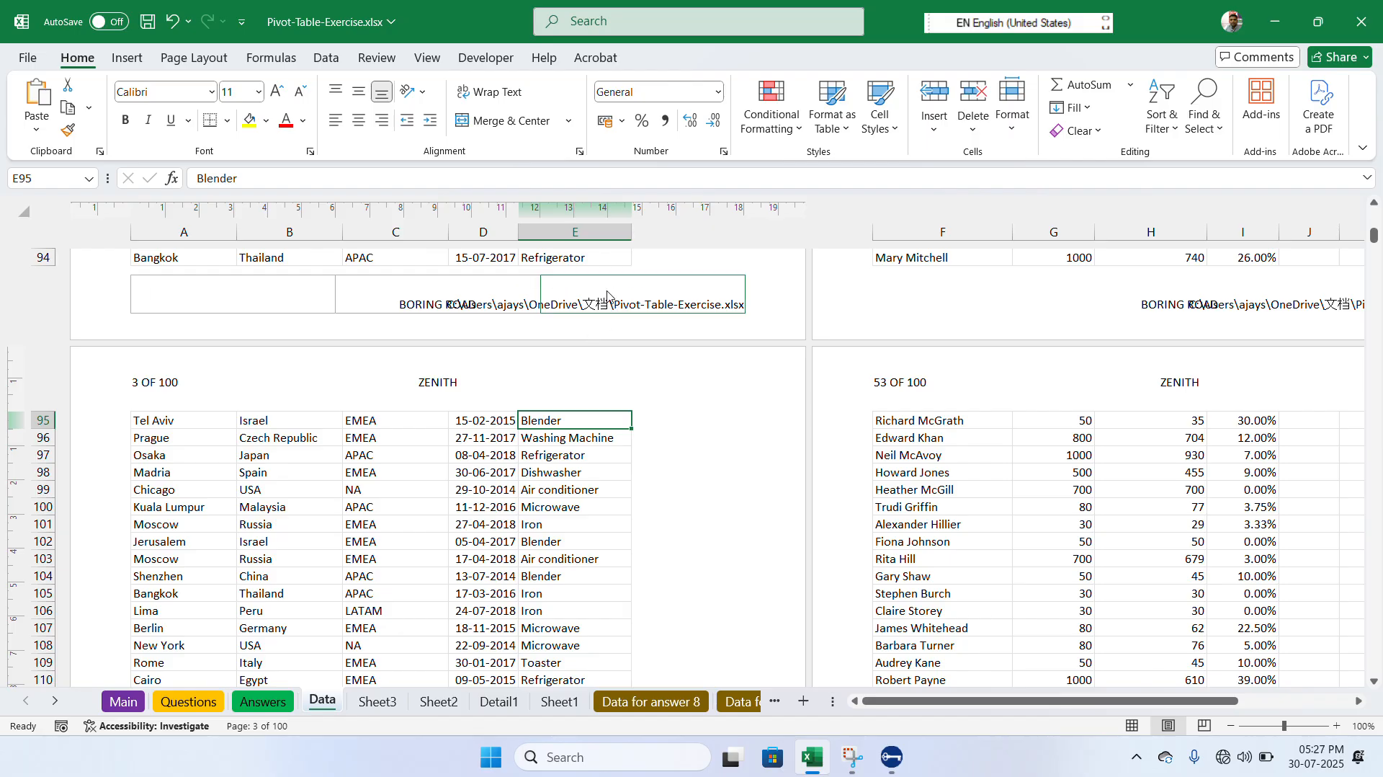
pyautogui.click(611, 286)
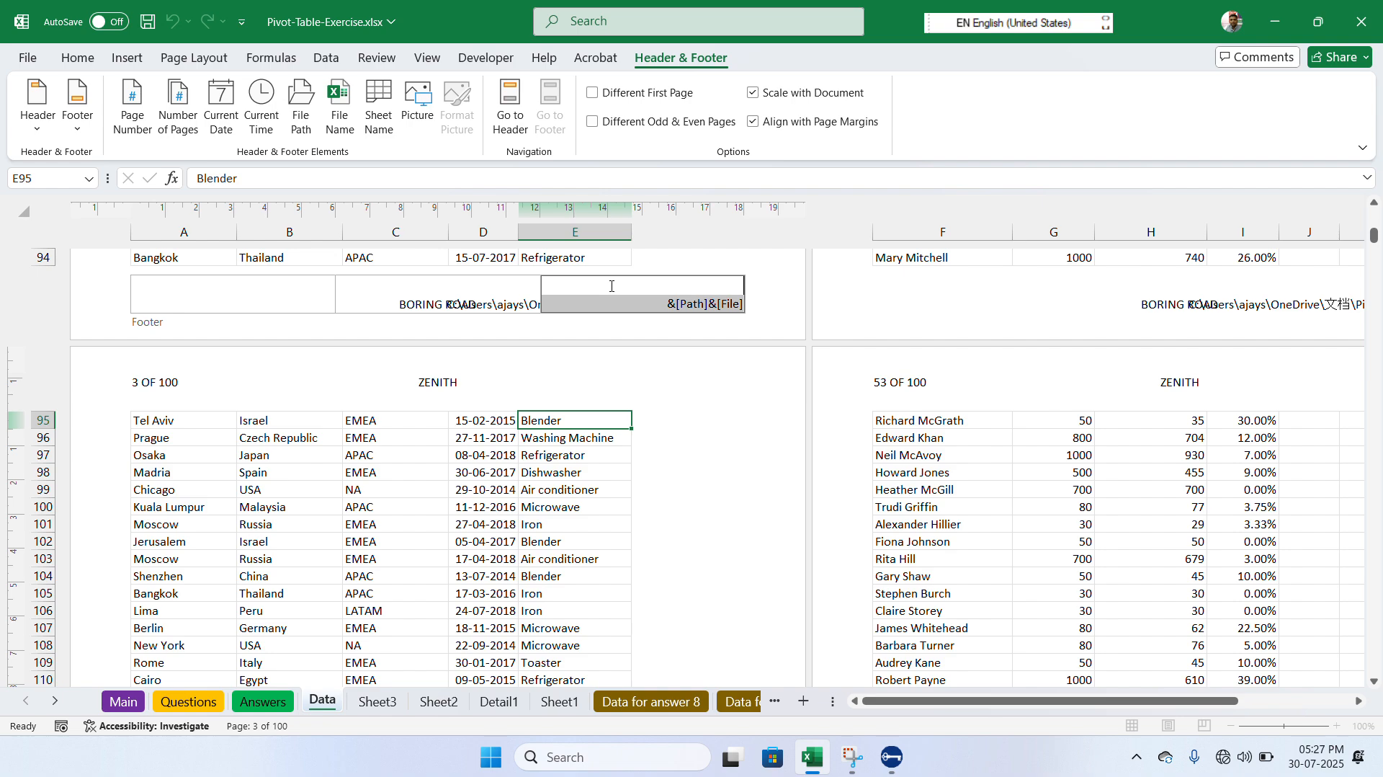
pyautogui.press('Delete')
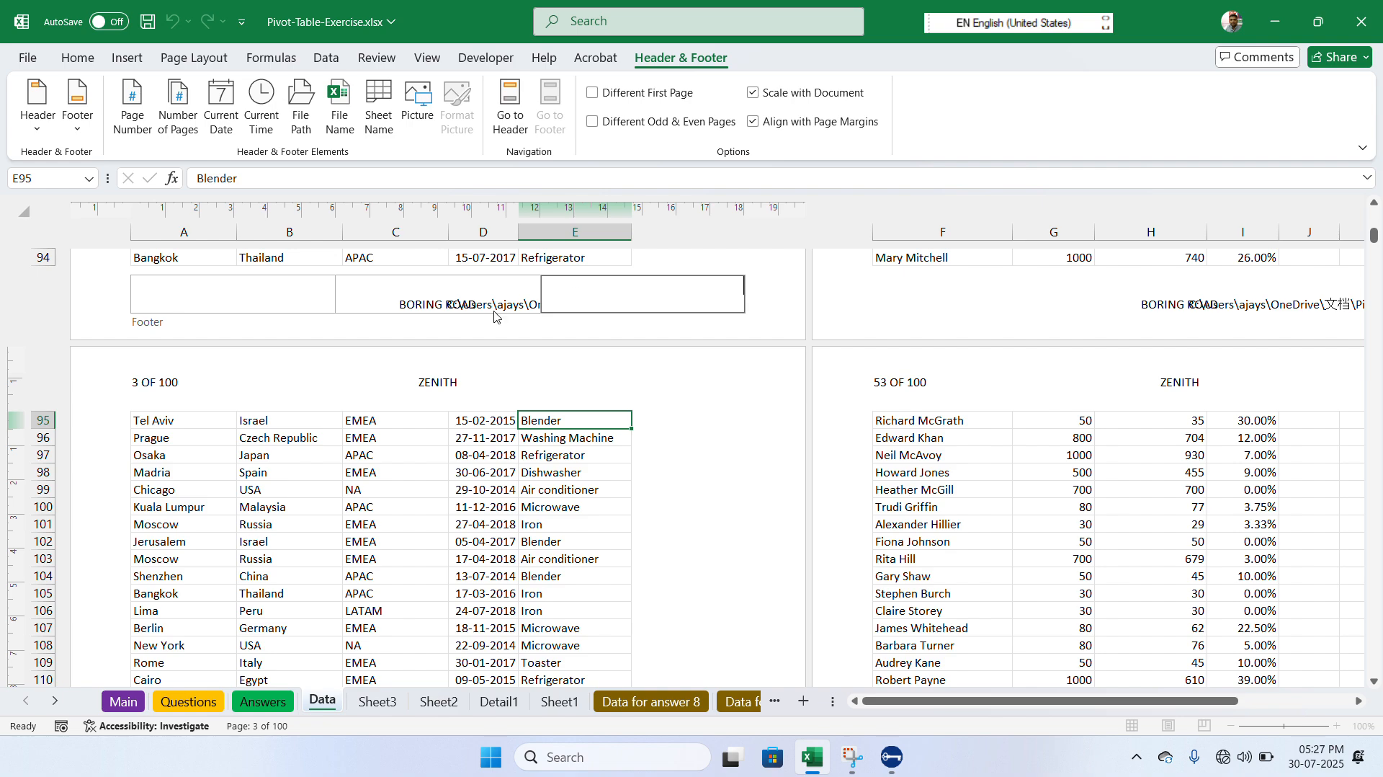
# - Insert the file name code in the left section of the footer and the sheet name code in its right section
pyautogui.click(303, 288)
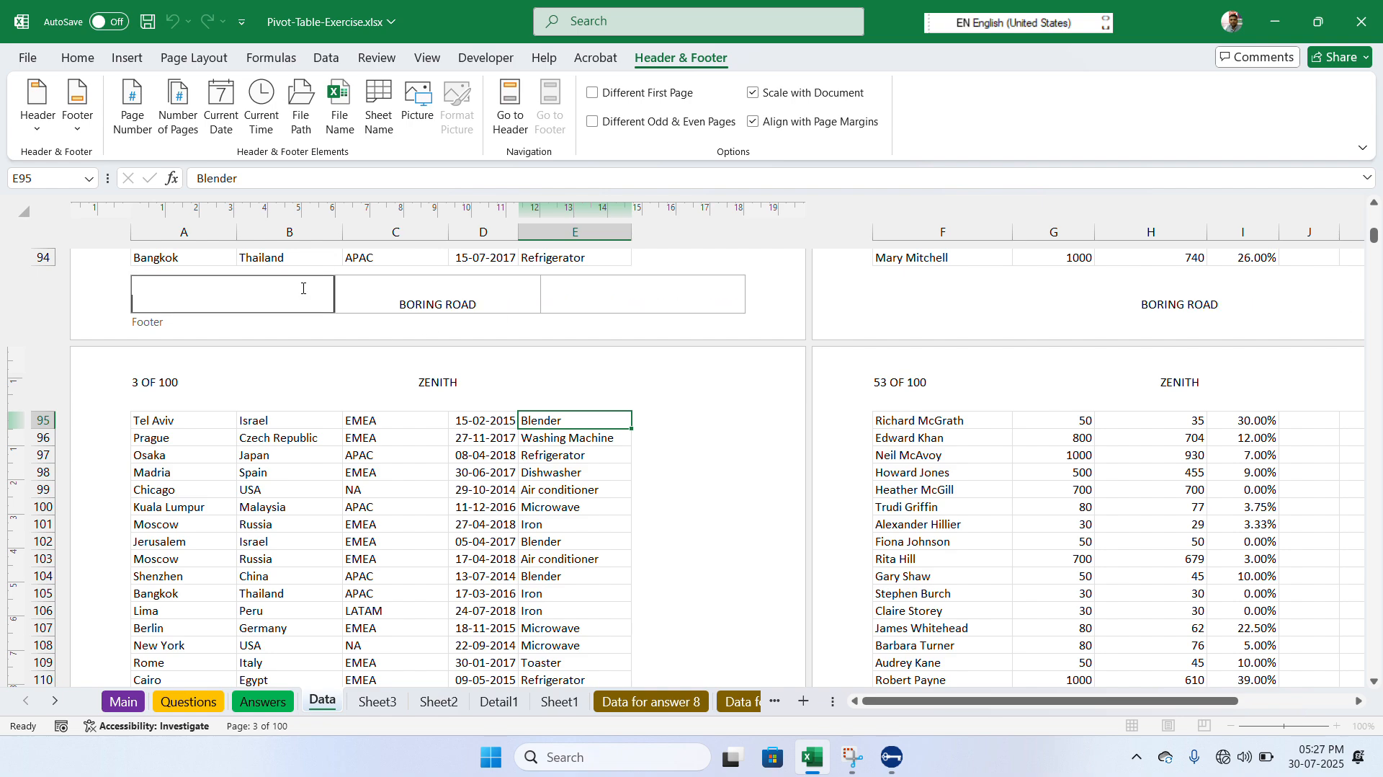
pyautogui.click(341, 123)
pyautogui.click(616, 308)
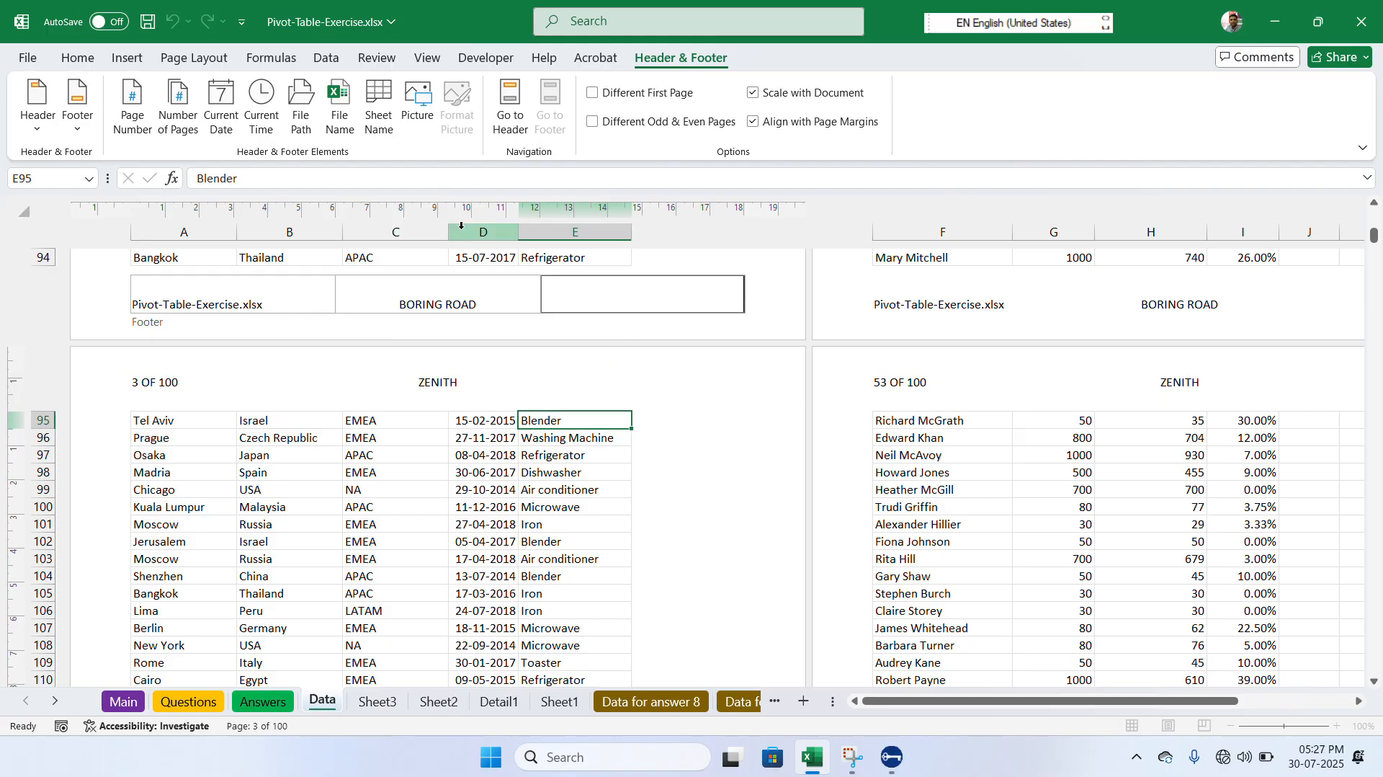
pyautogui.click(391, 129)
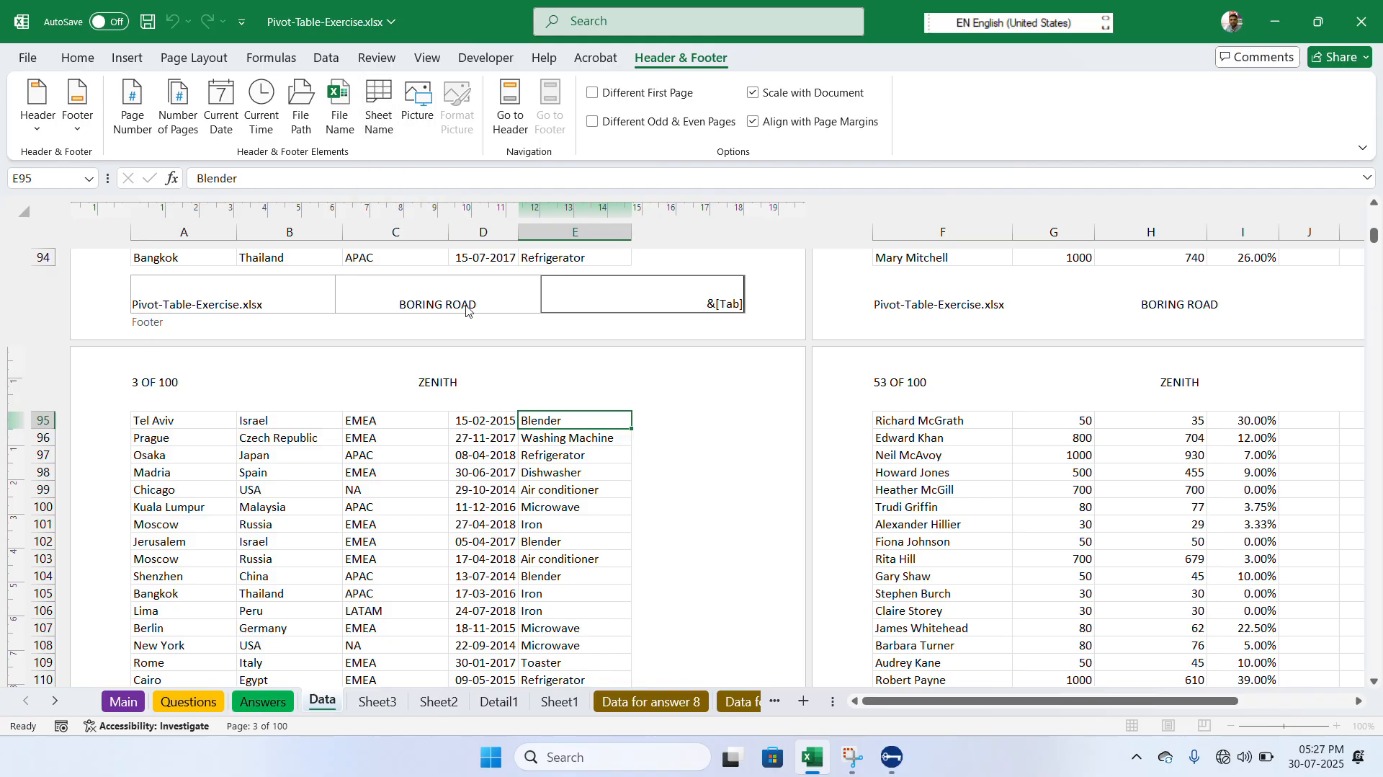
# - Insert the Pexels picture numbered 1714208 from the Downloads folder into the right section of the third page's header
pyautogui.click(610, 389)
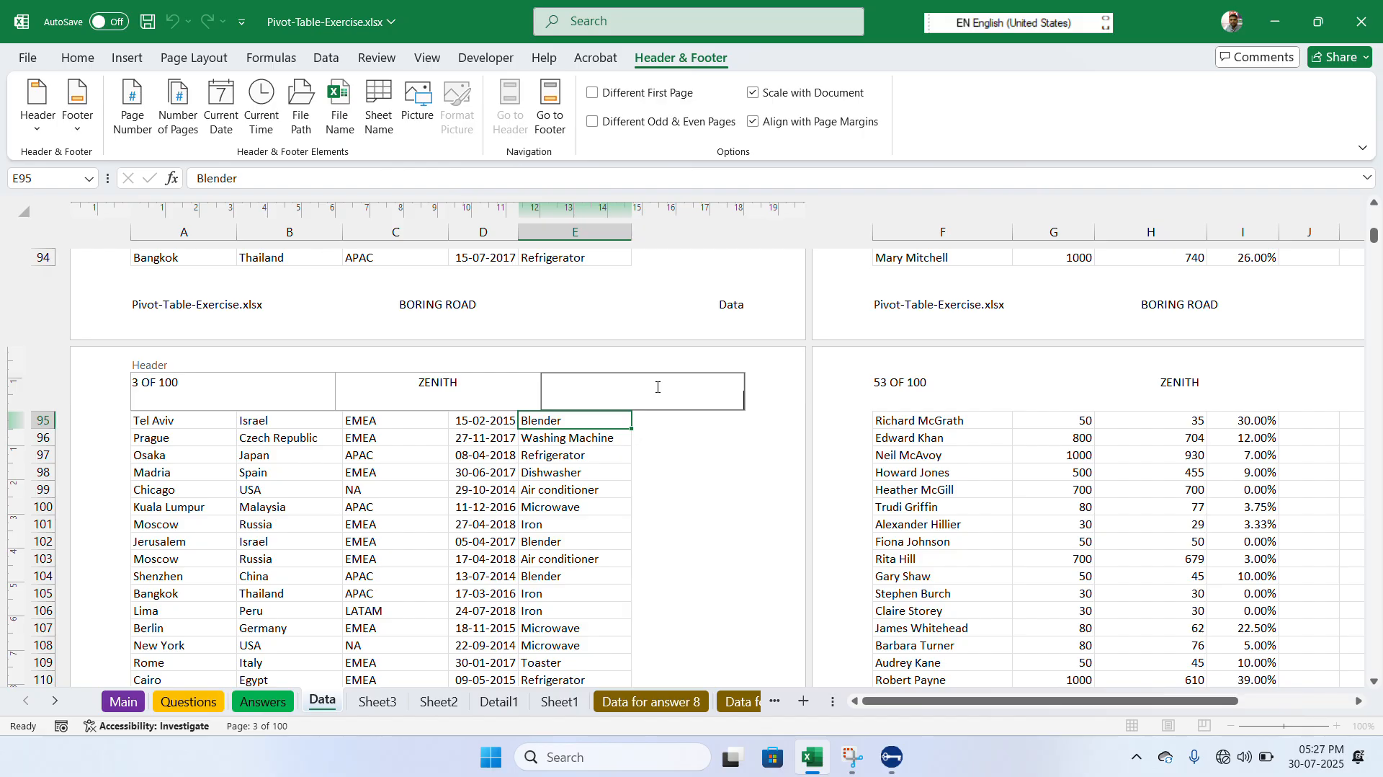
pyautogui.click(431, 112)
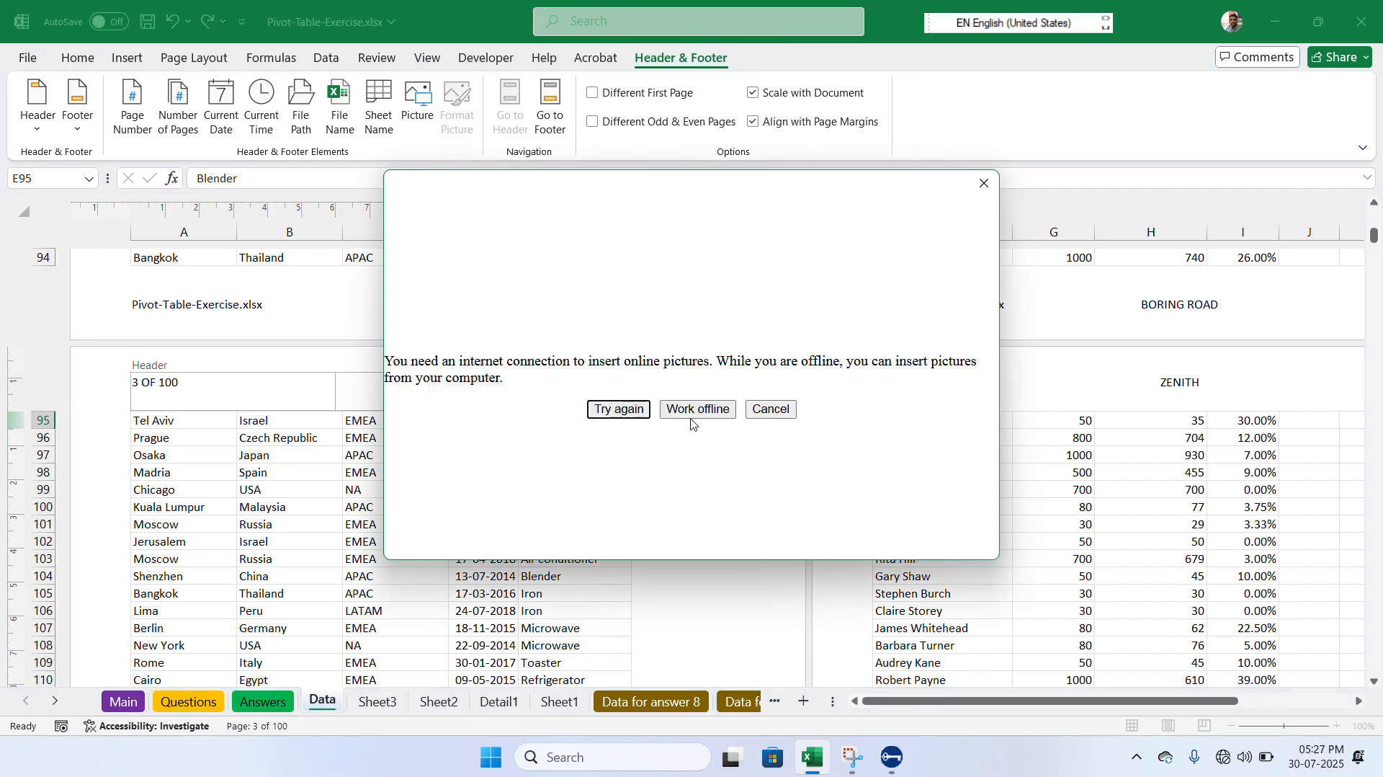
pyautogui.click(697, 410)
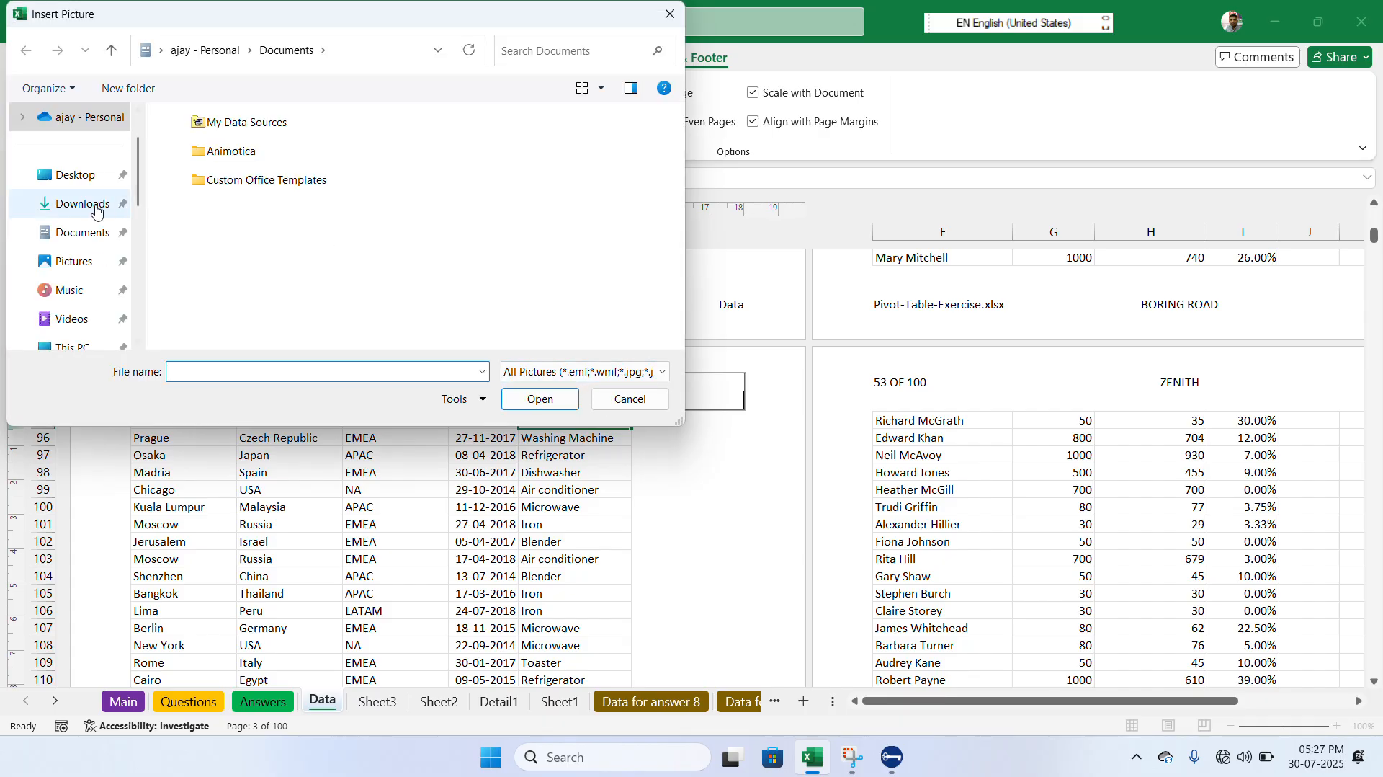
pyautogui.click(95, 210)
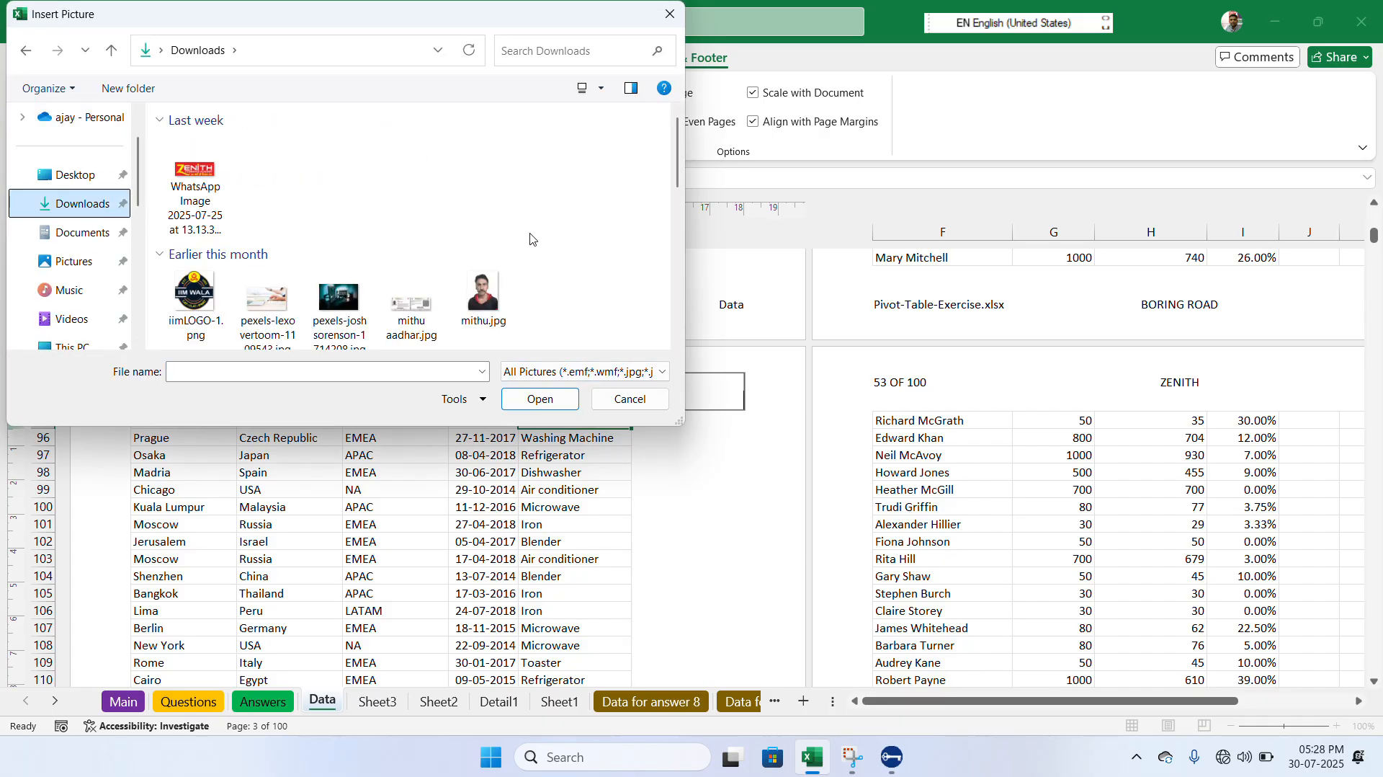
pyautogui.click(488, 298)
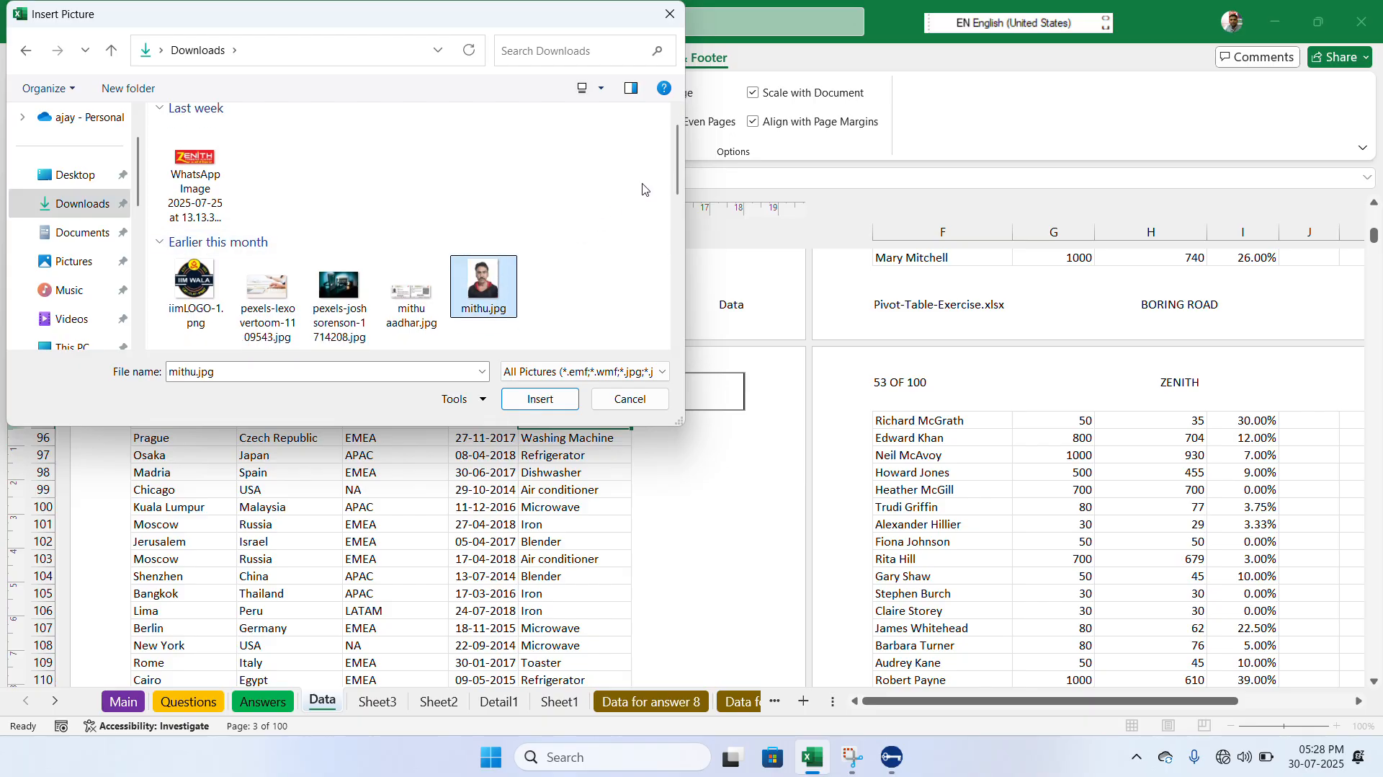
pyautogui.click(341, 295)
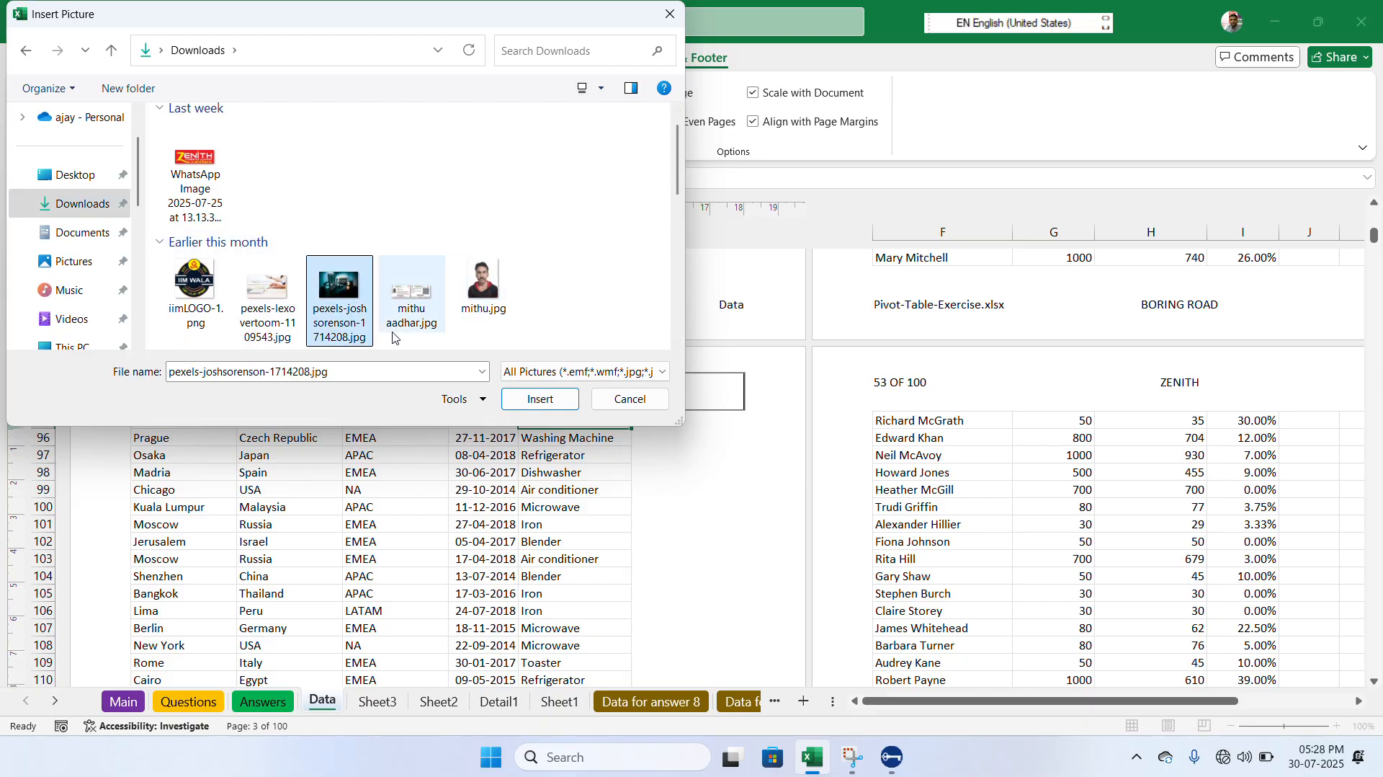
pyautogui.click(535, 400)
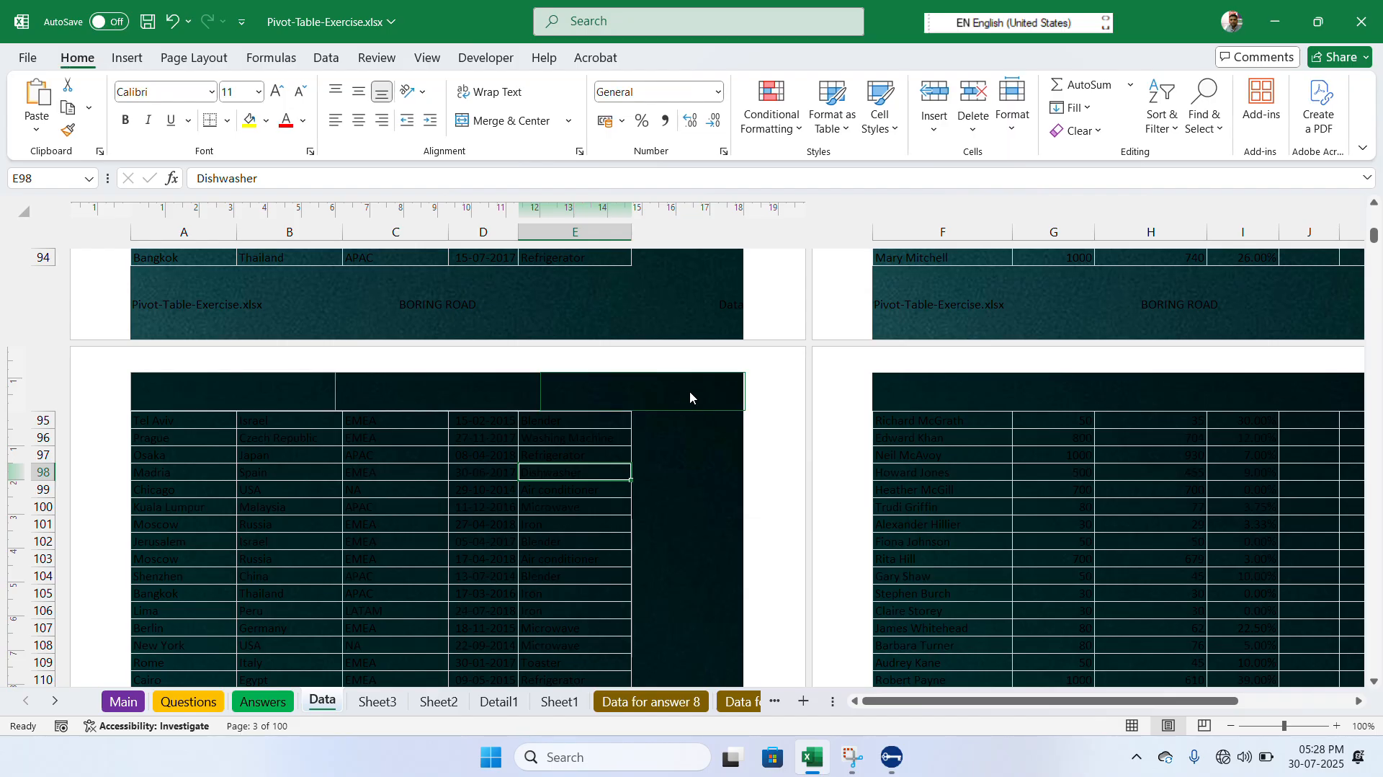
# - Format the header picture to a height of 2 cm and check its size on the page
pyautogui.click(690, 397)
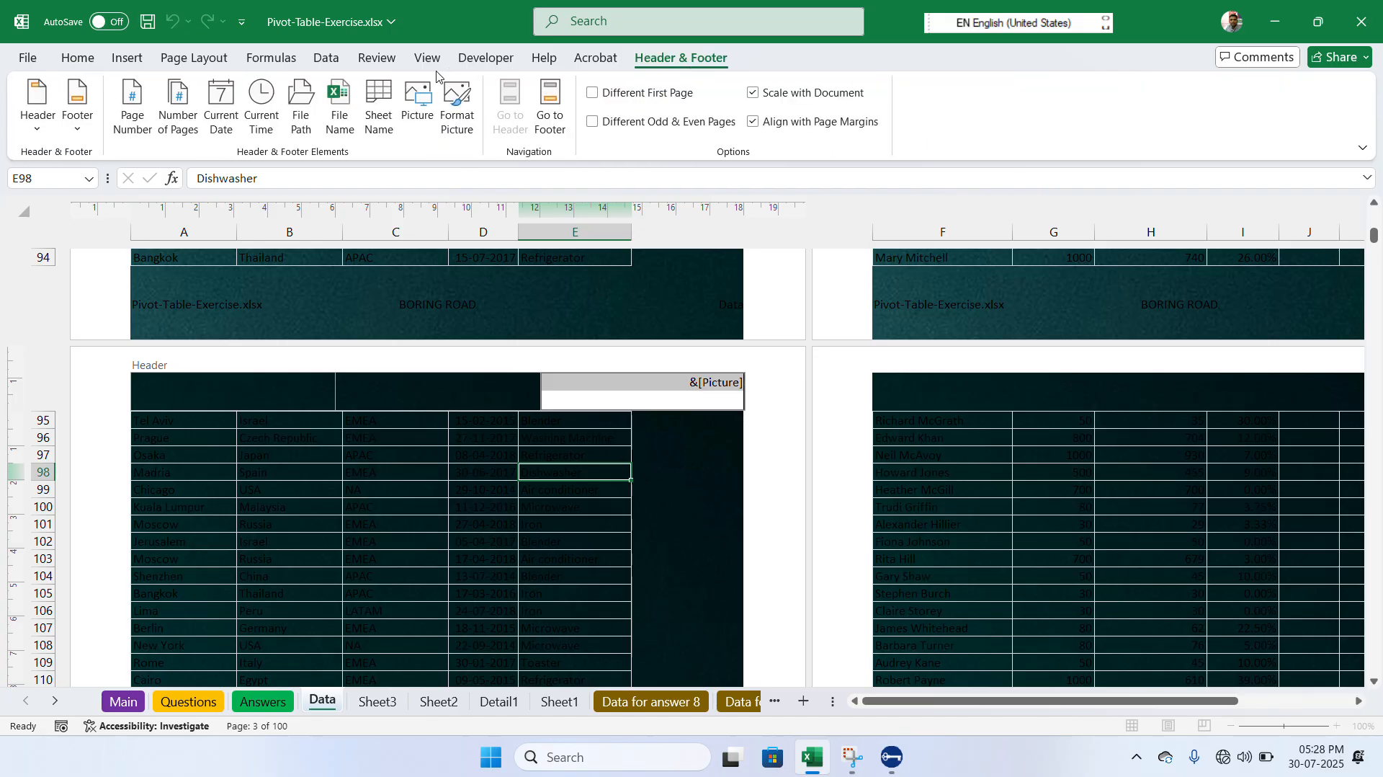
pyautogui.click(458, 119)
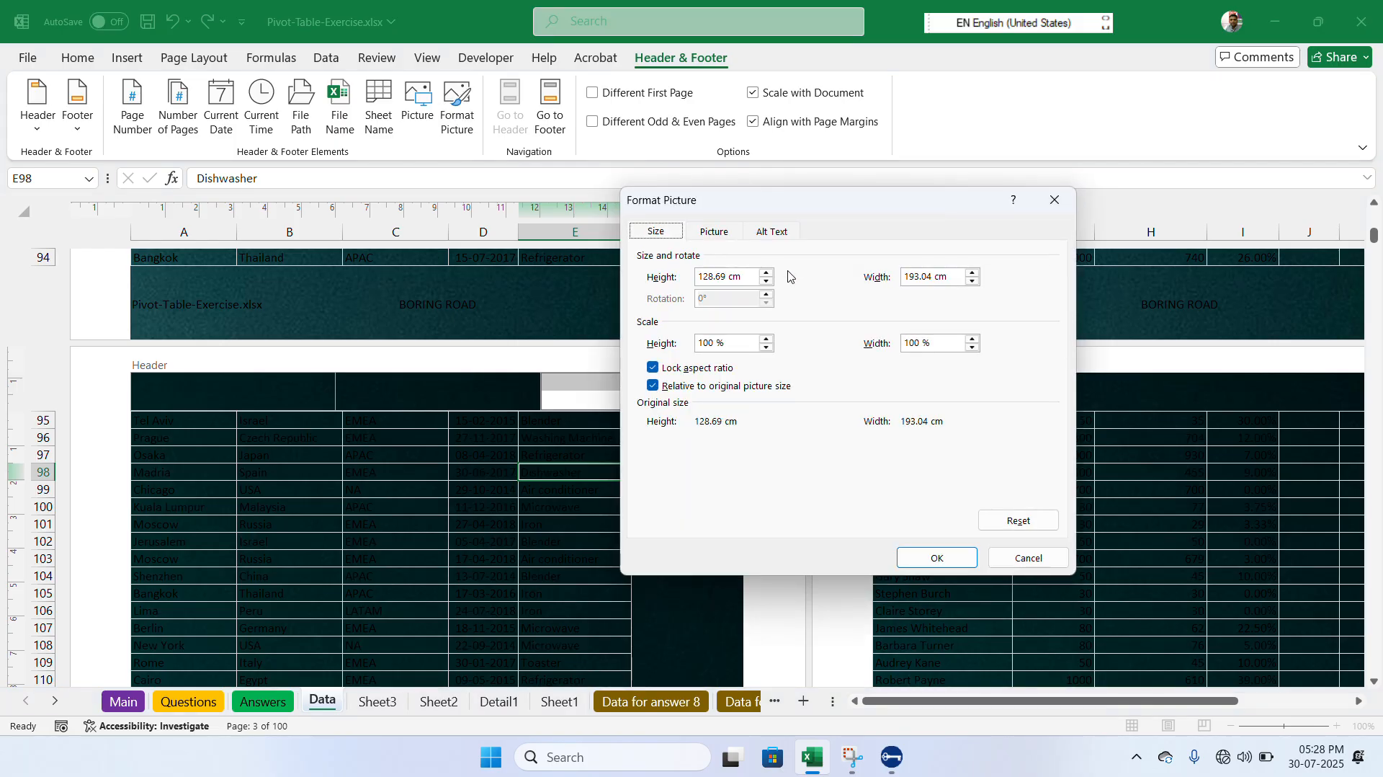
pyautogui.click(741, 276)
pyautogui.press('BackSpace')
pyautogui.press('BackSpace')
pyautogui.press('BackSpace')
pyautogui.press('BackSpace')
pyautogui.press('BackSpace')
pyautogui.press('BackSpace')
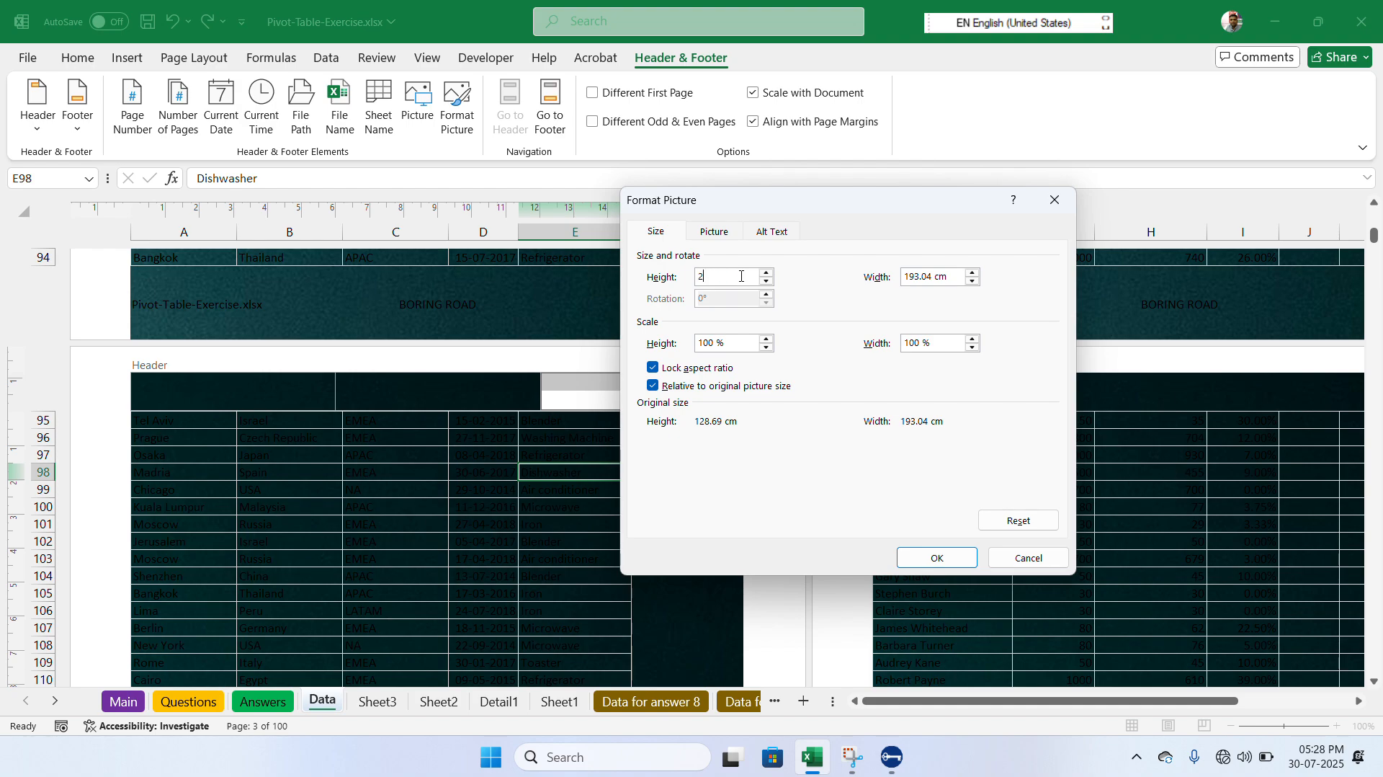
pyautogui.write('2')
pyautogui.press('Return')
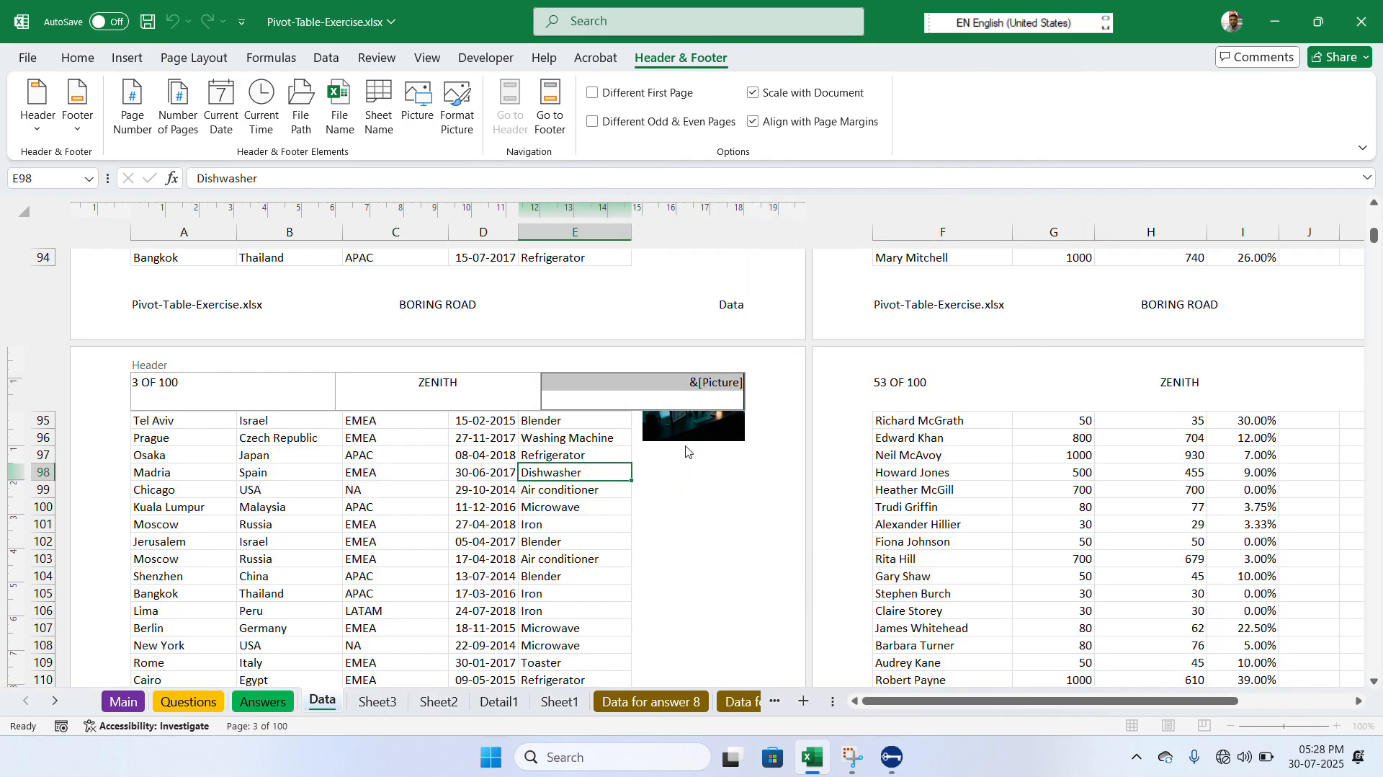
pyautogui.click(605, 489)
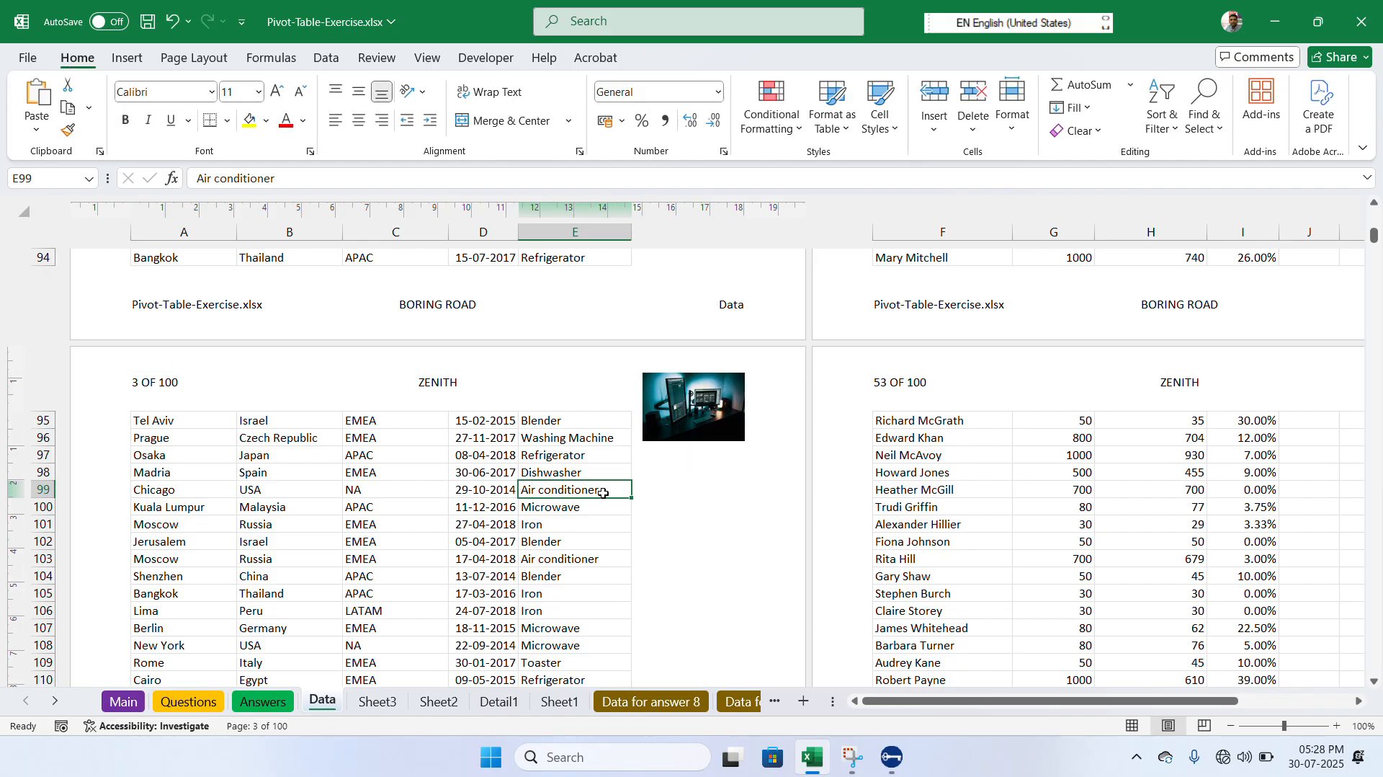
pyautogui.click(698, 405)
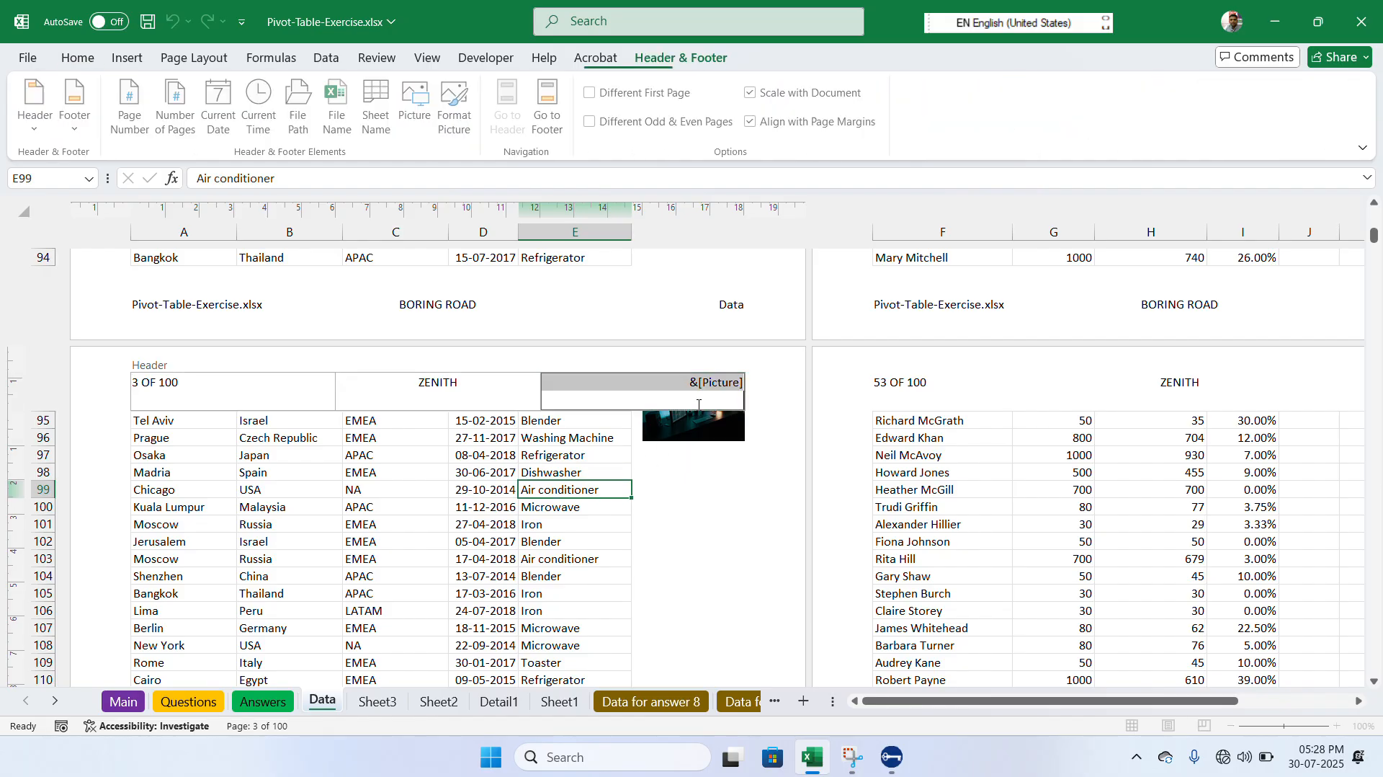
pyautogui.click(603, 440)
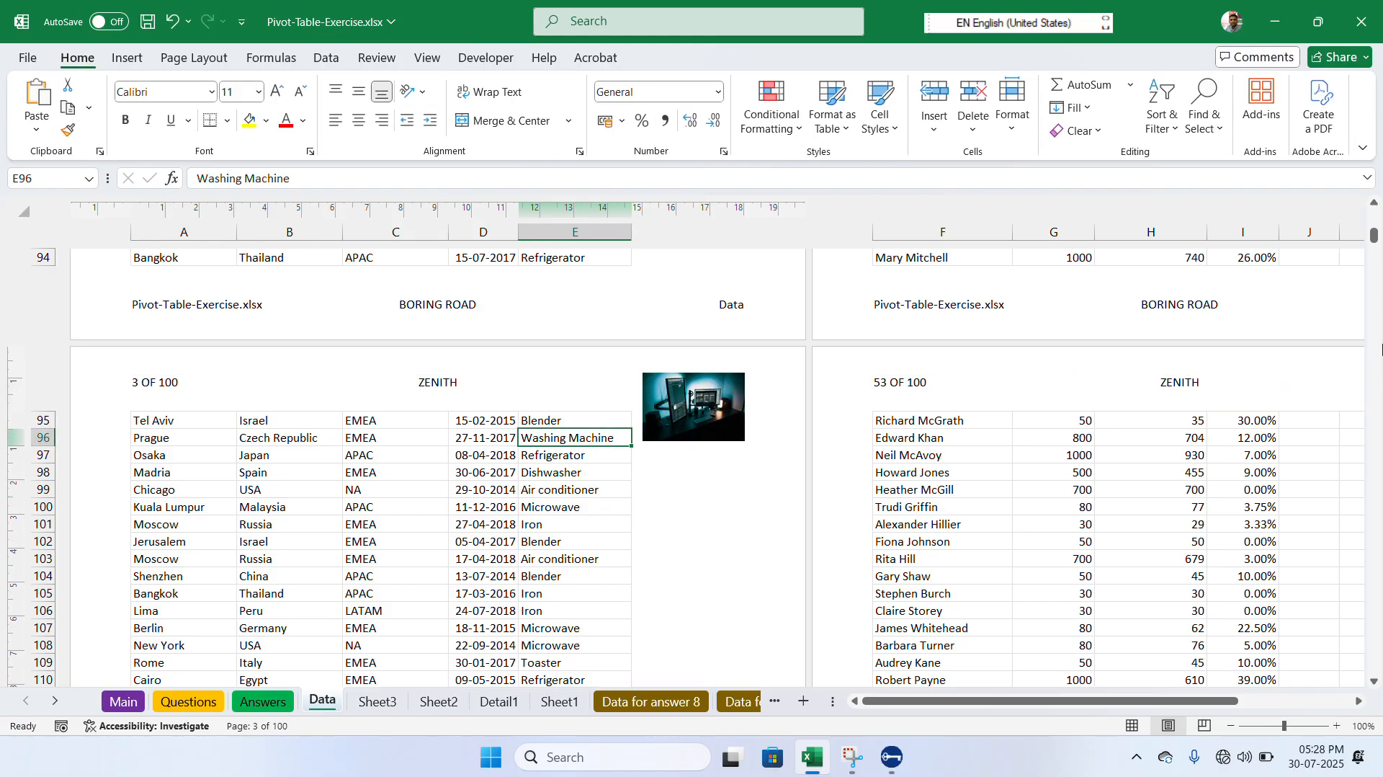
# - Open the print preview and check the header picture, page numbering and footer on pages 1 to 8
pyautogui.moveTo(1374, 238); pyautogui.dragTo(1374, 266)
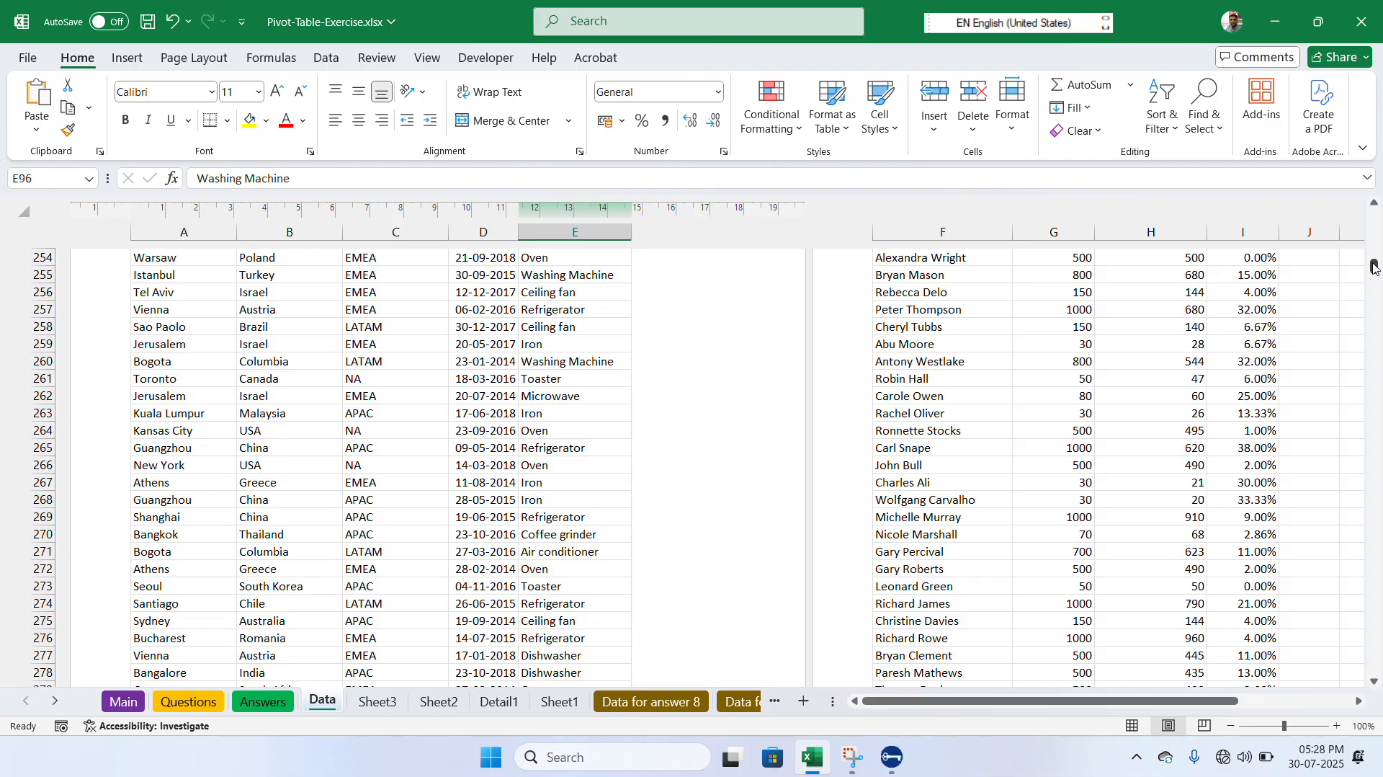
pyautogui.click(1373, 264)
pyautogui.hotkey('ctrl', 'p')
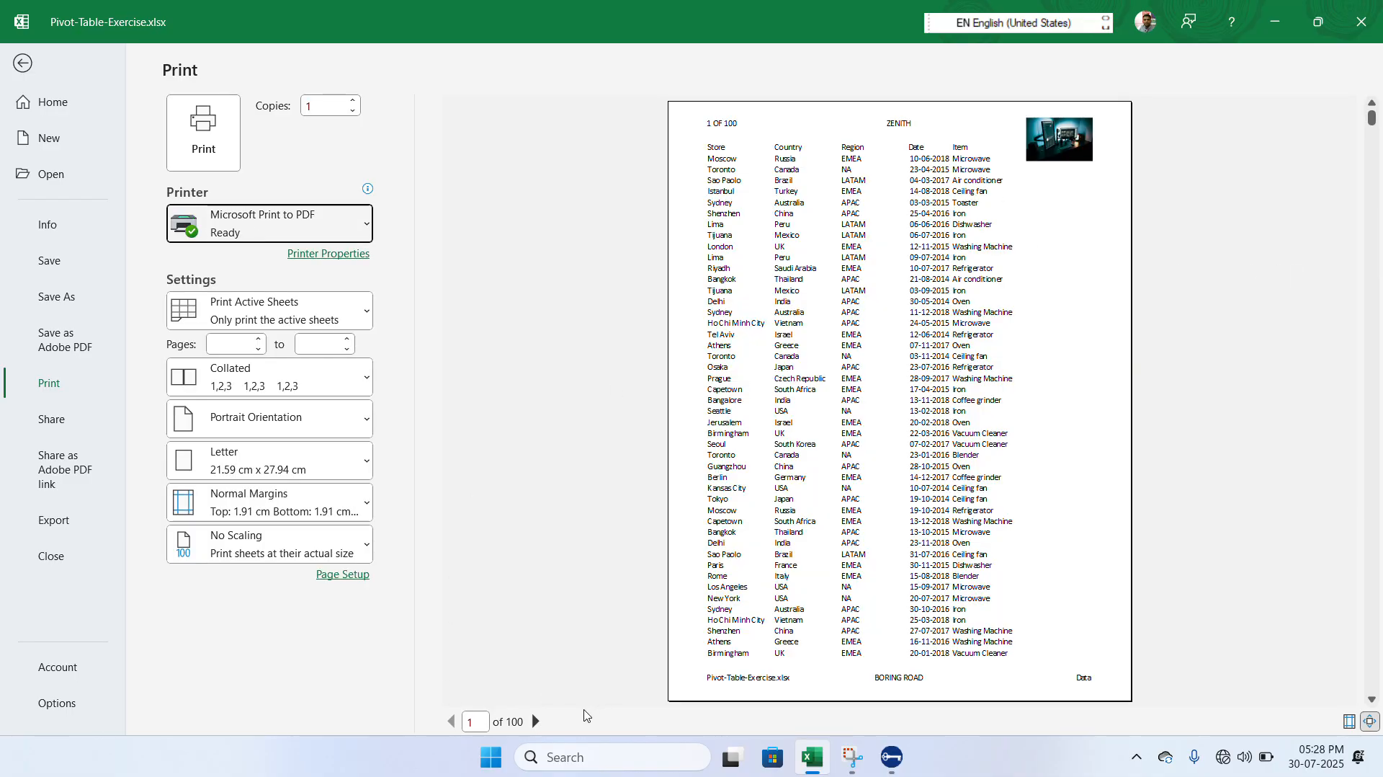
pyautogui.click(535, 721)
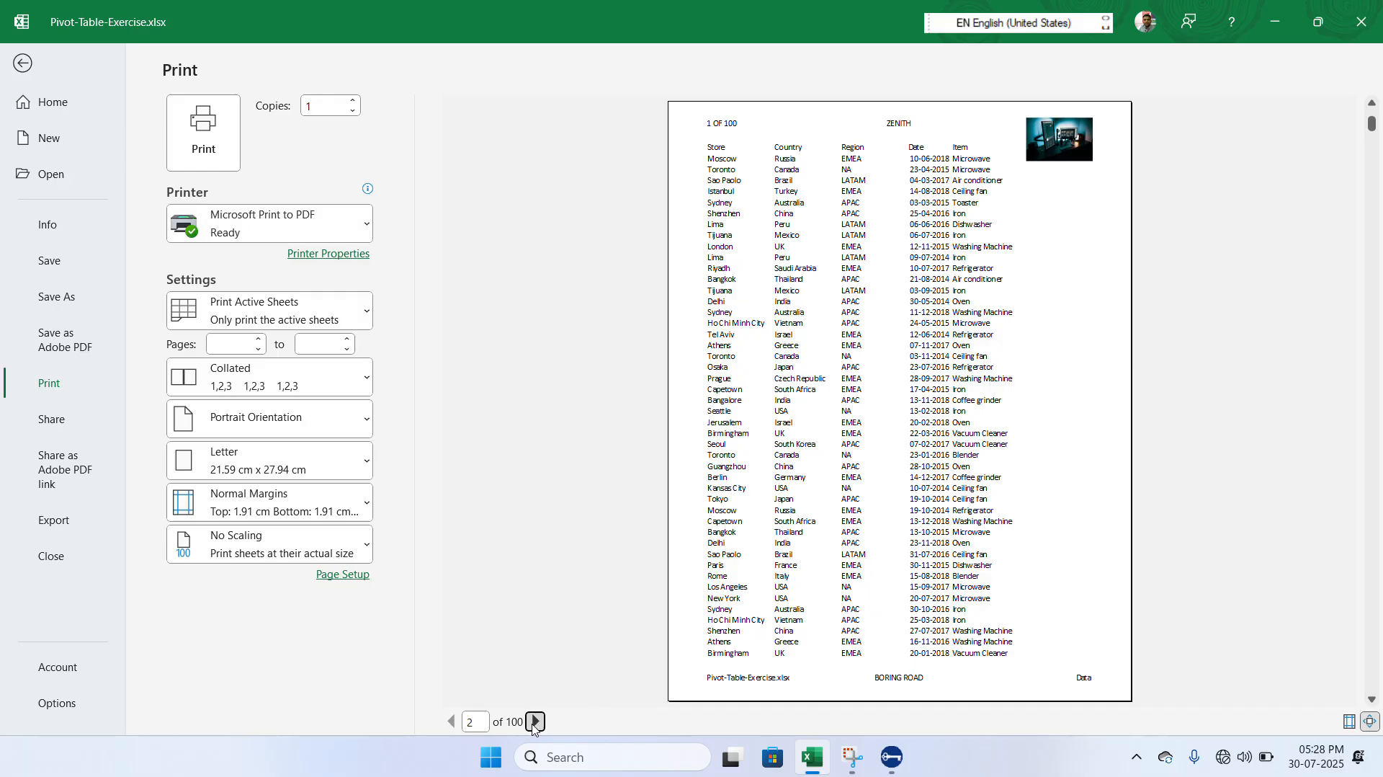
pyautogui.click(536, 722)
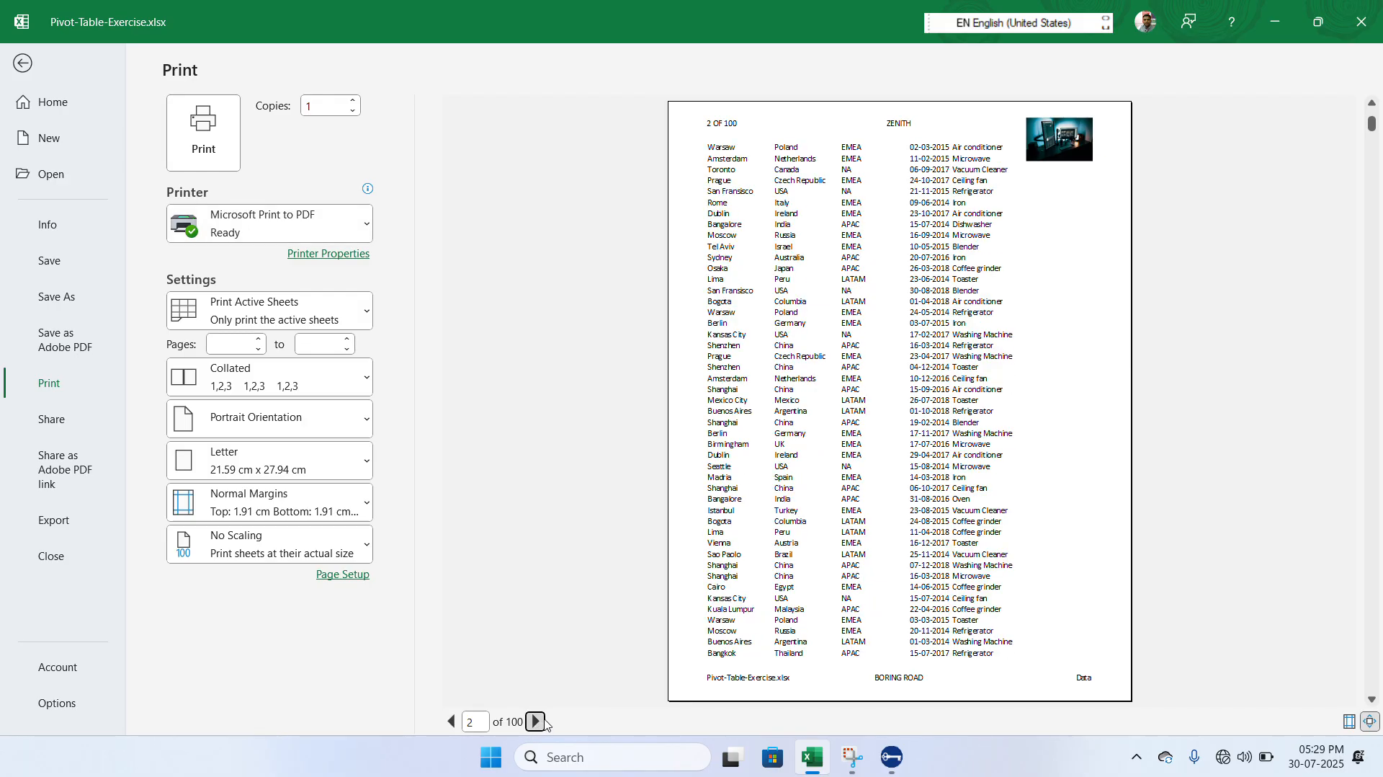
pyautogui.click(544, 720)
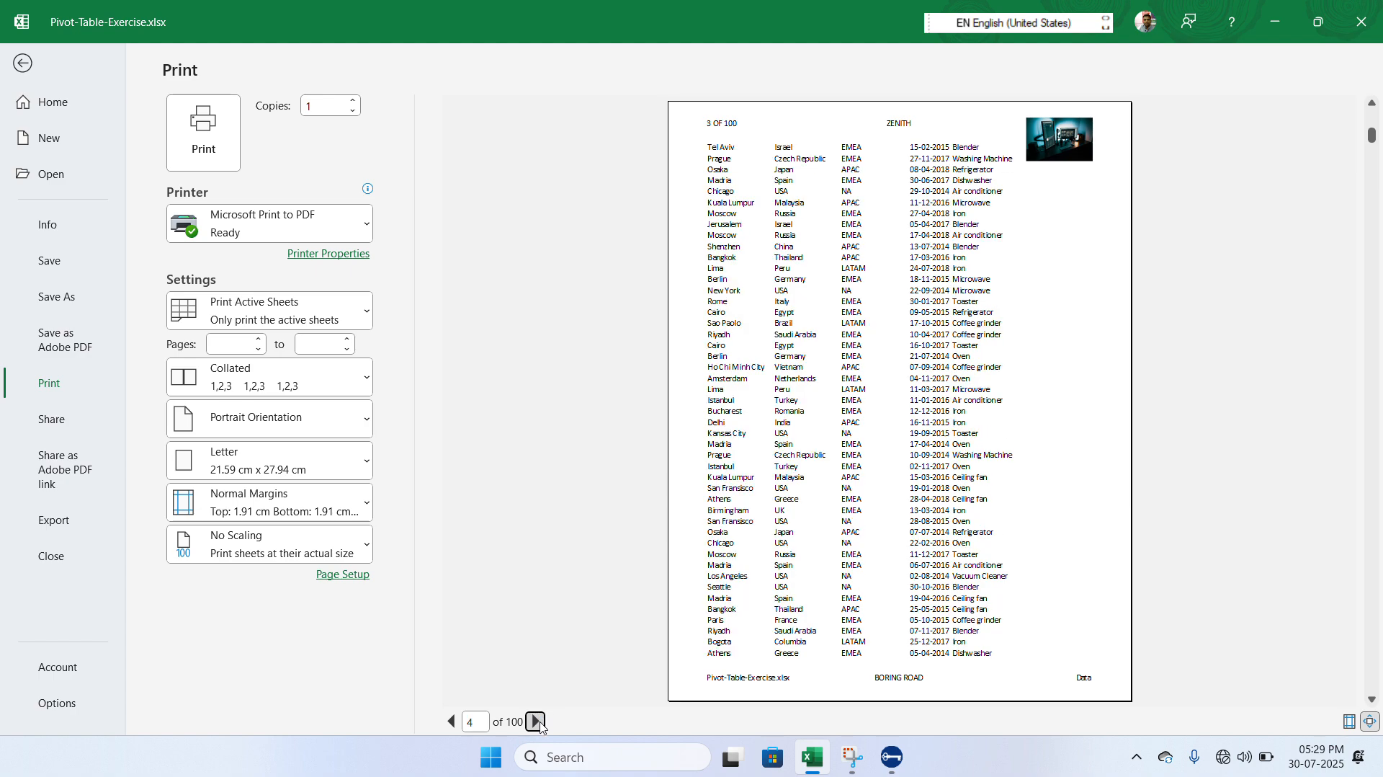
pyautogui.click(537, 721)
pyautogui.click(536, 721)
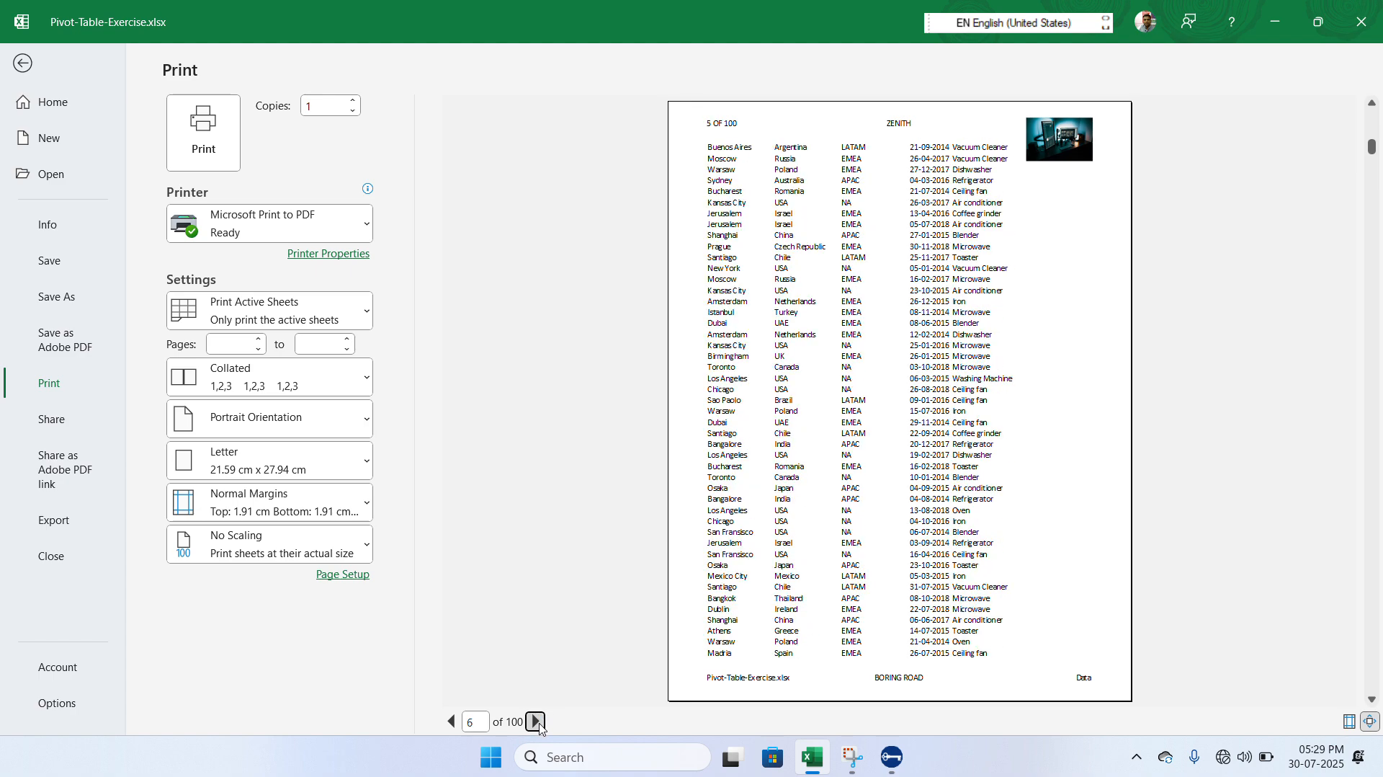
pyautogui.click(536, 721)
pyautogui.click(535, 722)
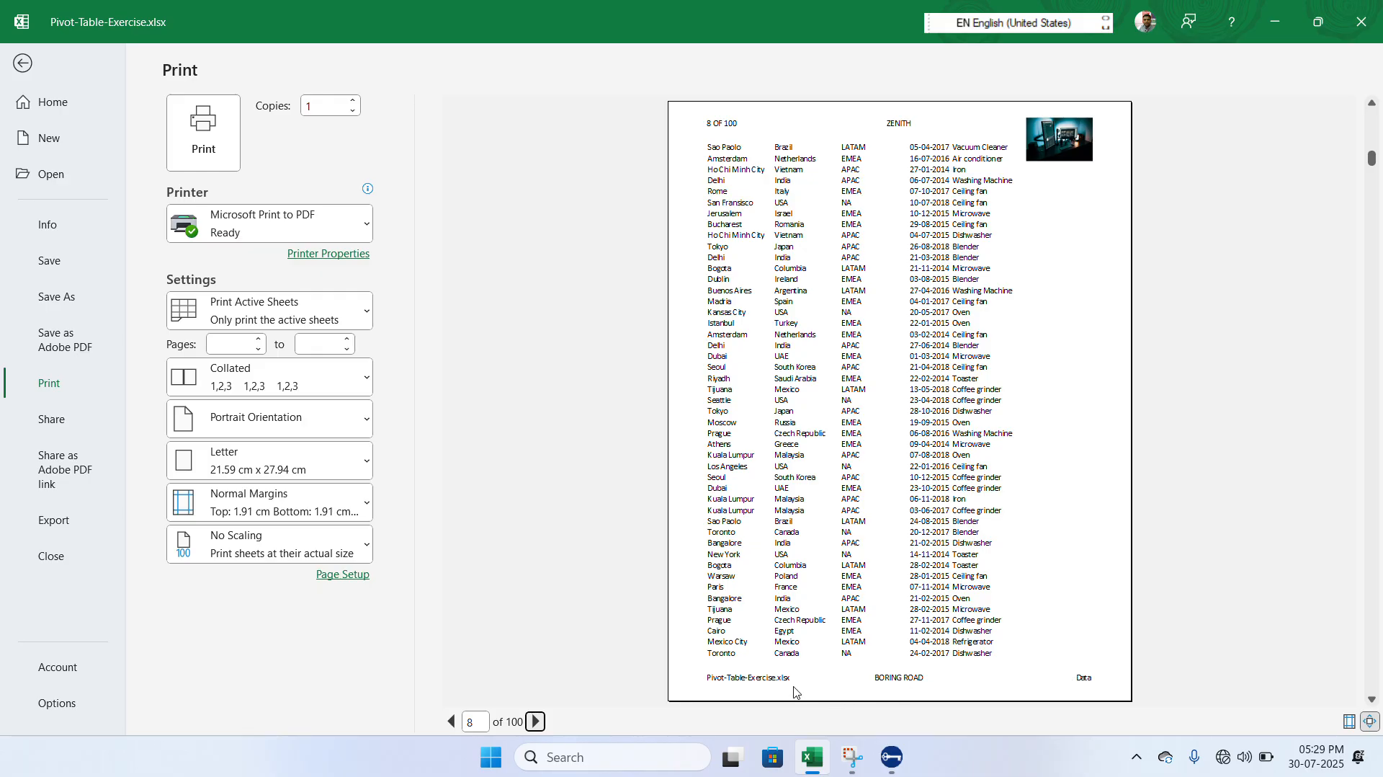
pyautogui.click(24, 65)
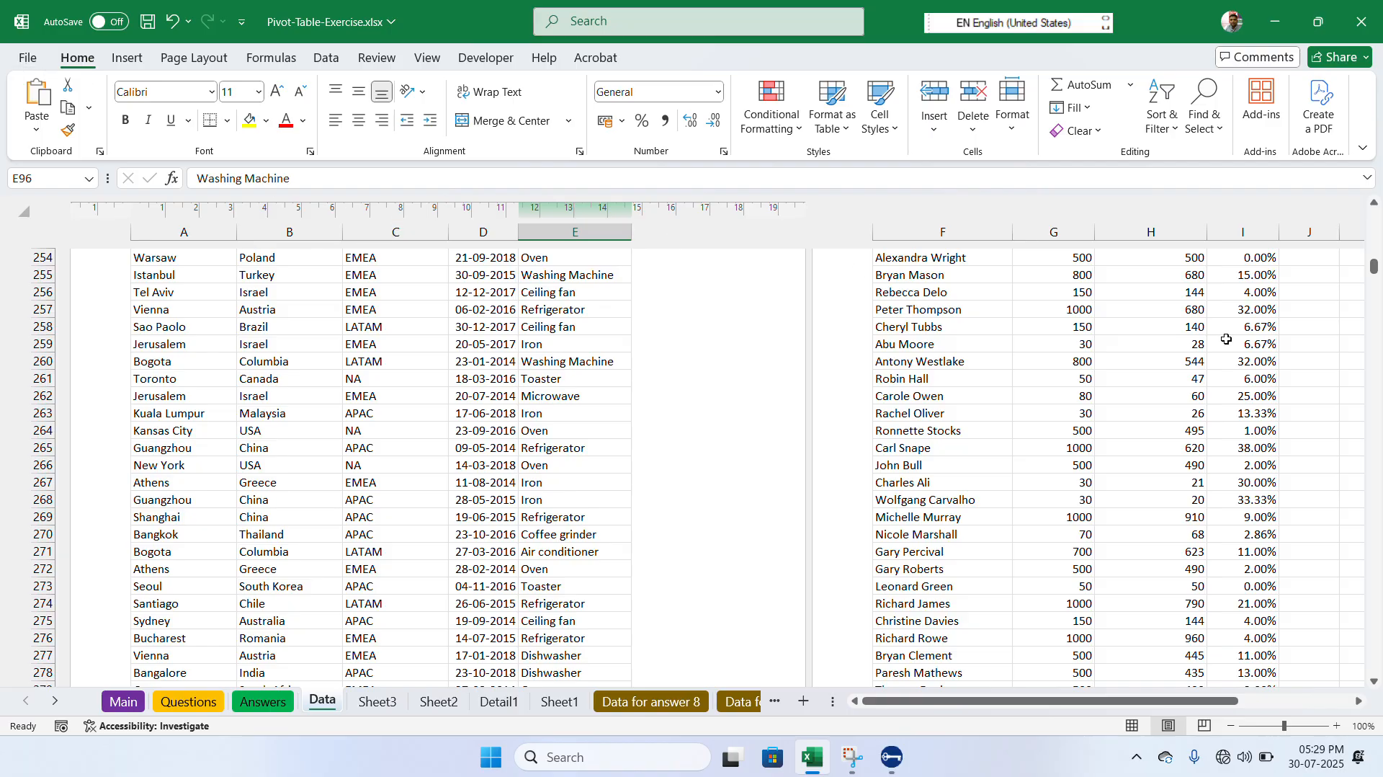
# - Remove the whole header from the Data sheet by applying the (none) header preset
pyautogui.click(1373, 207)
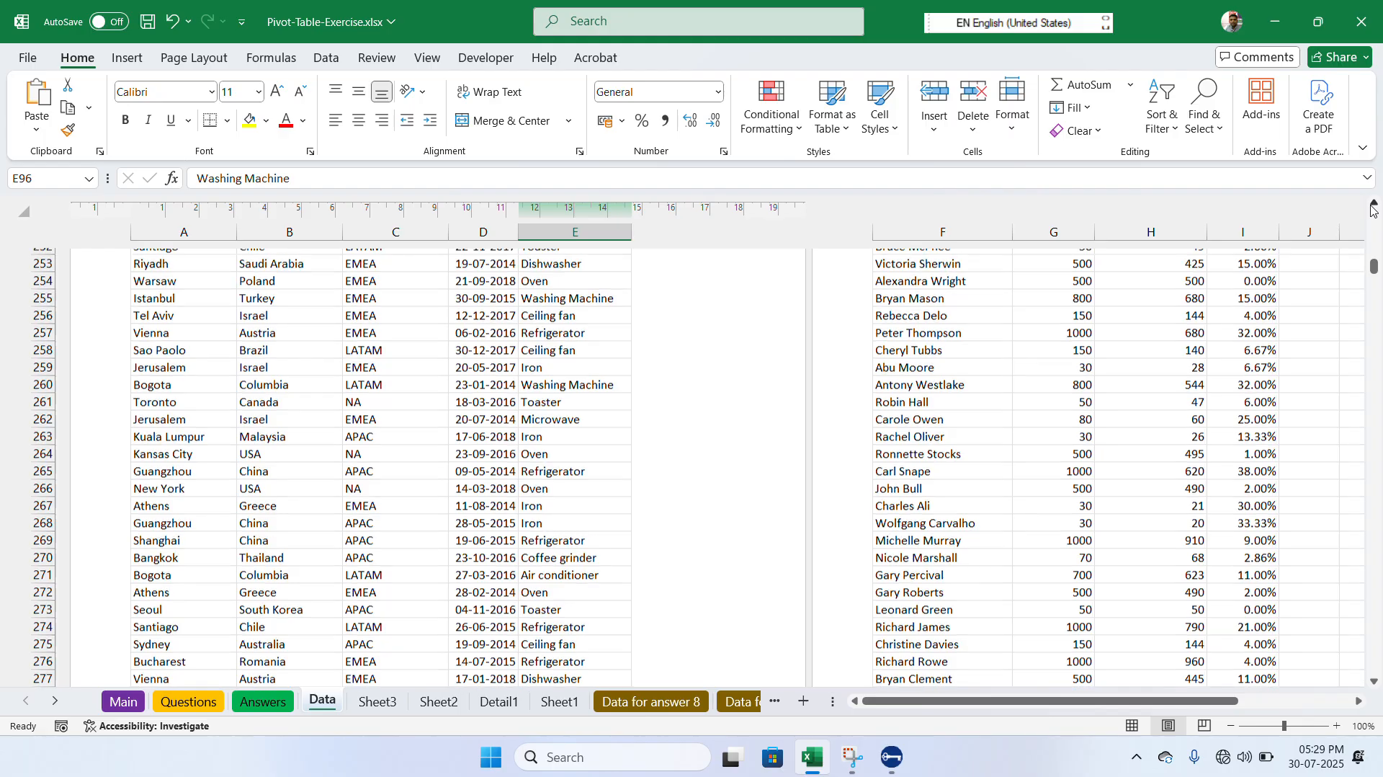
pyautogui.click(1374, 207)
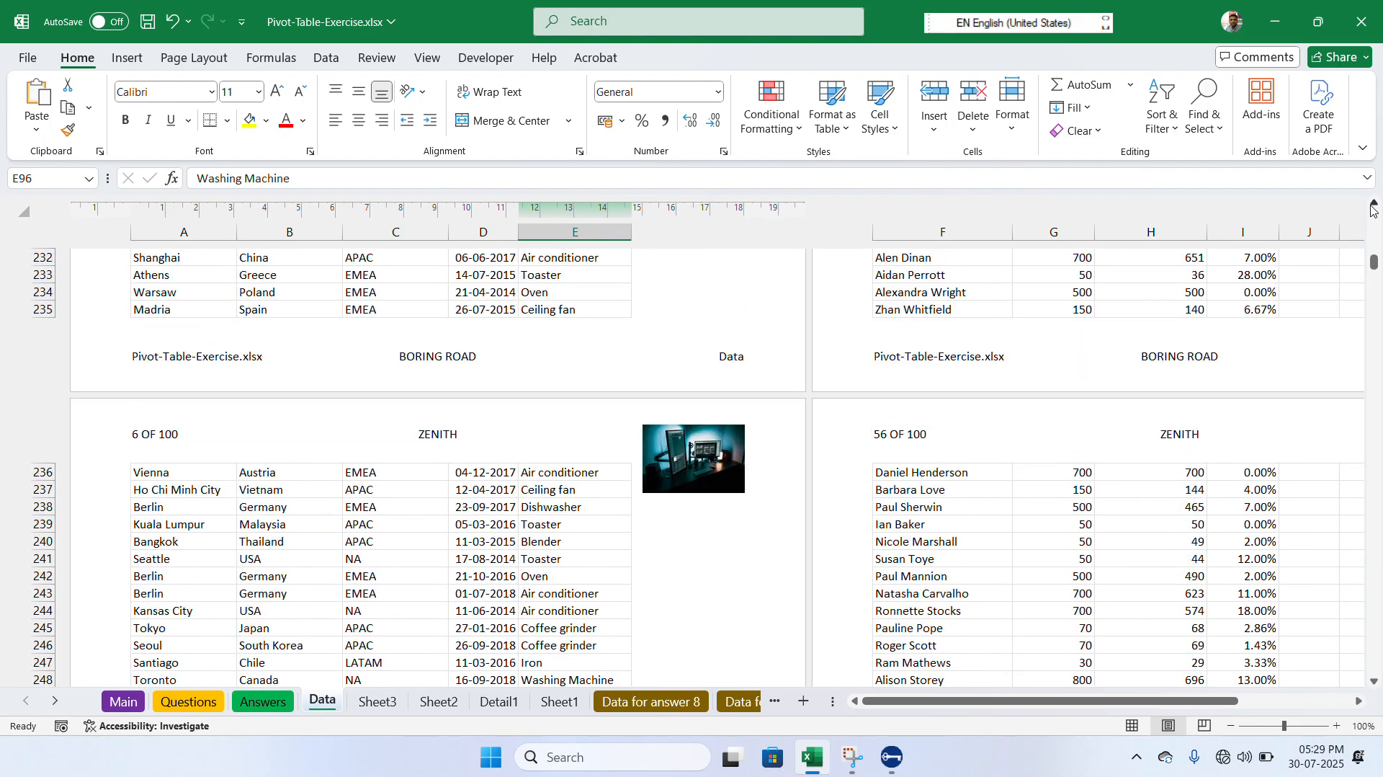
pyautogui.click(503, 462)
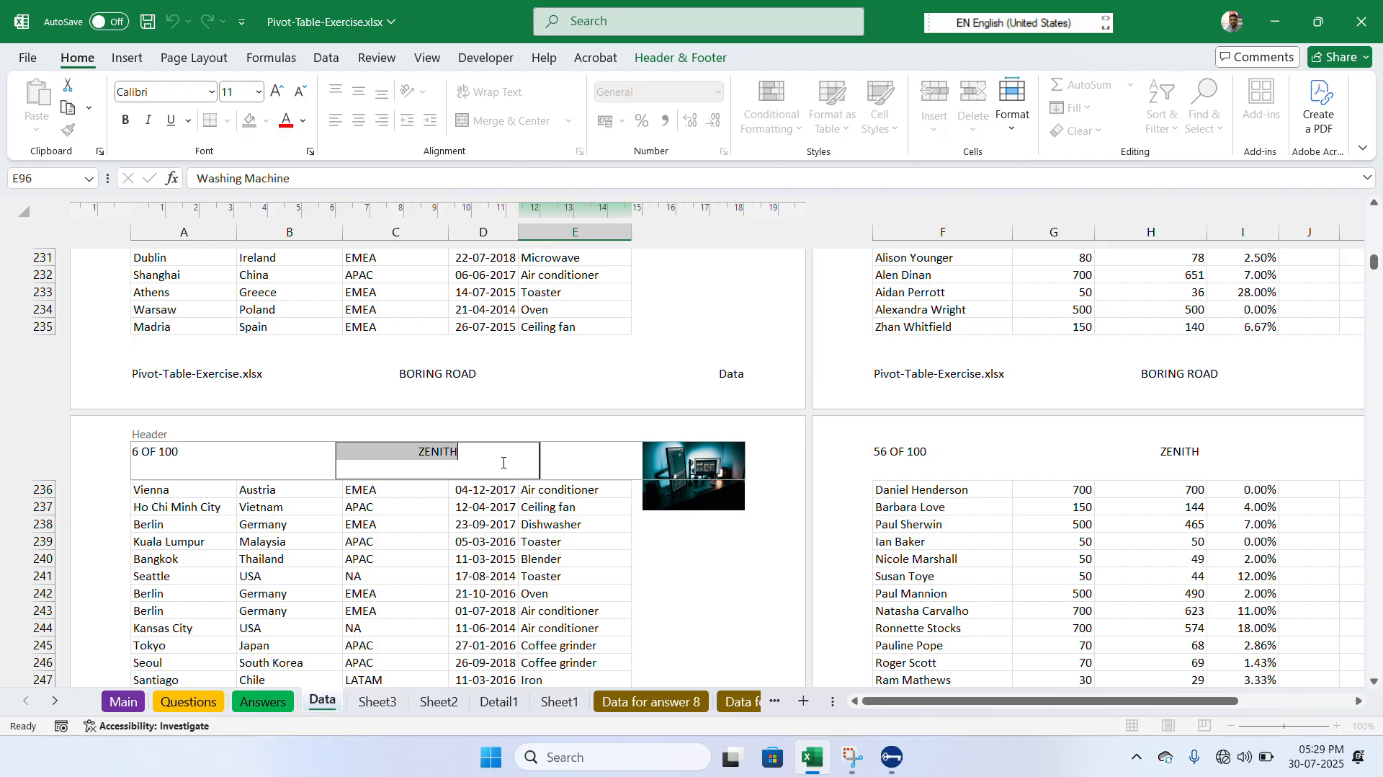
pyautogui.click(697, 63)
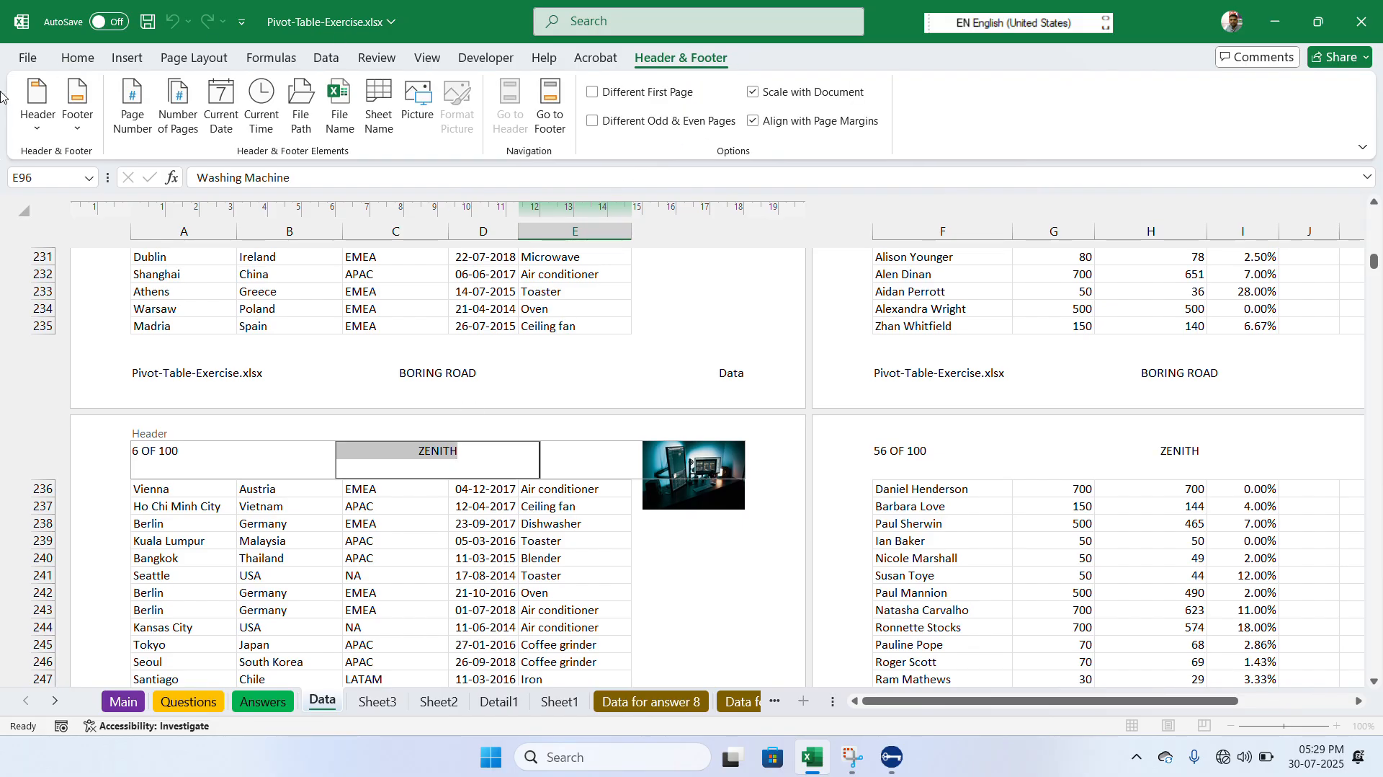
pyautogui.click(33, 127)
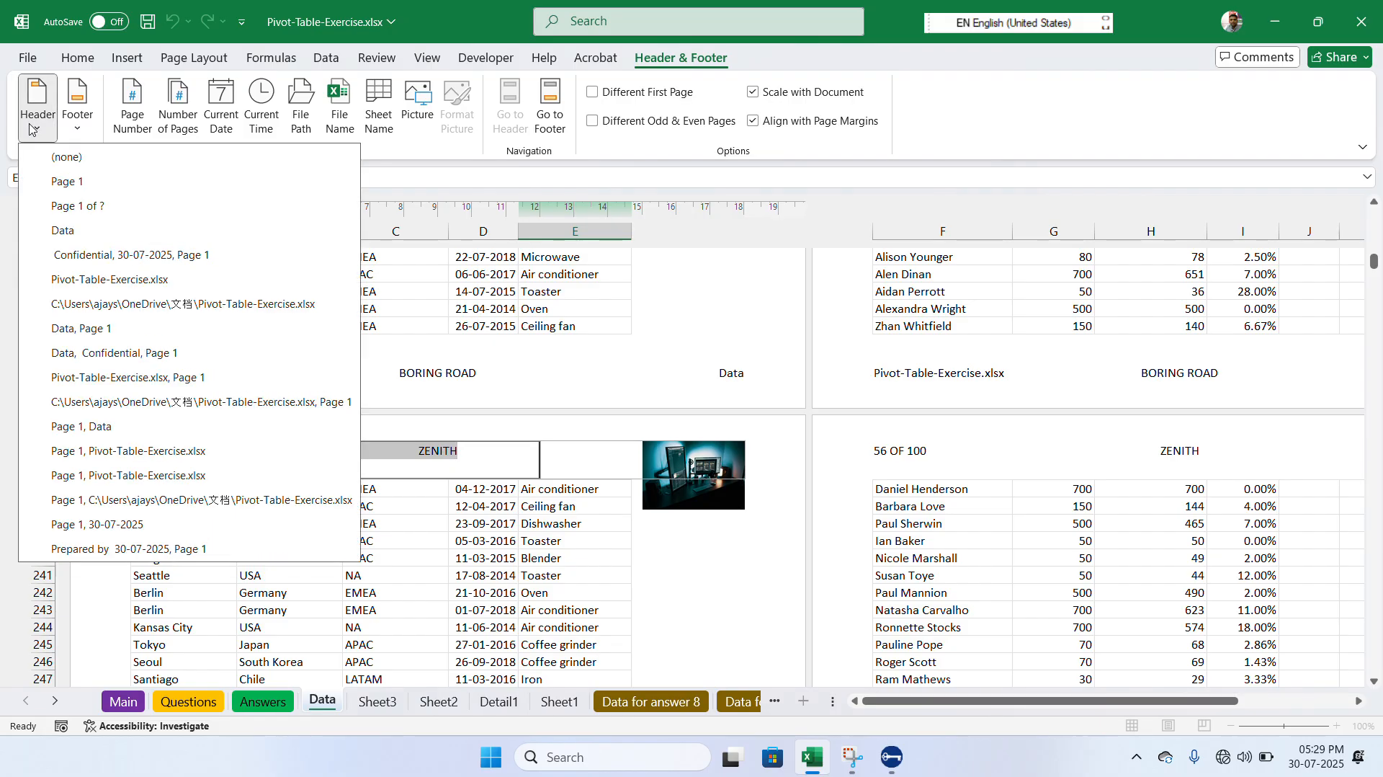
pyautogui.click(62, 158)
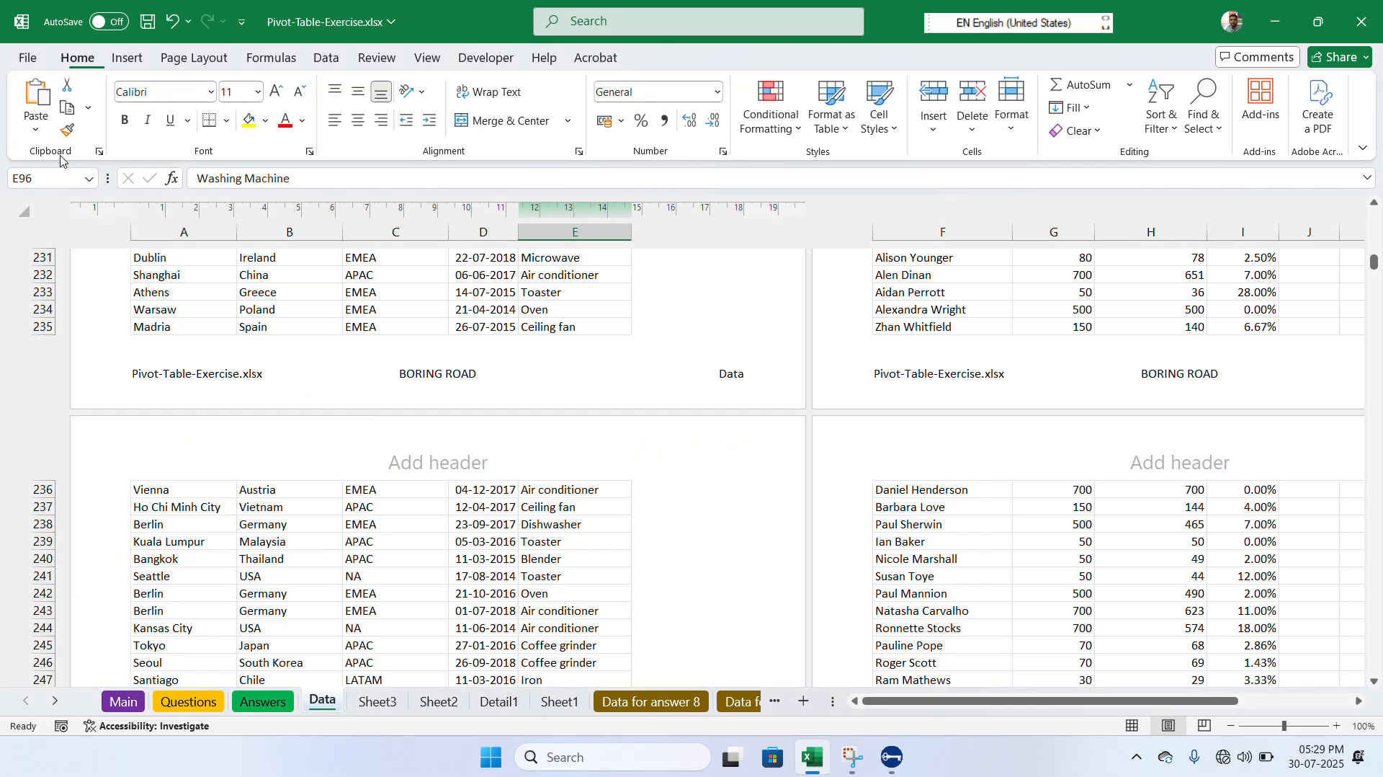
# - Remove the whole footer from the Data sheet by applying the (none) footer preset
pyautogui.click(486, 474)
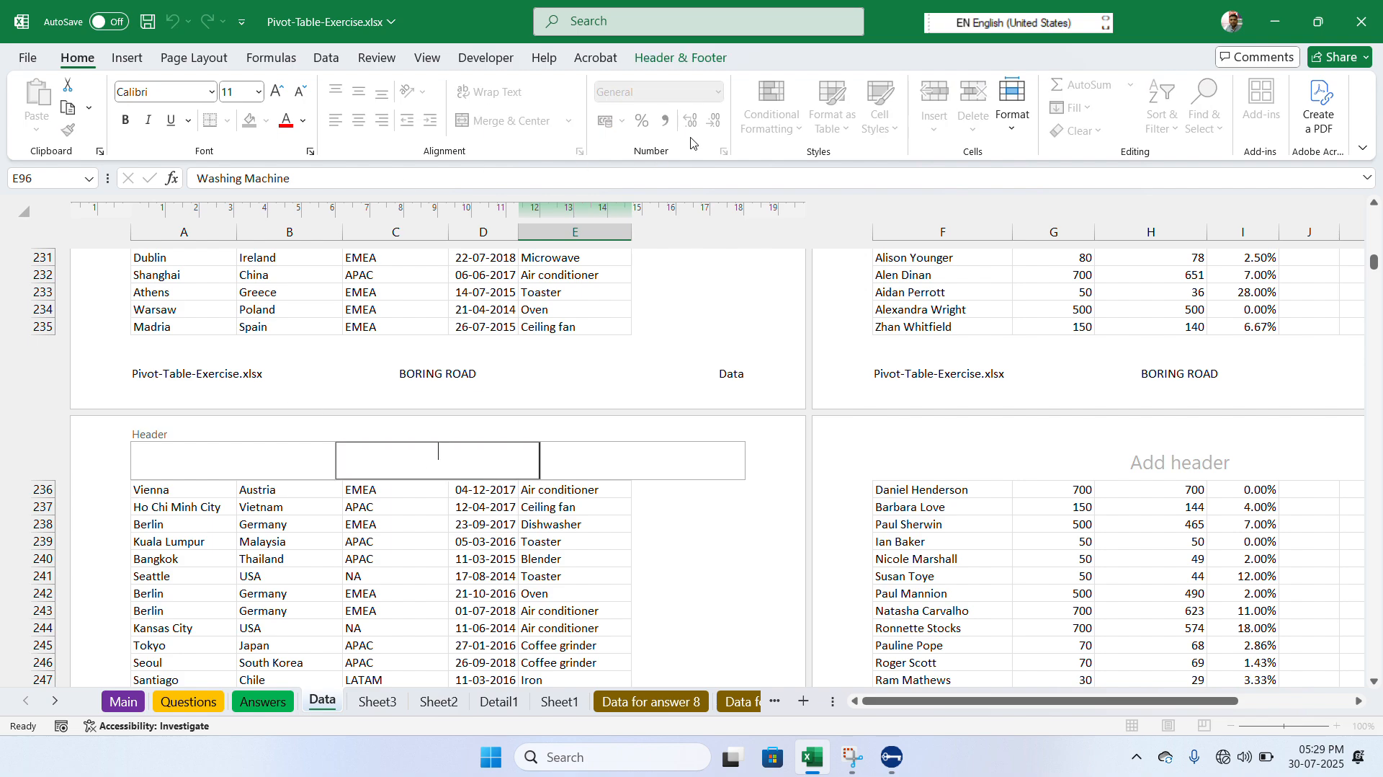
pyautogui.click(700, 68)
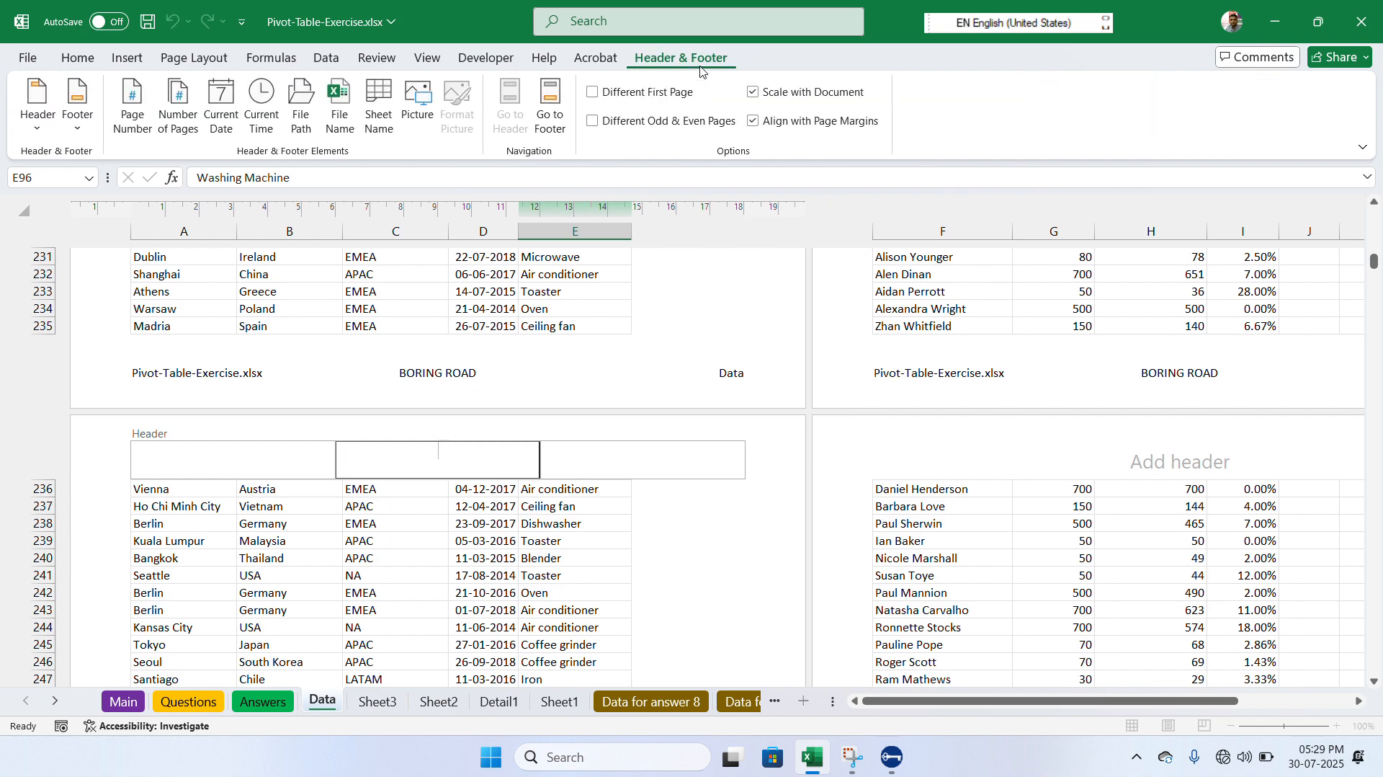
pyautogui.click(80, 120)
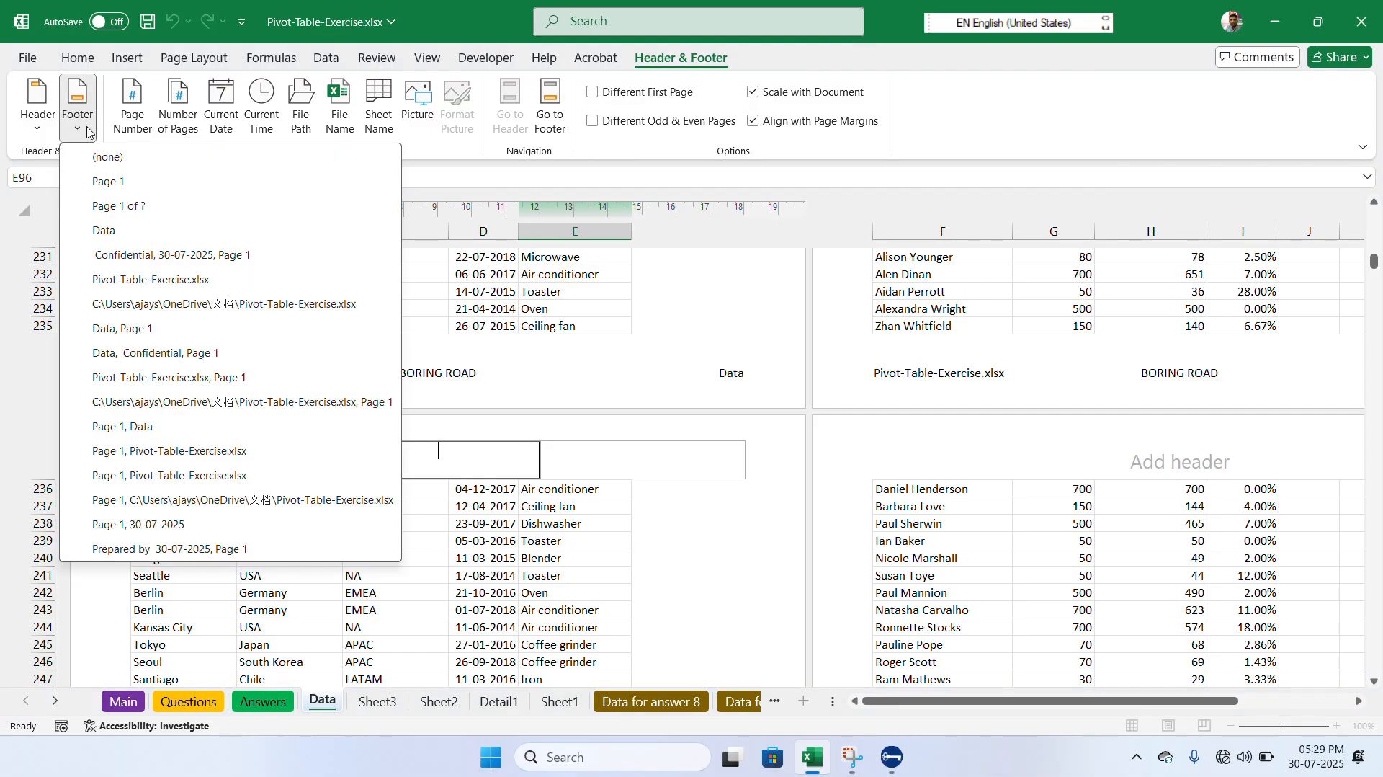
pyautogui.click(113, 165)
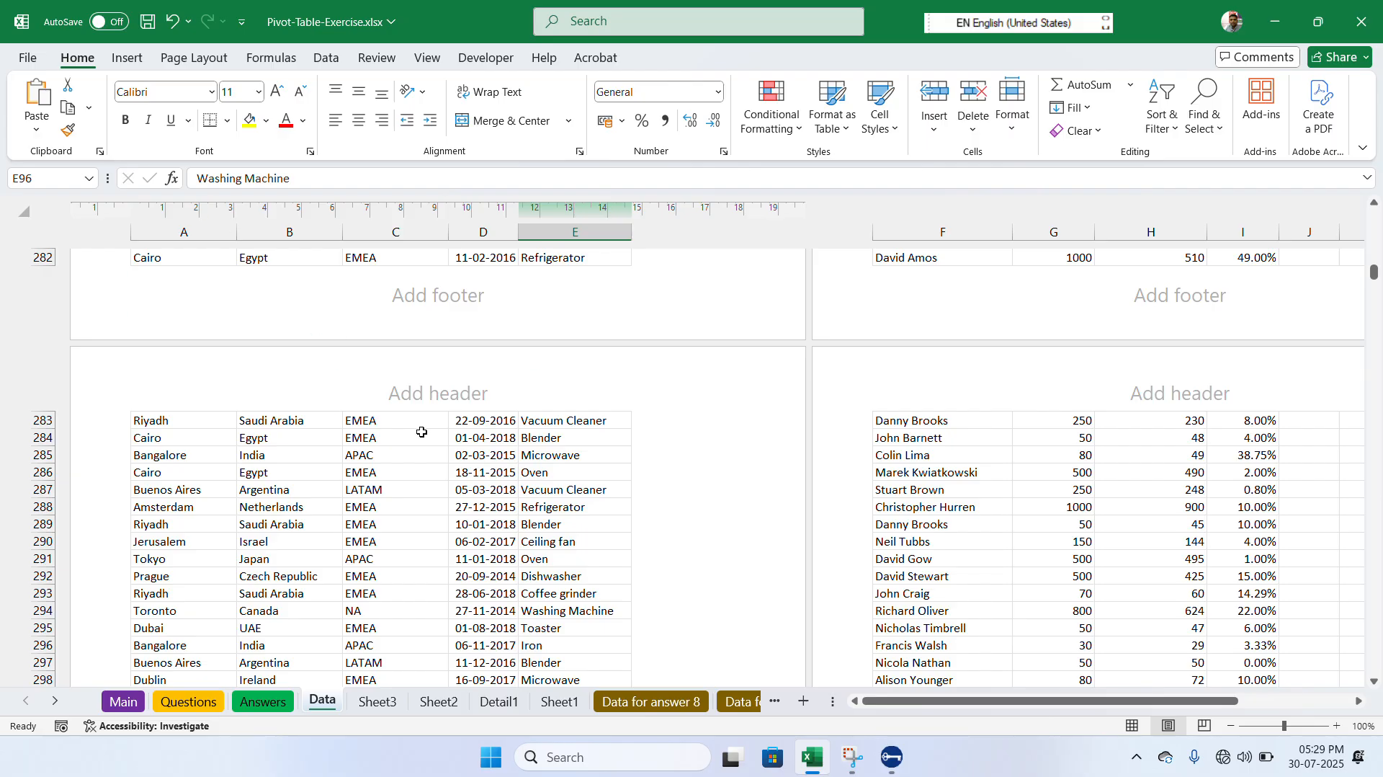
# - Leave header and footer editing and return the Data worksheet to Normal view
pyautogui.click(385, 469)
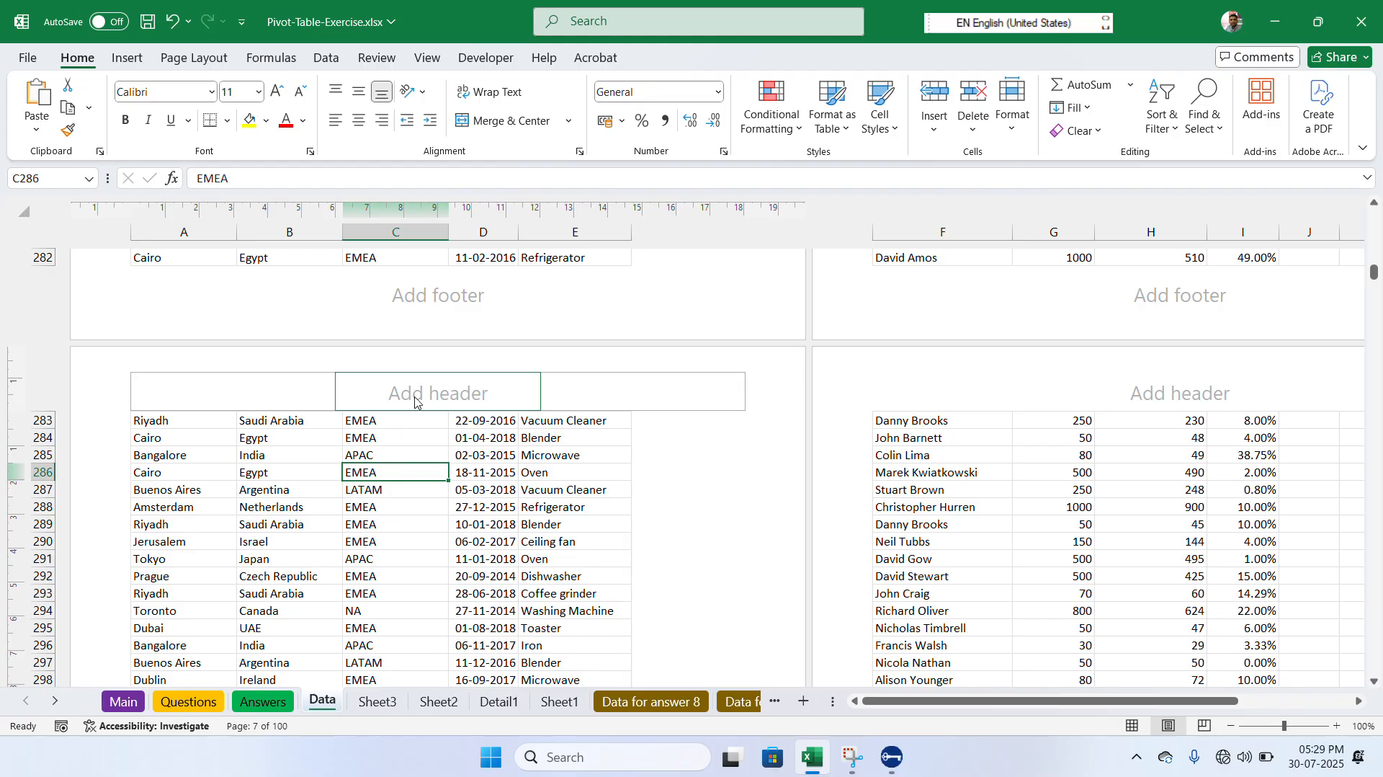
pyautogui.click(427, 57)
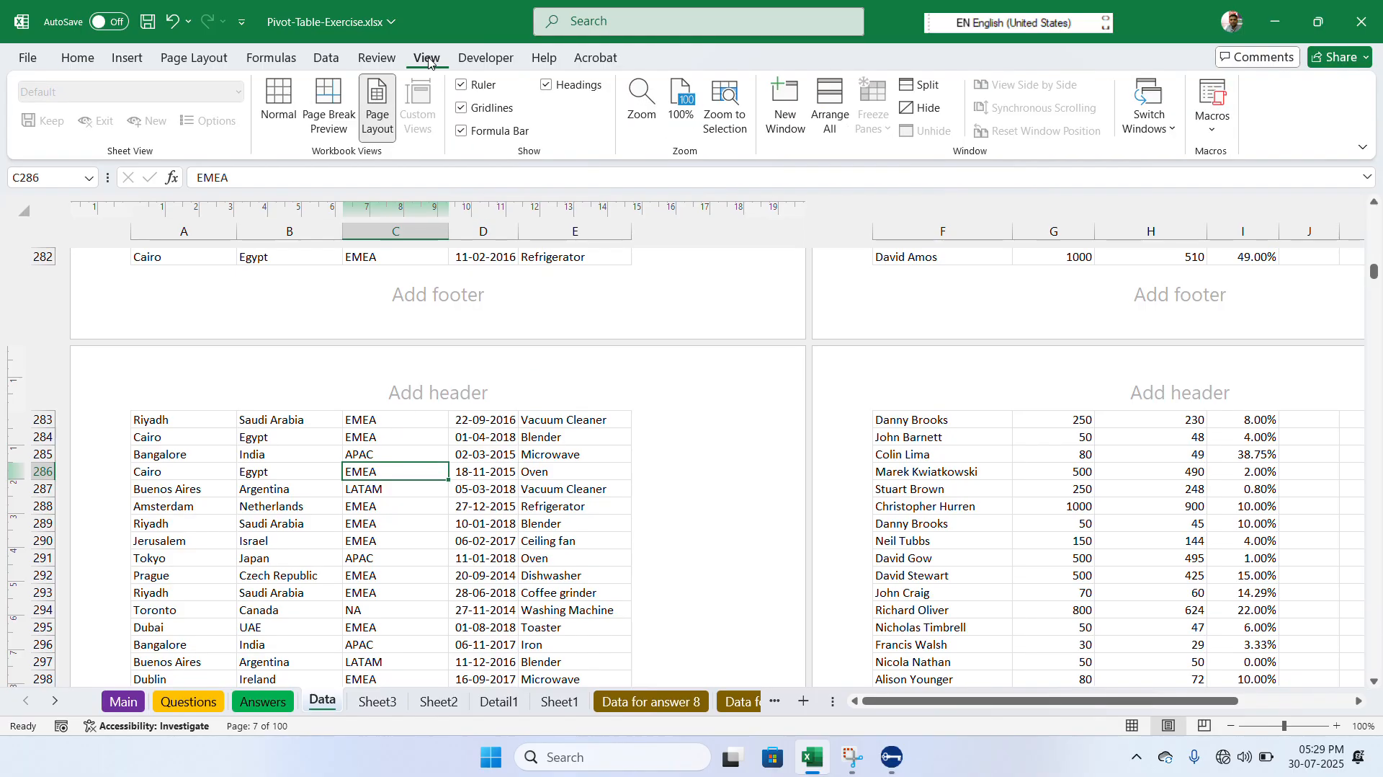
pyautogui.click(280, 106)
pyautogui.click(326, 272)
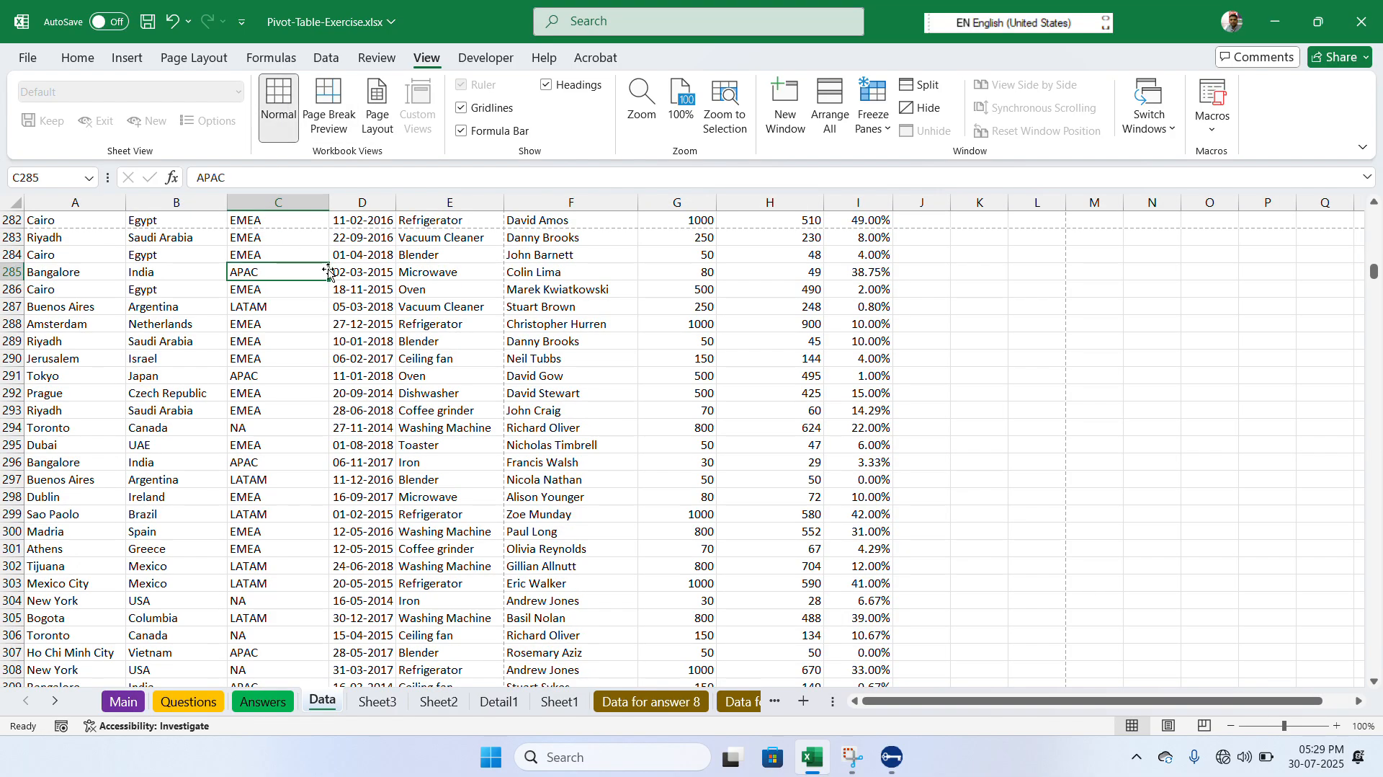